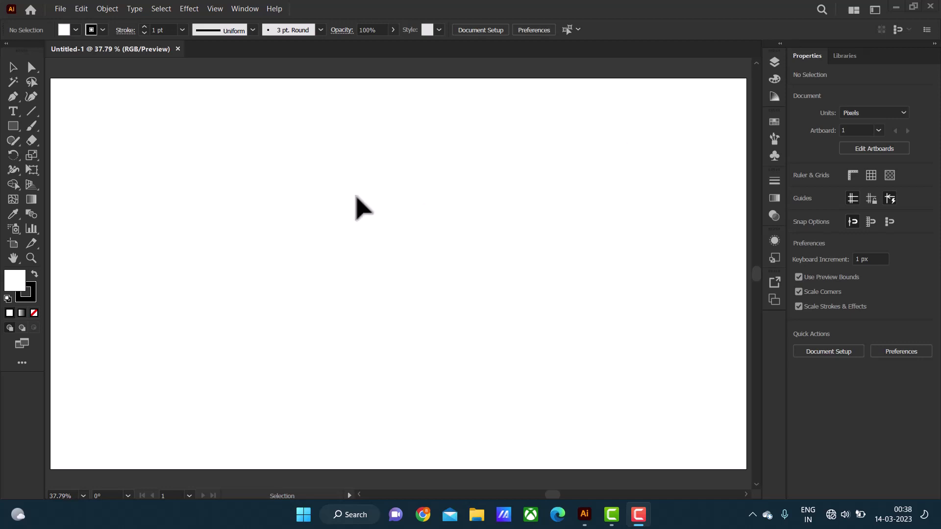
# Draw a rectangle near the page centre and fill it red-orange.
pyautogui.click(13, 126)
pyautogui.moveTo(237, 176); pyautogui.dragTo(477, 341)
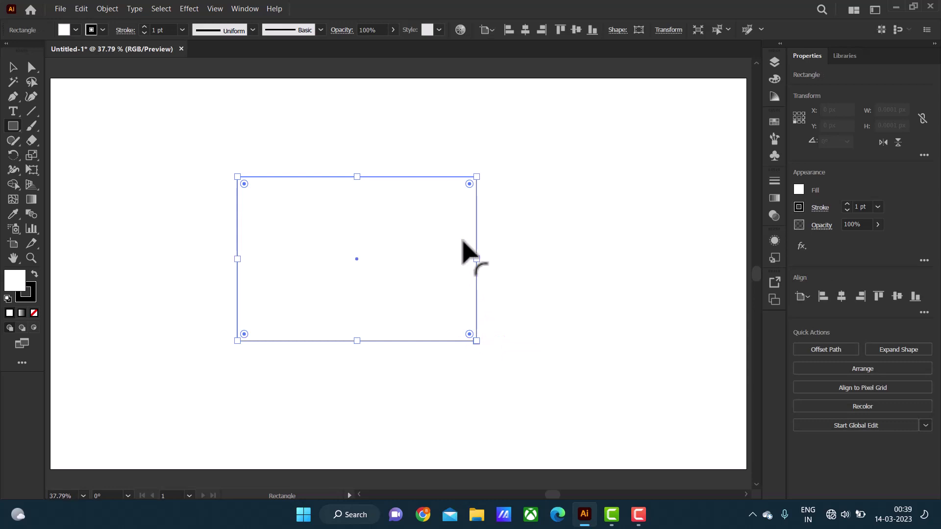
pyautogui.click(76, 29)
pyautogui.click(112, 51)
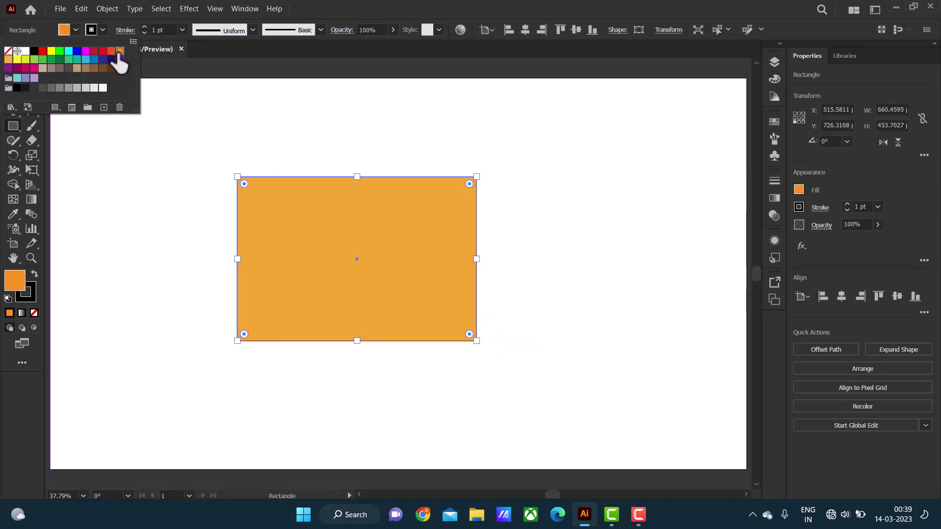
pyautogui.click(111, 51)
# Give the rectangle a 6 pt outline and round its corners with the corner widget.
pyautogui.click(144, 27)
pyautogui.click(144, 27)
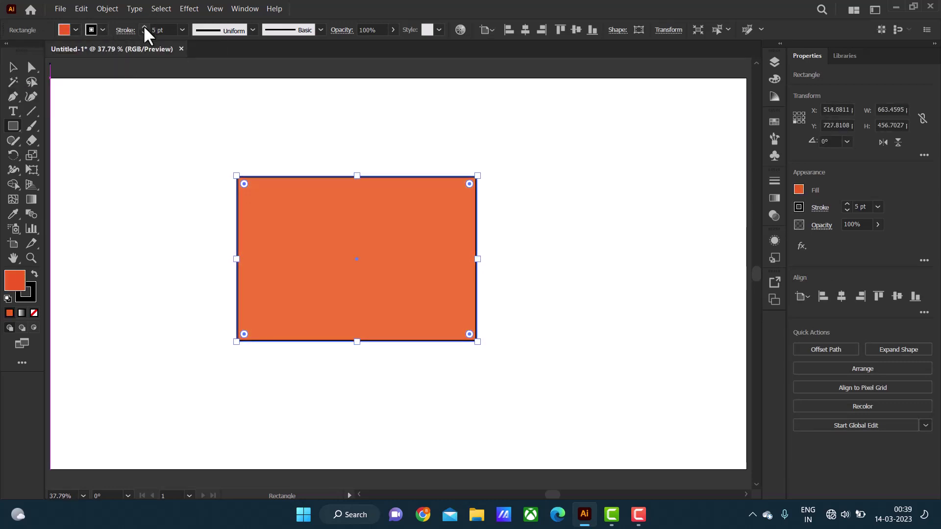
pyautogui.click(144, 27)
pyautogui.click(144, 27)
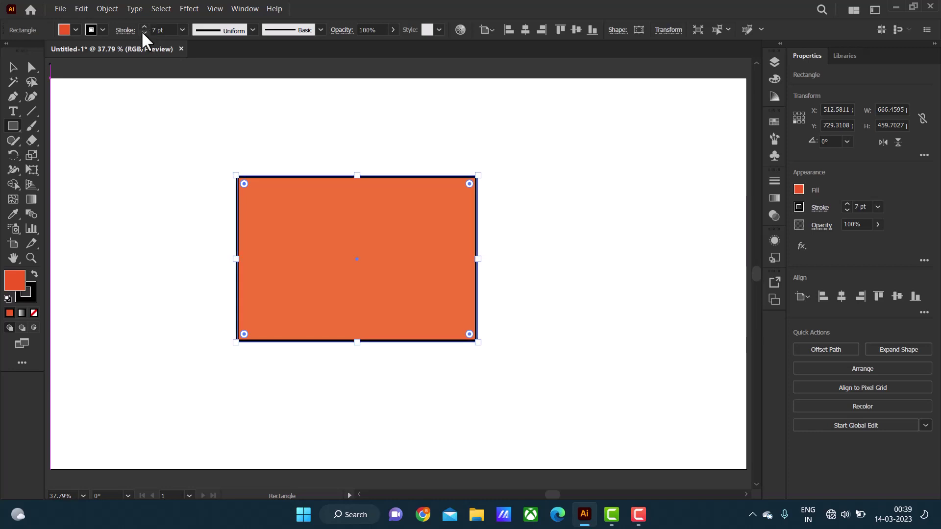
pyautogui.click(143, 32)
pyautogui.press('v')
pyautogui.click(372, 142)
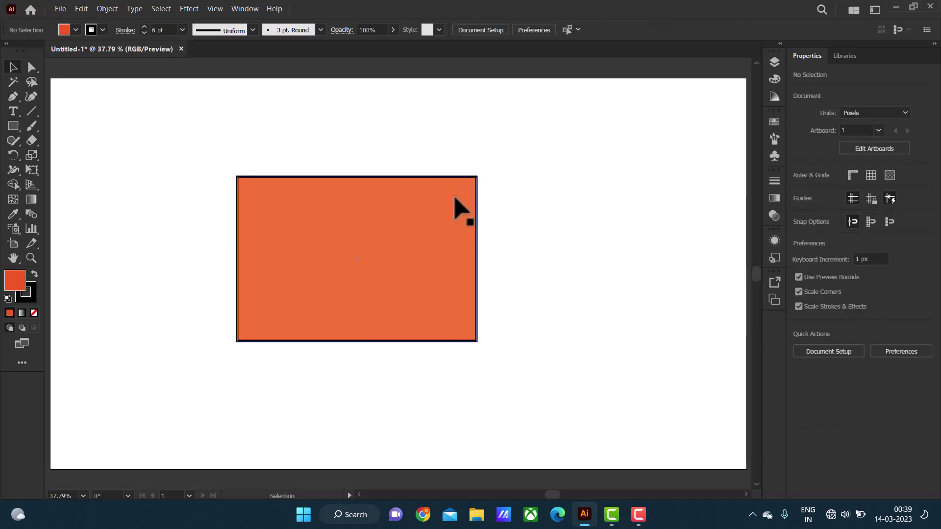
pyautogui.click(461, 201)
pyautogui.moveTo(468, 185); pyautogui.dragTo(468, 189)
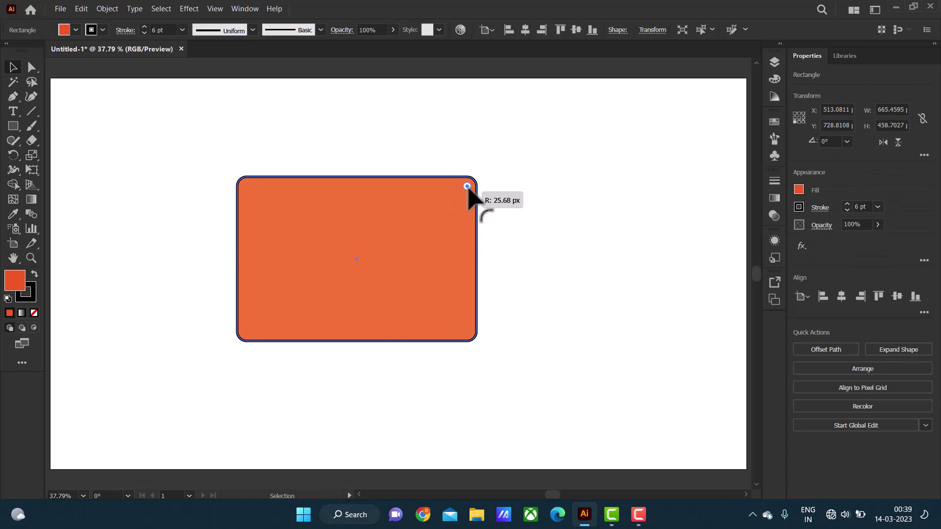
# Raise the rectangle's outline weight to 10 pt.
pyautogui.click(510, 210)
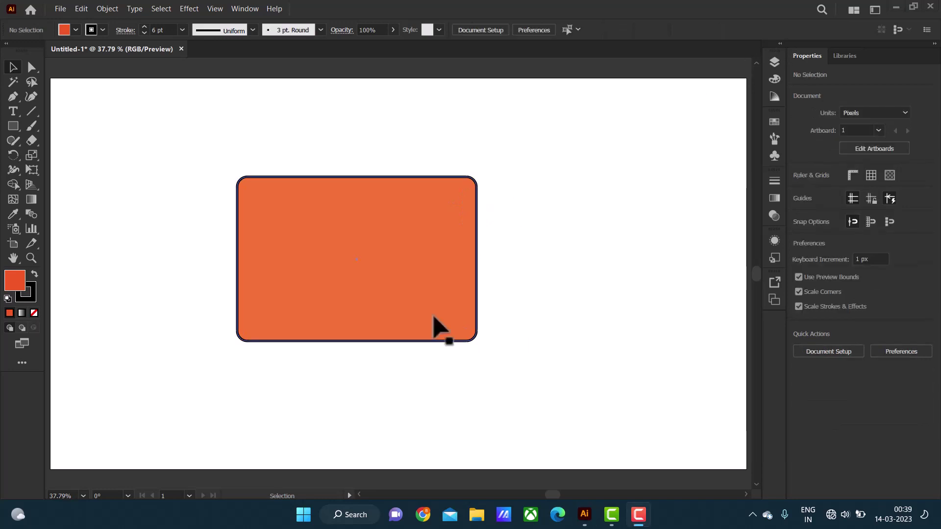
pyautogui.click(431, 247)
pyautogui.click(144, 27)
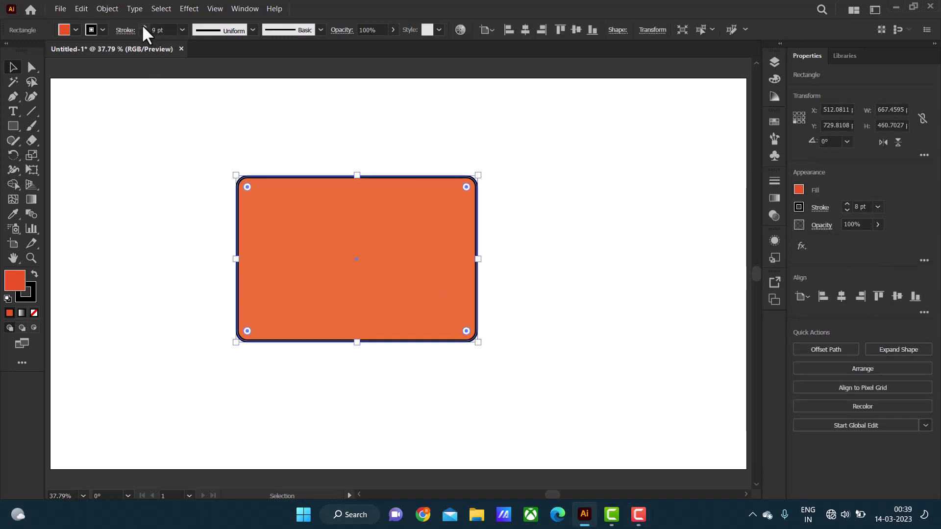
pyautogui.click(144, 26)
pyautogui.click(144, 26)
pyautogui.click(331, 102)
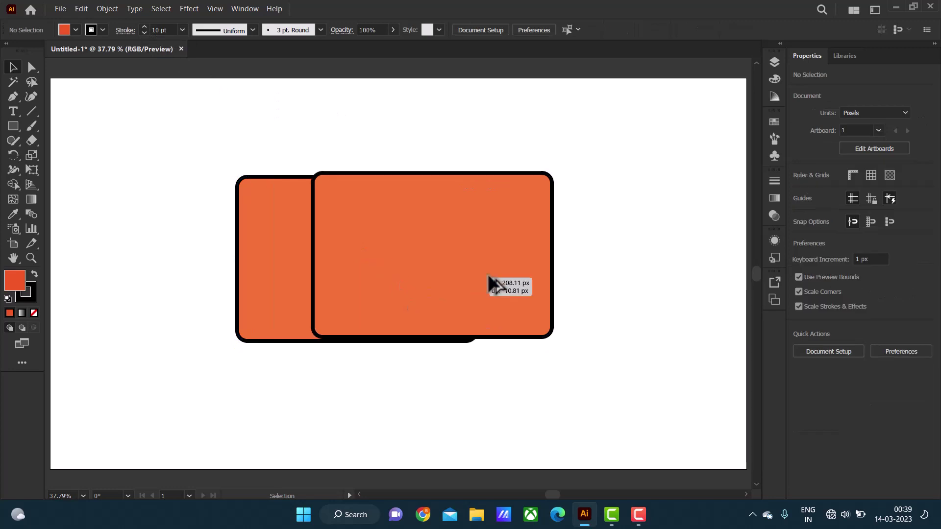
# Alt-drag a copy of the rounded rectangle to the right, shrink it, and try swatch fills.
pyautogui.moveTo(395, 281); pyautogui.dragTo(645, 281)
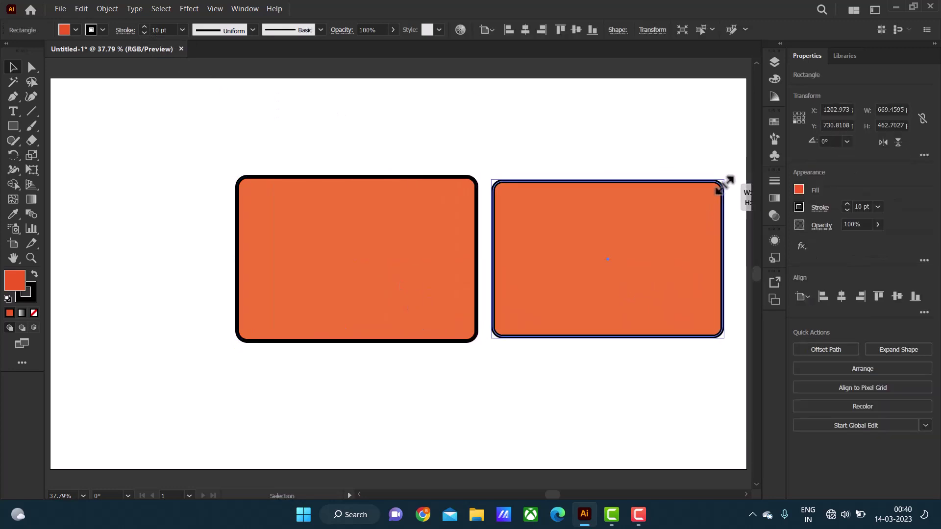
pyautogui.keyDown('alt'); pyautogui.moveTo(733, 173); pyautogui.dragTo(718, 186); pyautogui.keyUp('alt')
pyautogui.click(76, 30)
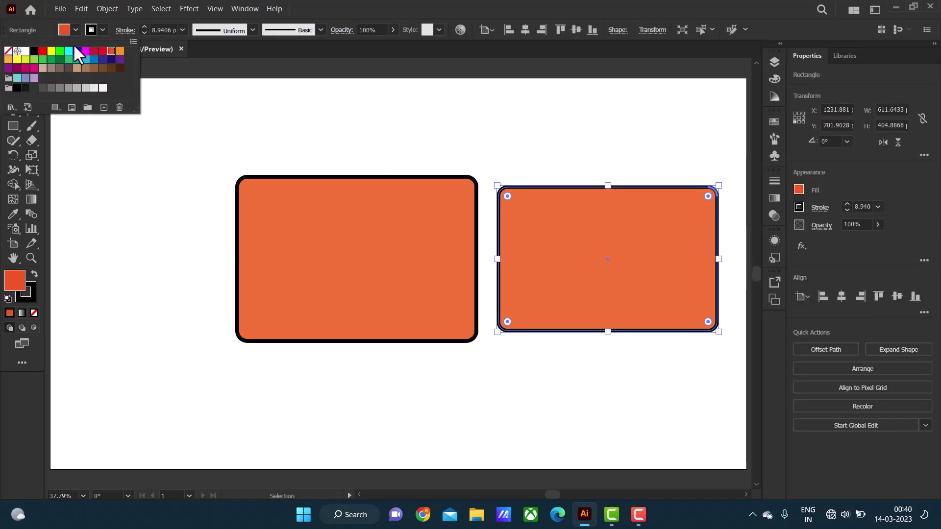
pyautogui.click(25, 78)
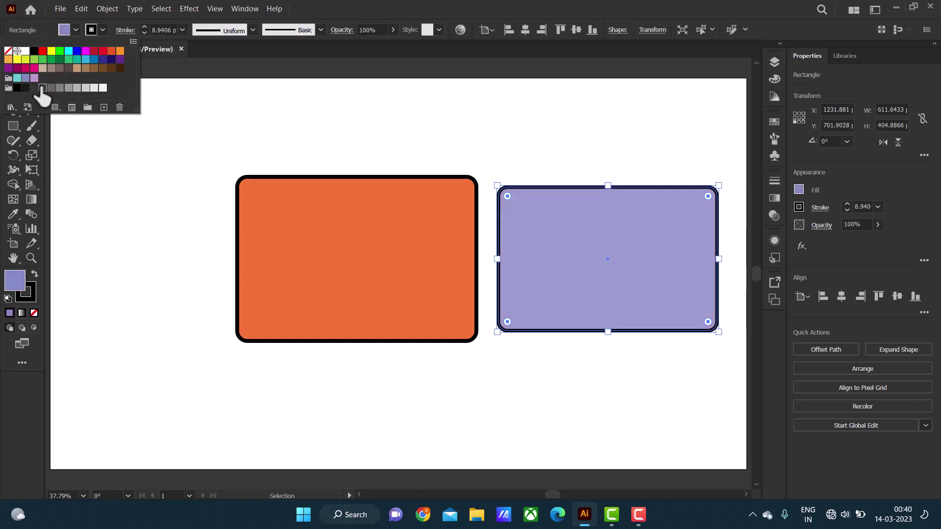
pyautogui.click(43, 87)
pyautogui.click(51, 88)
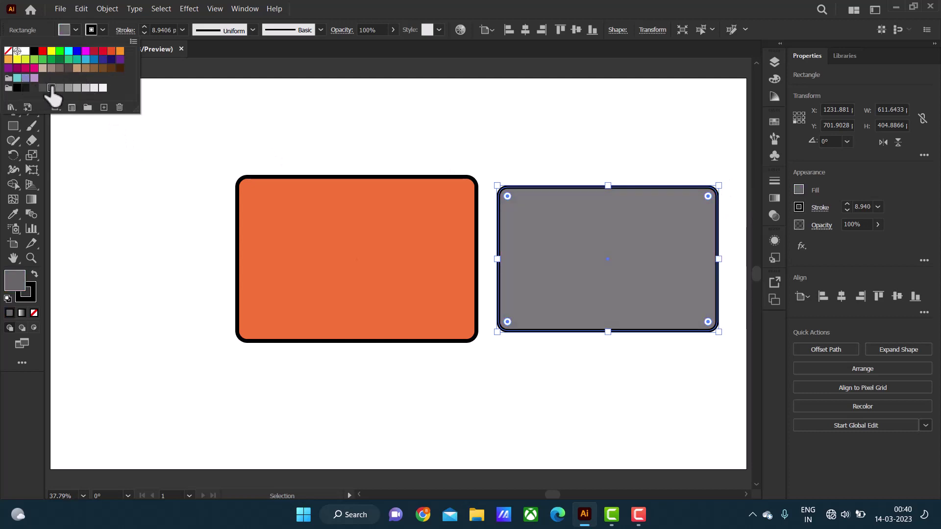
# Fill the copy dark indigo using the Color Picker.
pyautogui.click(103, 59)
pyautogui.click(25, 78)
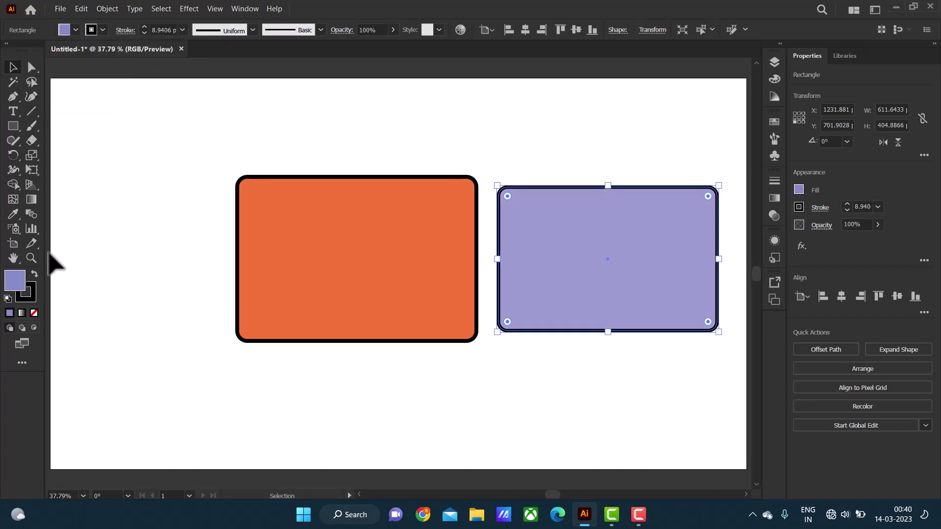
pyautogui.doubleClick(14, 281)
pyautogui.click(672, 175)
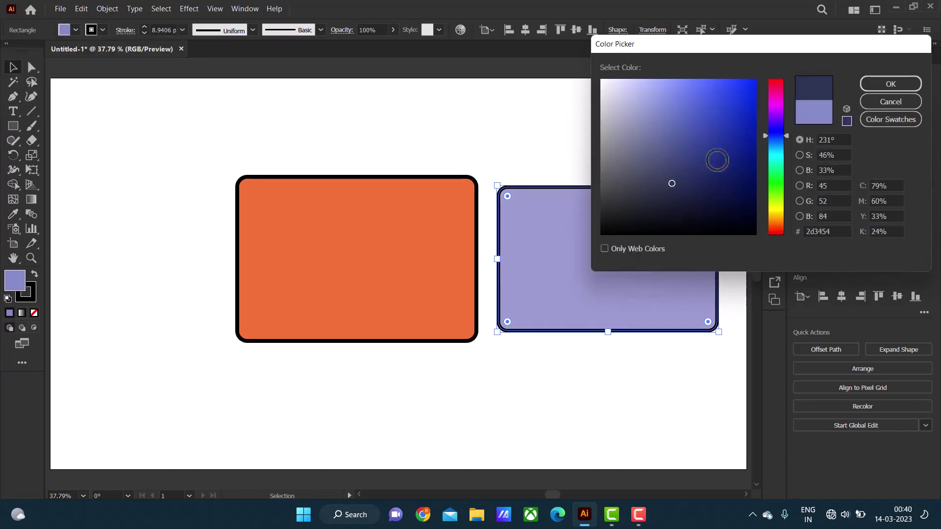
pyautogui.press('Escape')
# Move the dark copy onto the orange rectangle and resize it to leave a thin orange border.
pyautogui.moveTo(632, 253); pyautogui.dragTo(381, 252)
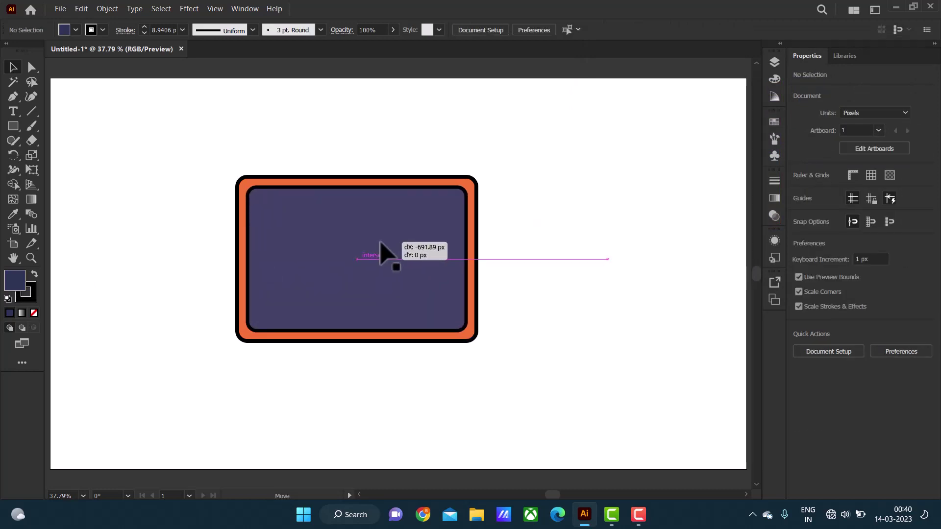
pyautogui.hotkey('ctrl', 'a')
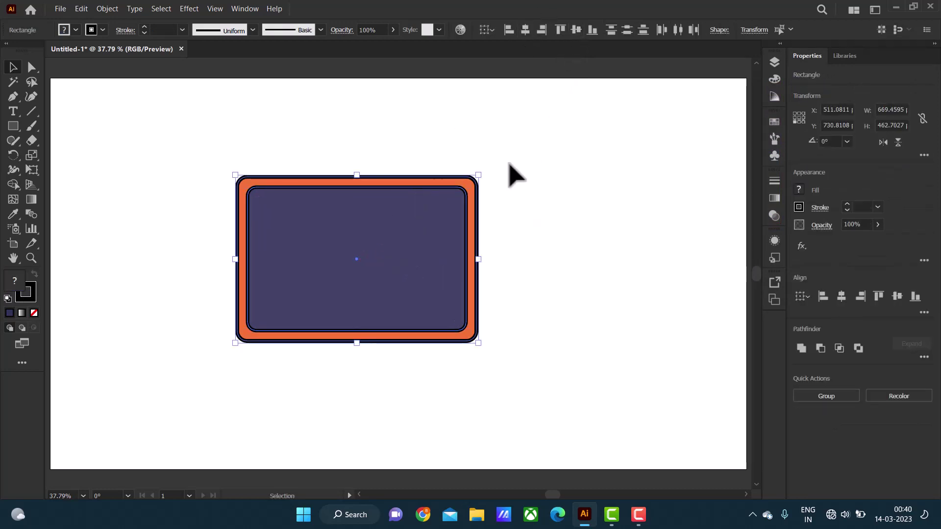
pyautogui.click(465, 197)
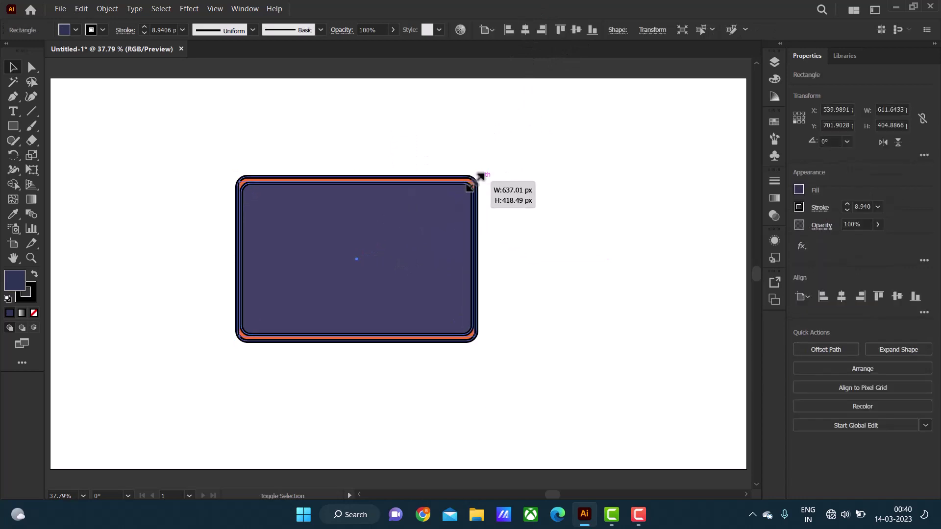
pyautogui.moveTo(468, 186); pyautogui.dragTo(473, 178)
pyautogui.click(510, 161)
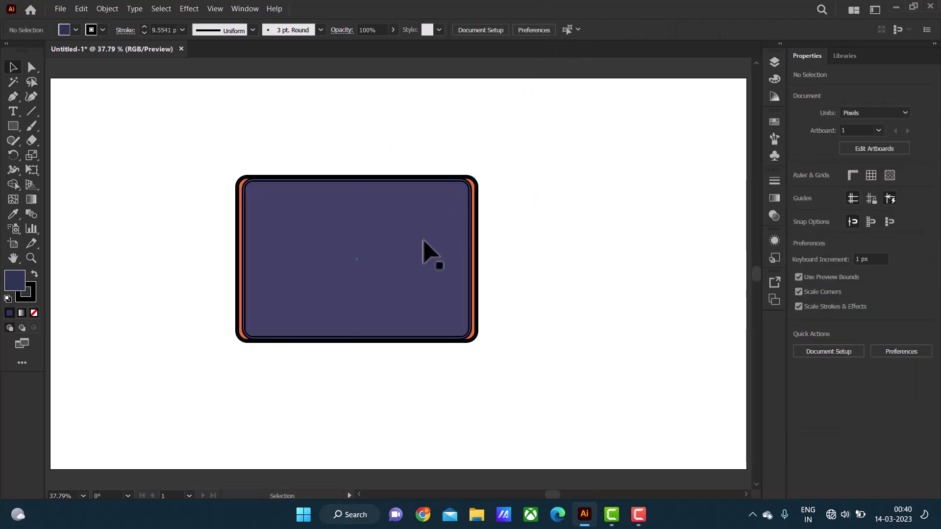
pyautogui.click(428, 190)
pyautogui.moveTo(357, 178); pyautogui.dragTo(357, 182)
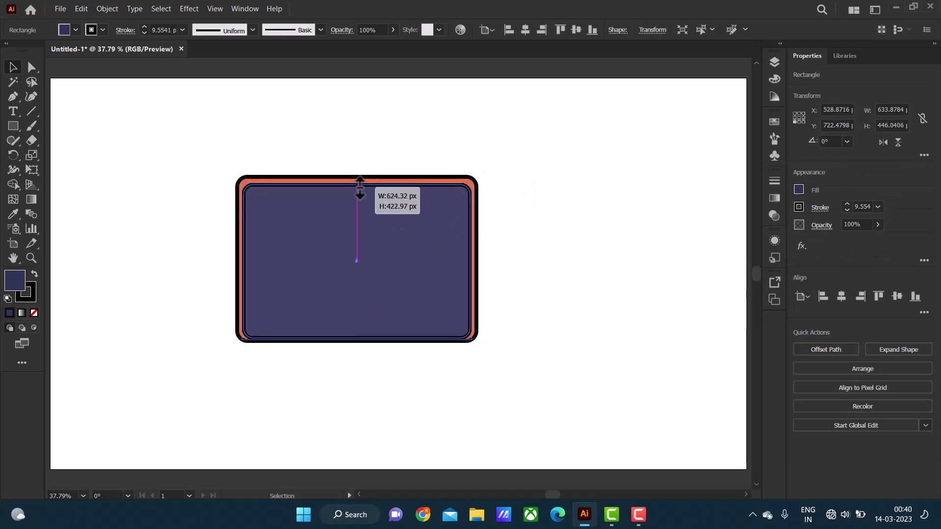
pyautogui.click(384, 356)
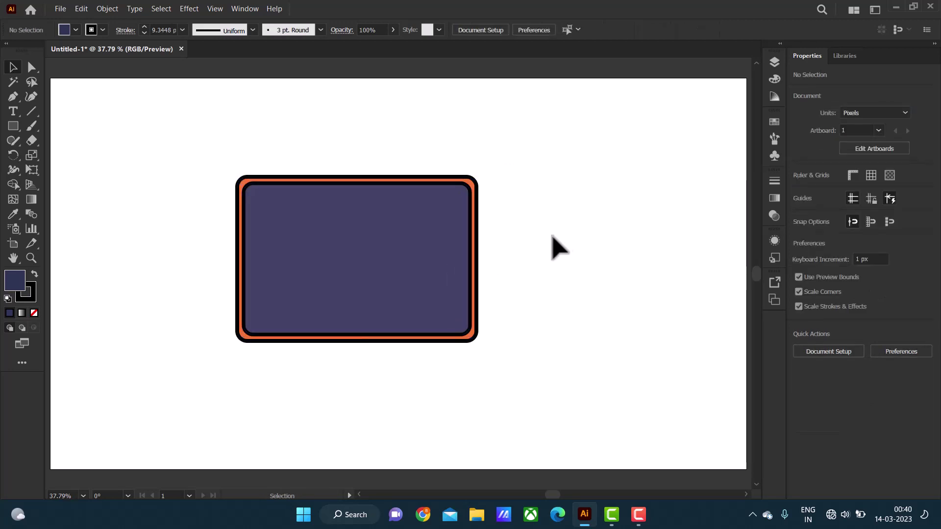
# Reduce the outer orange rectangle's outline weight to 9 pt.
pyautogui.click(313, 333)
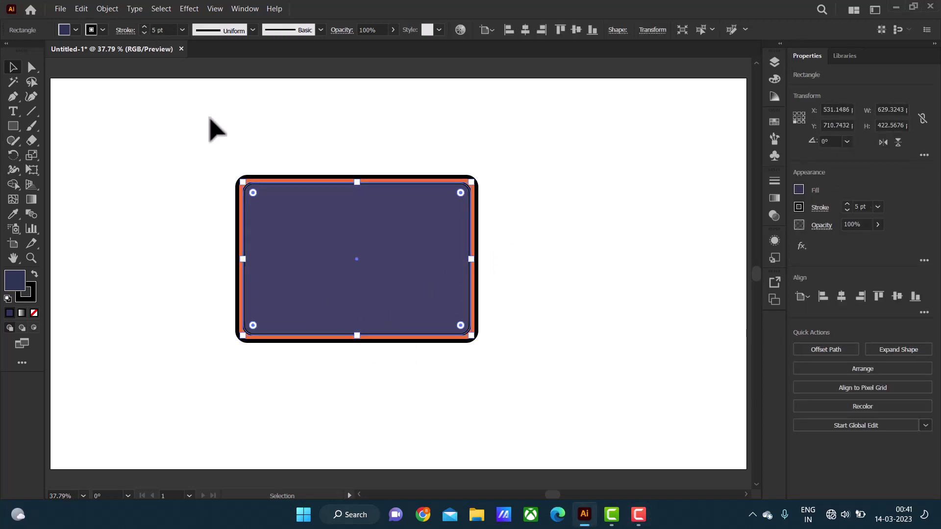
pyautogui.click(227, 157)
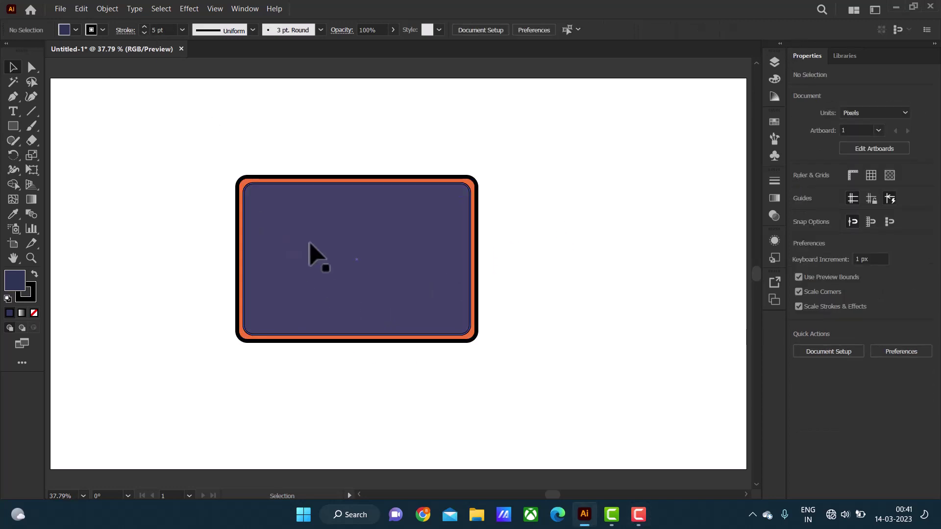
pyautogui.click(281, 185)
pyautogui.click(144, 32)
pyautogui.click(196, 161)
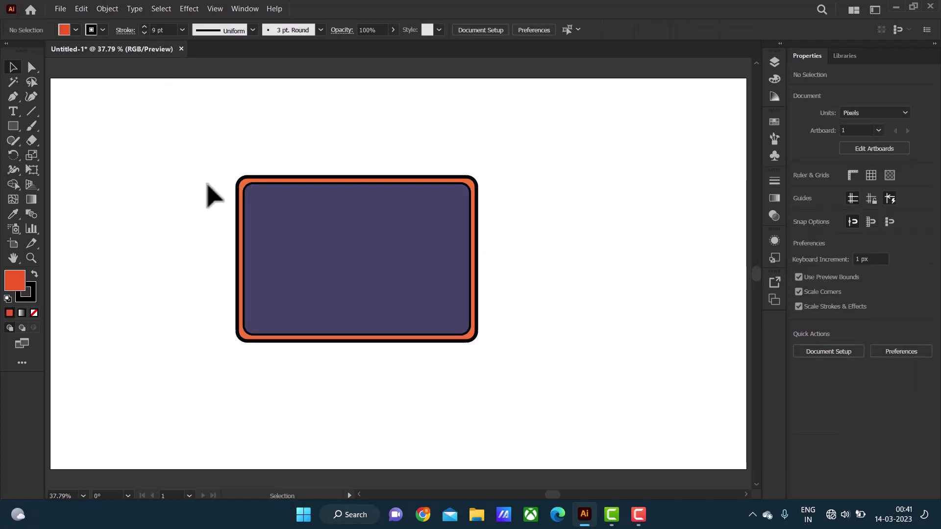
# Draw a tall narrow thin-outlined rectangle inside the screen's right side, lengthen it, and round its corners.
pyautogui.click(13, 126)
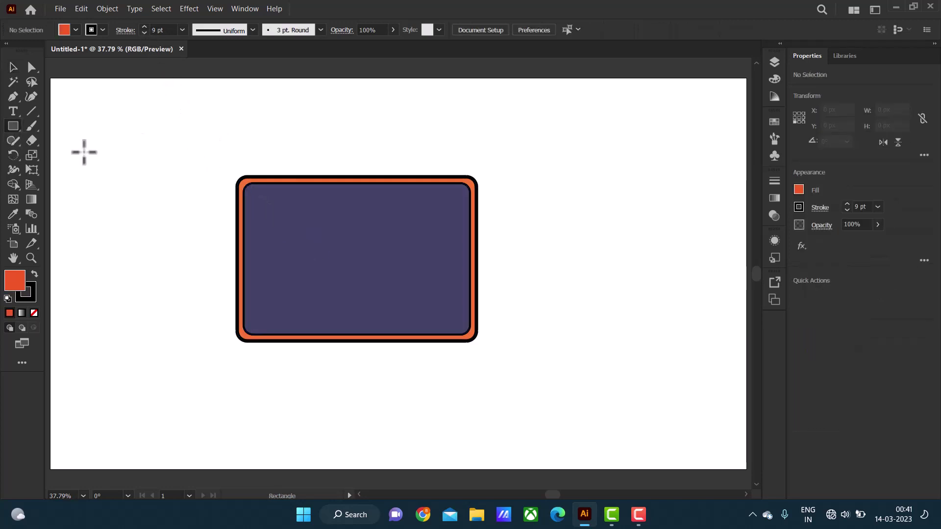
pyautogui.moveTo(542, 182); pyautogui.dragTo(585, 332)
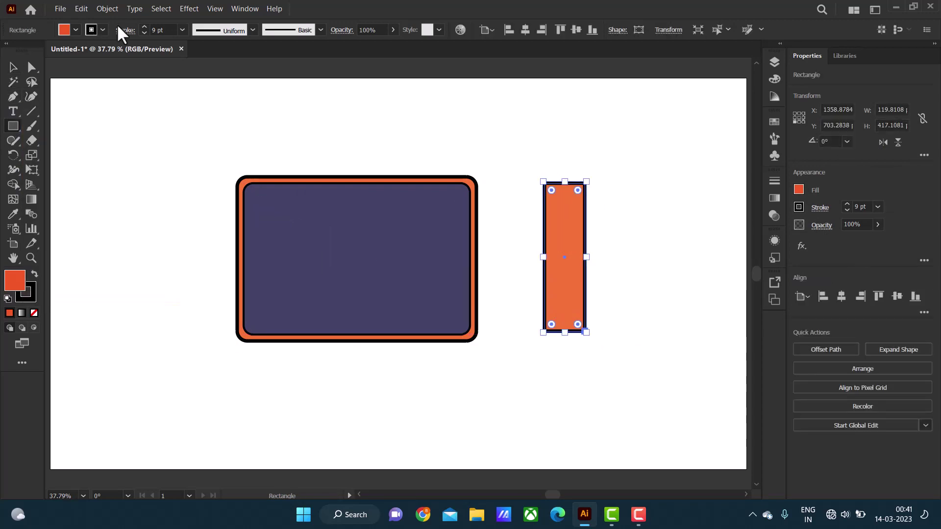
pyautogui.click(101, 30)
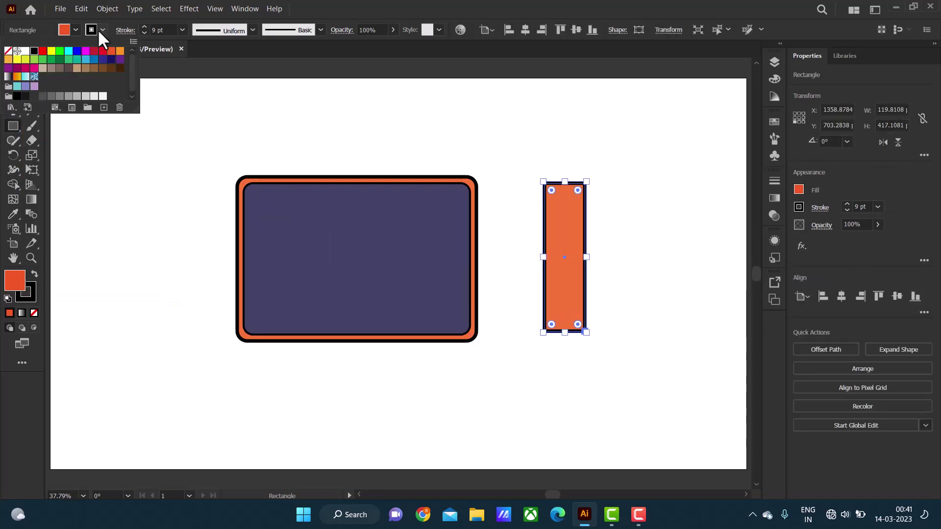
pyautogui.click(144, 33)
pyautogui.click(144, 33)
pyautogui.click(144, 33)
pyautogui.click(144, 33)
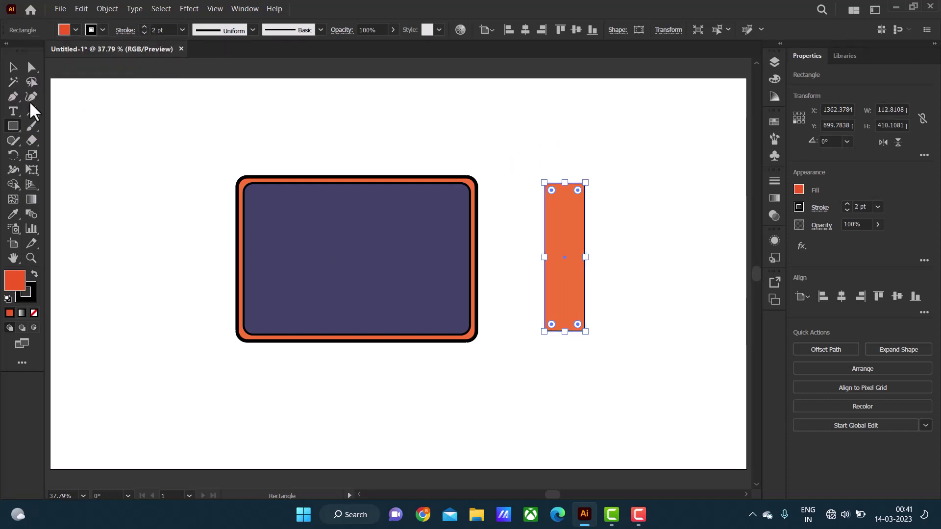
pyautogui.press('v')
pyautogui.click(544, 172)
pyautogui.moveTo(583, 252)
pyautogui.mouseDown()
pyautogui.moveTo(457, 253)
pyautogui.moveTo(441, 231)
pyautogui.mouseUp()
pyautogui.moveTo(441, 317); pyautogui.dragTo(444, 325)
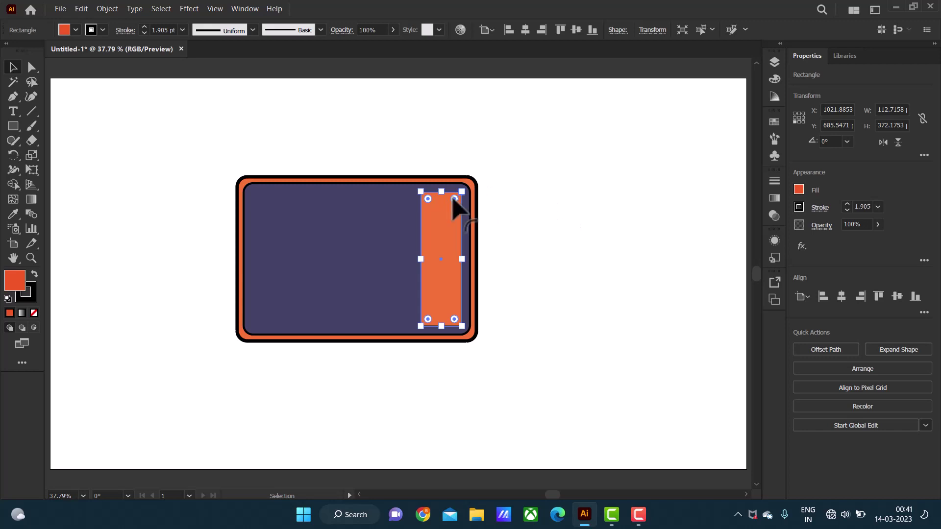
pyautogui.moveTo(452, 200); pyautogui.dragTo(454, 208)
# Extend the orange panel's bottom edge and Alt-drag a copy beside the card.
pyautogui.click(537, 204)
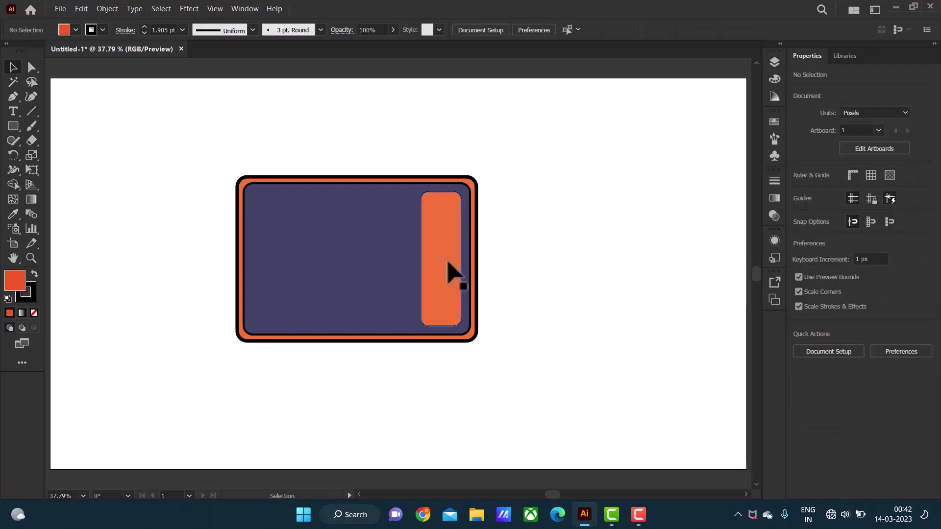
pyautogui.moveTo(451, 269); pyautogui.dragTo(452, 264)
pyautogui.moveTo(442, 332); pyautogui.dragTo(447, 328)
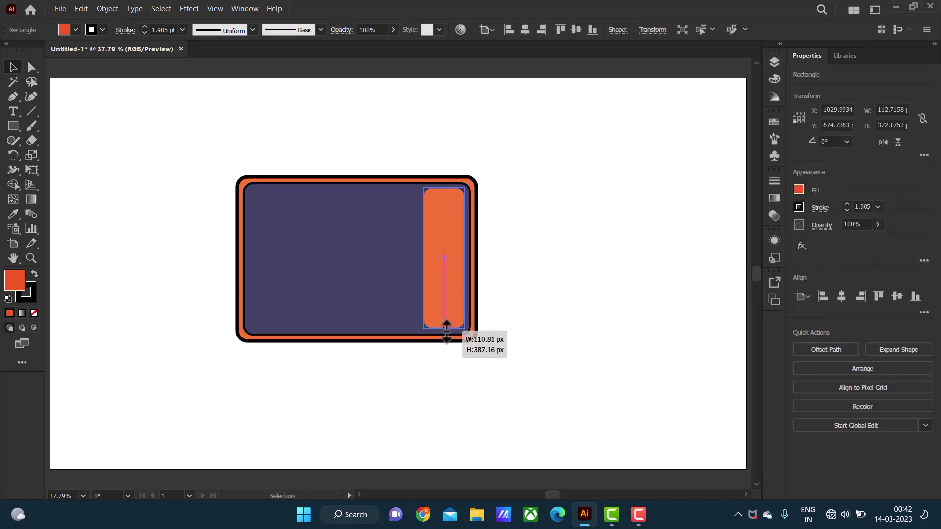
pyautogui.click(519, 279)
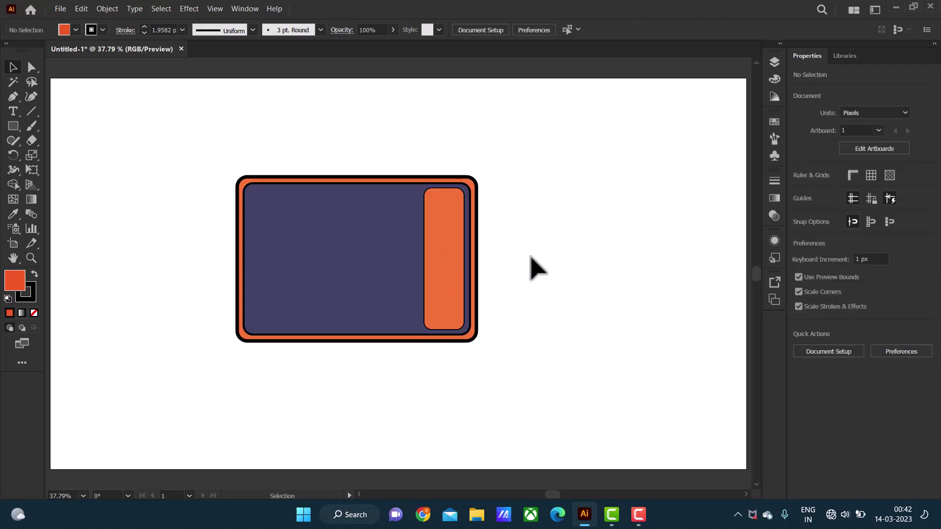
pyautogui.click(435, 274)
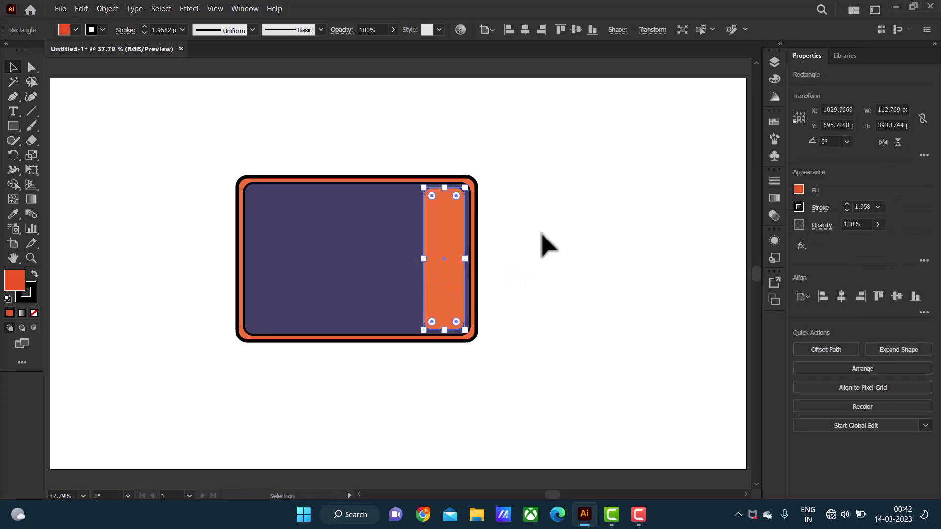
pyautogui.click(539, 253)
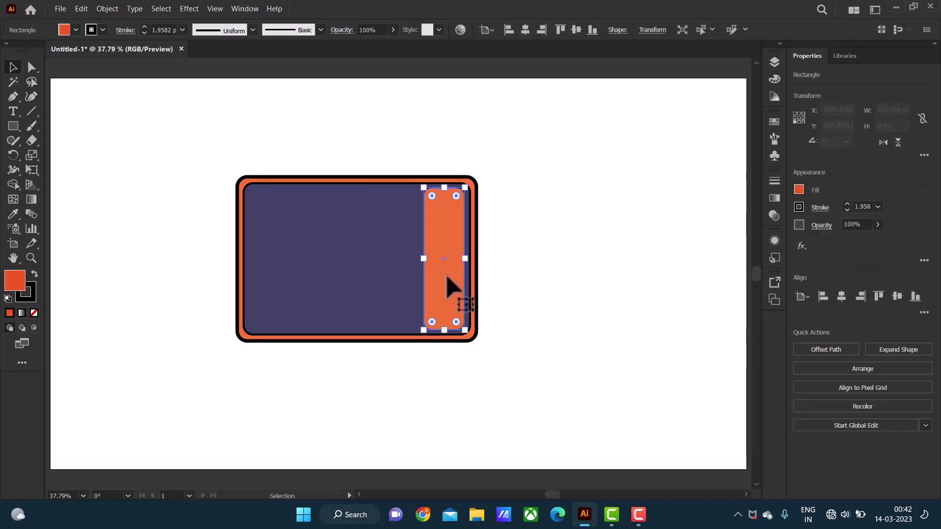
pyautogui.moveTo(449, 275); pyautogui.dragTo(537, 264)
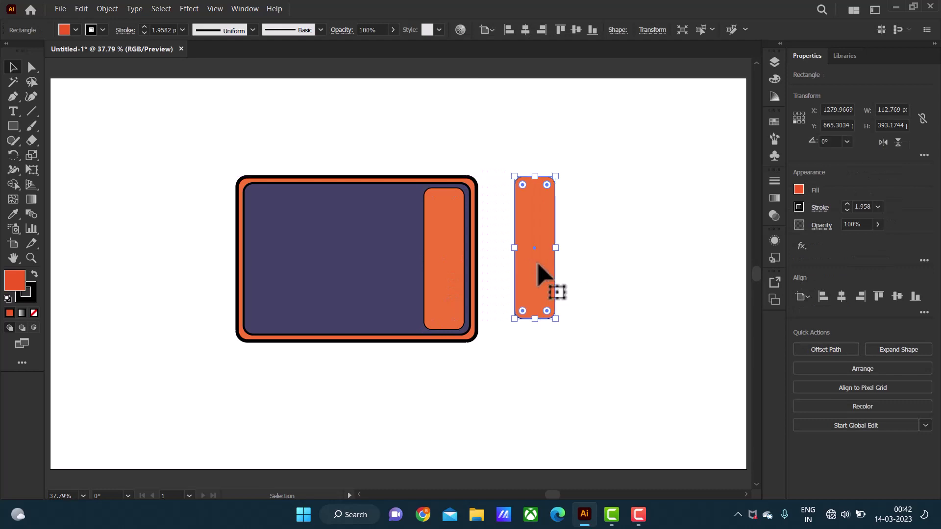
# Eyedropper the dark purple body colour onto the copy and move it onto the orange panel.
pyautogui.click(13, 214)
pyautogui.click(269, 252)
pyautogui.click(12, 68)
pyautogui.click(558, 240)
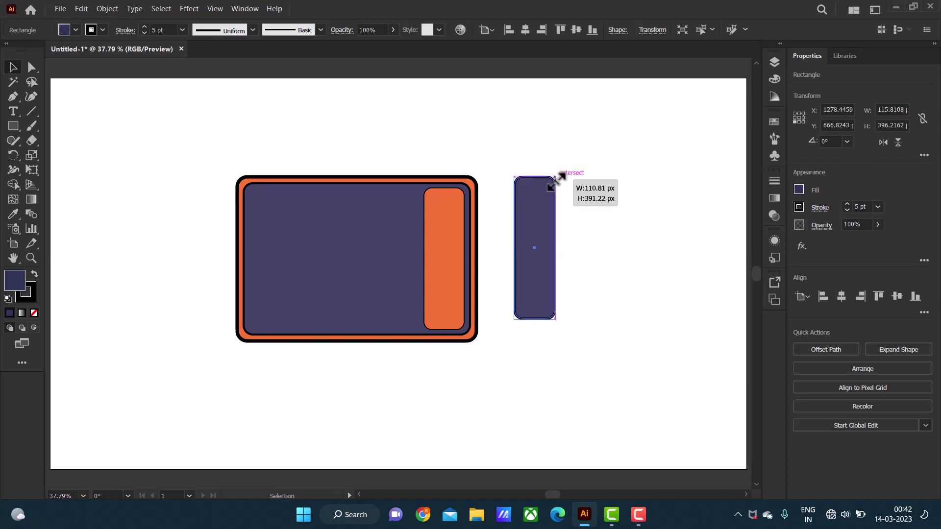
pyautogui.moveTo(534, 236); pyautogui.dragTo(445, 245)
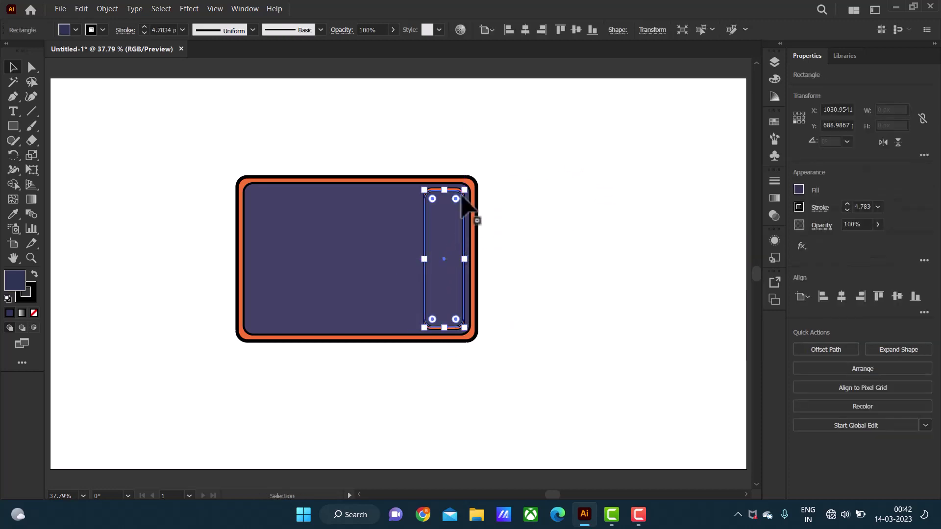
# Resize the purple rectangle so it covers only the panel's upper part.
pyautogui.click(463, 191)
pyautogui.click(457, 195)
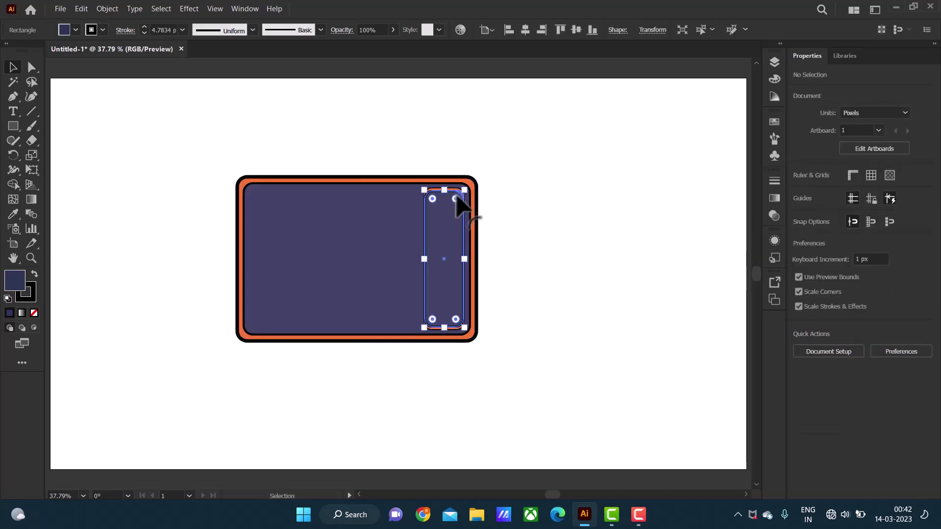
pyautogui.moveTo(456, 195)
pyautogui.mouseDown()
pyautogui.moveTo(449, 238)
pyautogui.moveTo(463, 261)
pyautogui.moveTo(442, 281)
pyautogui.mouseUp()
pyautogui.moveTo(443, 326); pyautogui.dragTo(446, 328)
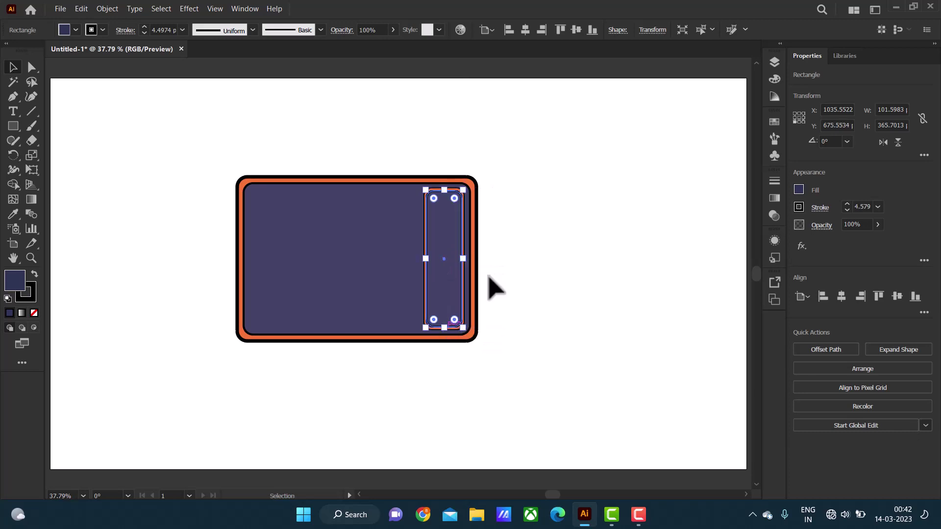
pyautogui.click(522, 218)
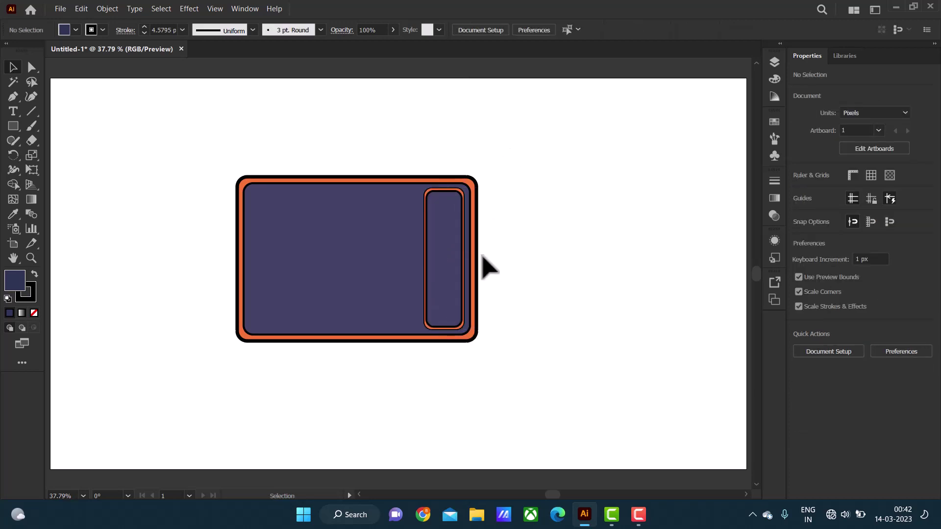
pyautogui.click(439, 294)
pyautogui.moveTo(444, 326); pyautogui.dragTo(443, 267)
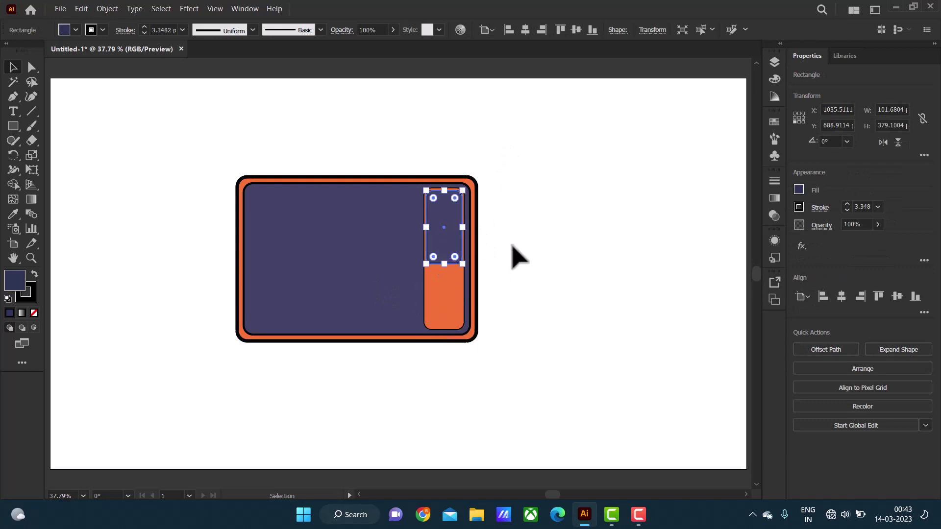
pyautogui.click(487, 267)
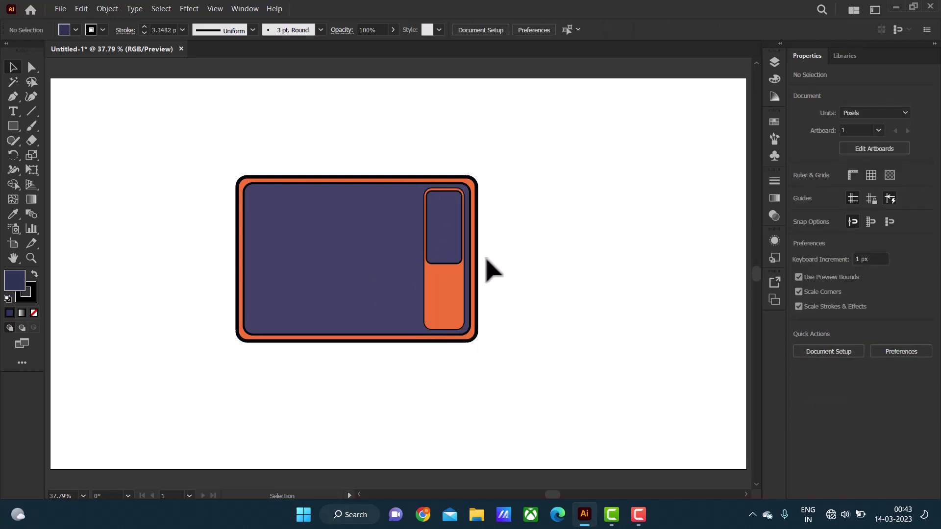
# Draw a thin bar below the purple rectangle, with no stroke and a sampled purple fill.
pyautogui.click(13, 126)
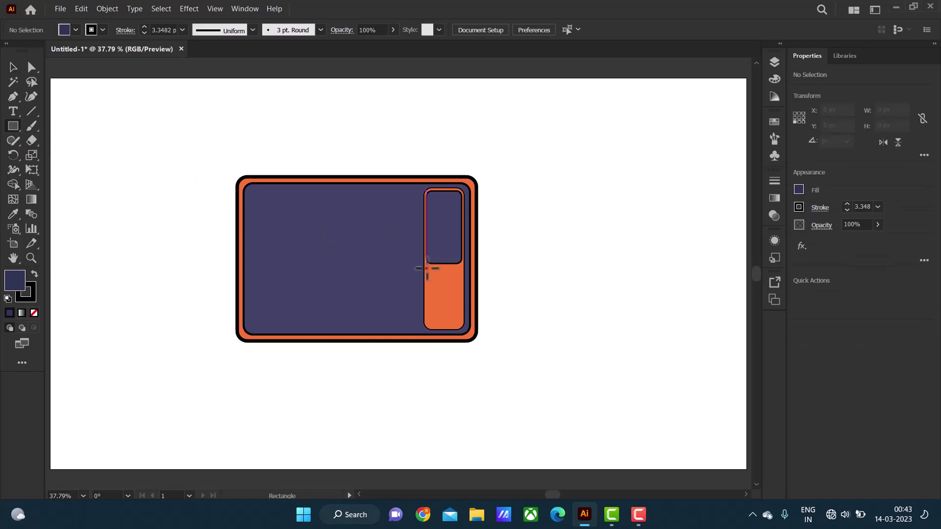
pyautogui.moveTo(426, 268); pyautogui.dragTo(460, 269)
pyautogui.press('v')
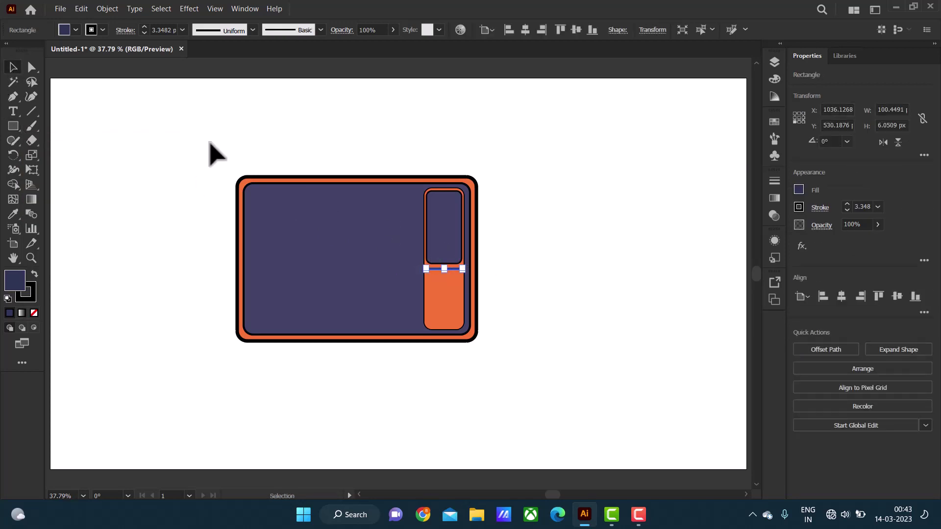
pyautogui.click(571, 248)
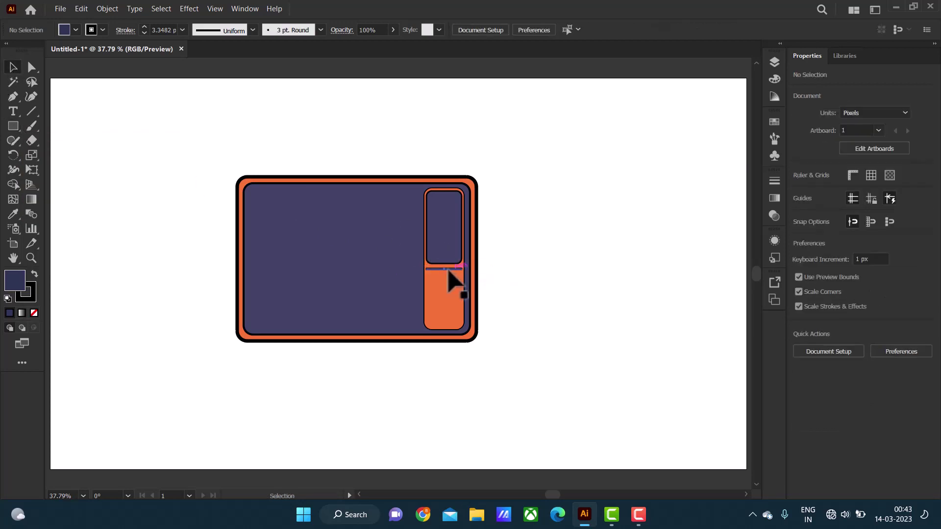
pyautogui.click(103, 30)
pyautogui.click(9, 51)
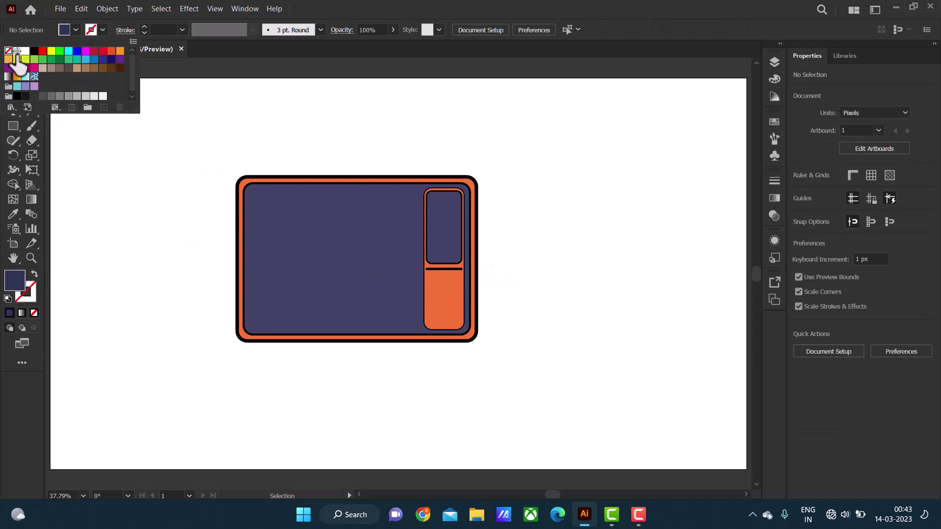
pyautogui.click(443, 268)
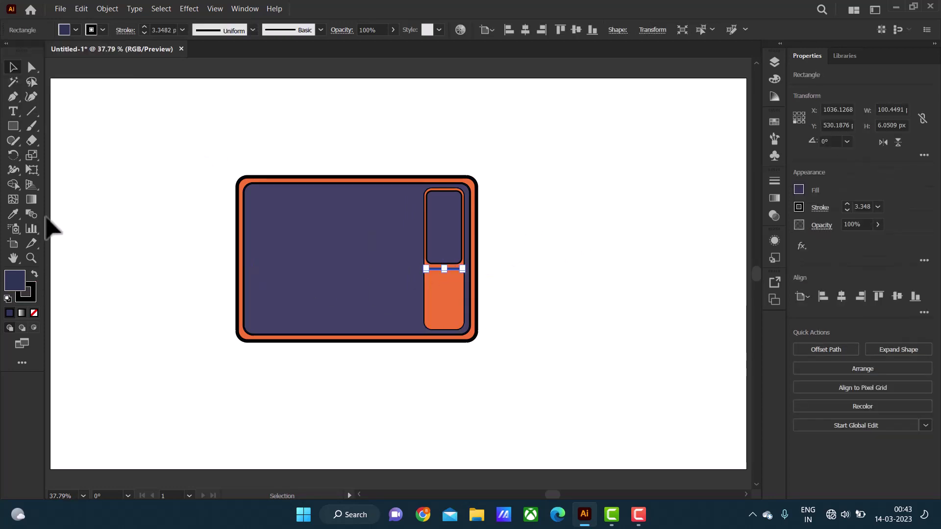
pyautogui.click(14, 214)
pyautogui.click(307, 269)
pyautogui.click(13, 66)
pyautogui.click(483, 270)
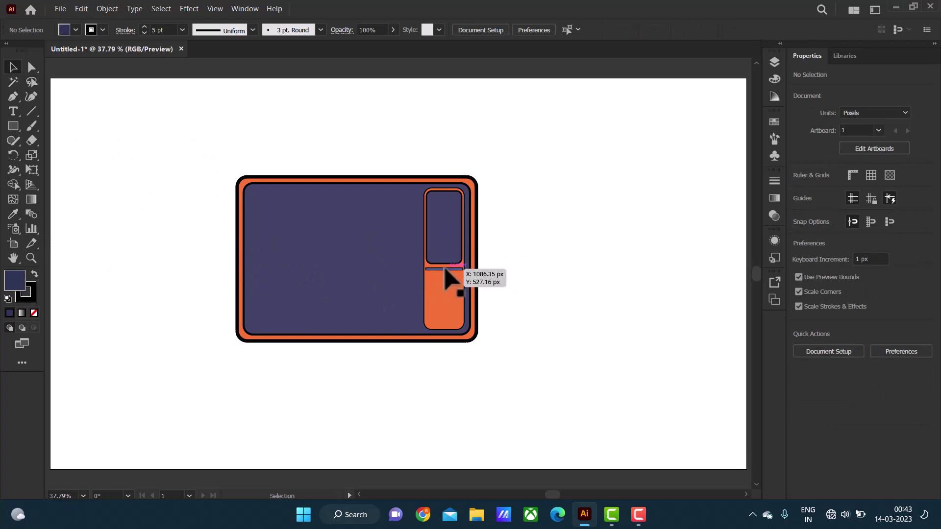
# Remove the bar's outline and zoom in to make it about 5.7 px tall.
pyautogui.click(30, 297)
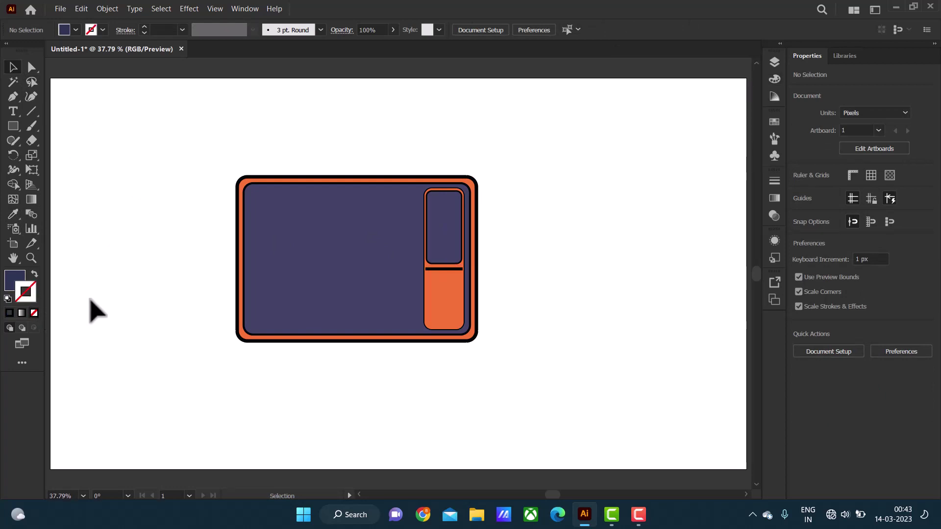
pyautogui.click(461, 269)
pyautogui.click(34, 313)
pyautogui.moveTo(444, 269); pyautogui.dragTo(674, 299)
pyautogui.click(487, 267)
pyautogui.press('z')
pyautogui.click(13, 67)
pyautogui.click(473, 286)
pyautogui.moveTo(460, 293); pyautogui.dragTo(460, 281)
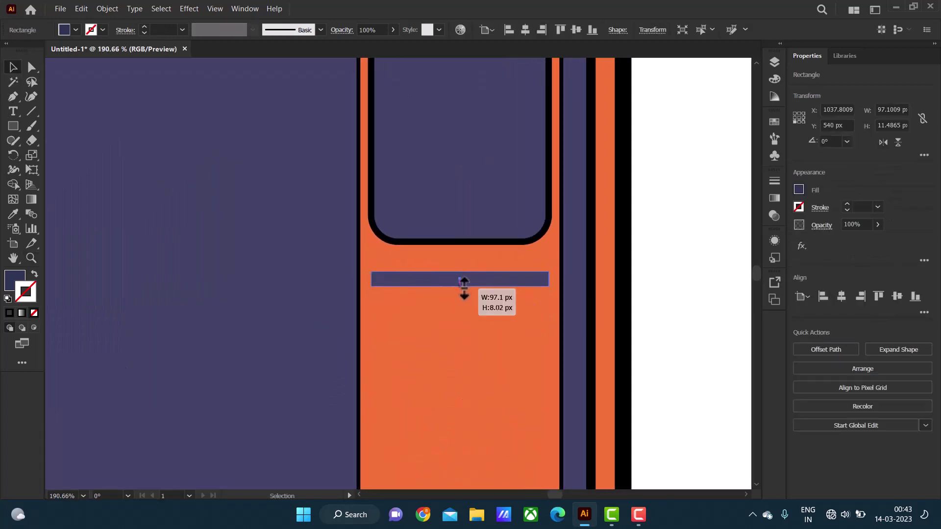
pyautogui.click(695, 258)
# Stack evenly spaced bar copies downward with Alt-drag and Ctrl+D to form the grille.
pyautogui.hotkey('ctrl', '0')
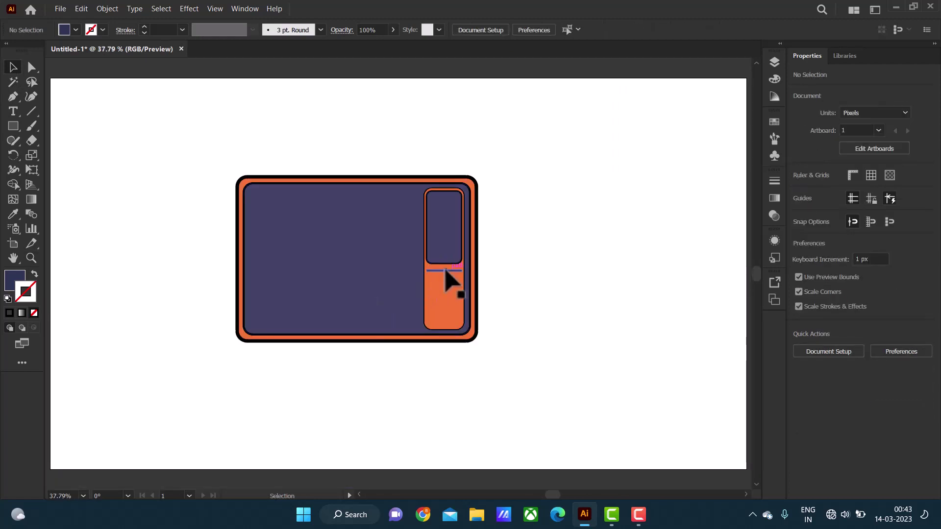
pyautogui.moveTo(444, 274); pyautogui.dragTo(445, 275)
pyautogui.hotkey('ctrl', 'd')
pyautogui.hotkey('ctrl', 'd')
pyautogui.hotkey('ctrl', 'd')
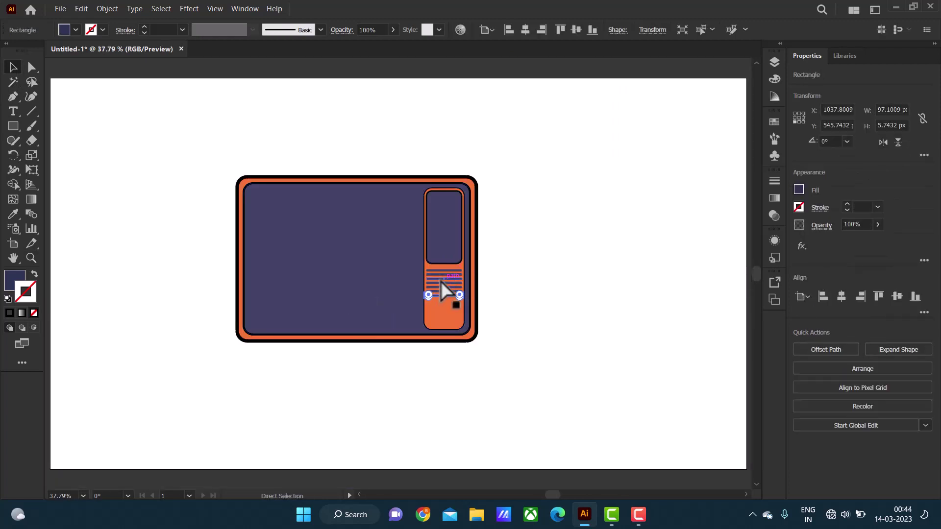
pyautogui.hotkey('ctrl', 'd')
pyautogui.hotkey('ctrl', 'd')
pyautogui.hotkey('ctrl', 'd')
pyautogui.hotkey('ctrl', 'd')
pyautogui.hotkey('ctrl', 'd')
pyautogui.hotkey('ctrl', 'd')
pyautogui.click(553, 315)
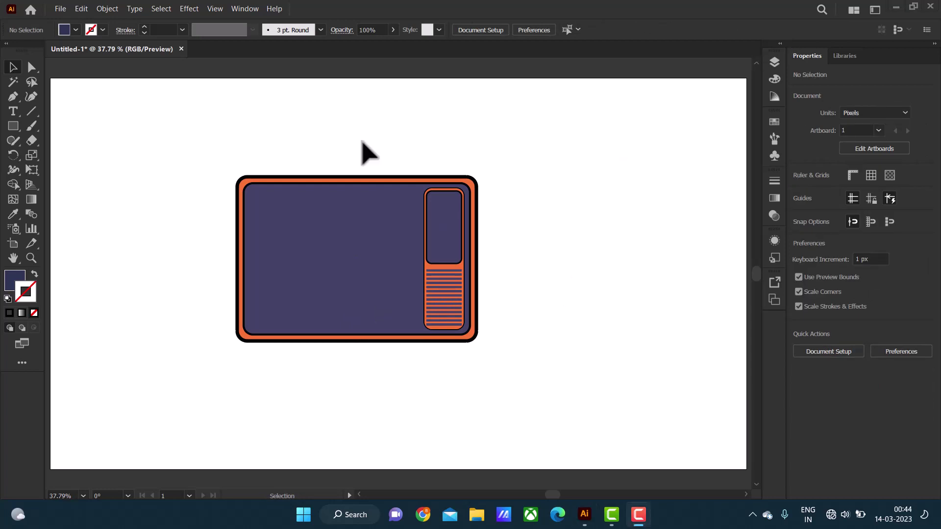
pyautogui.click(11, 127)
# Draw a rounded rectangle over the TV's left screen area and fill it dark grey.
pyautogui.moveTo(253, 194); pyautogui.dragTo(413, 329)
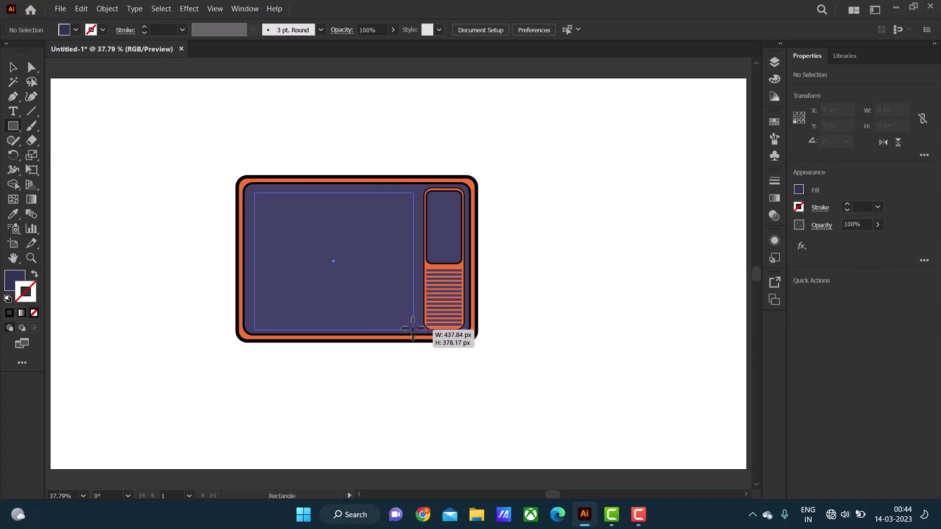
pyautogui.moveTo(413, 329); pyautogui.dragTo(412, 329)
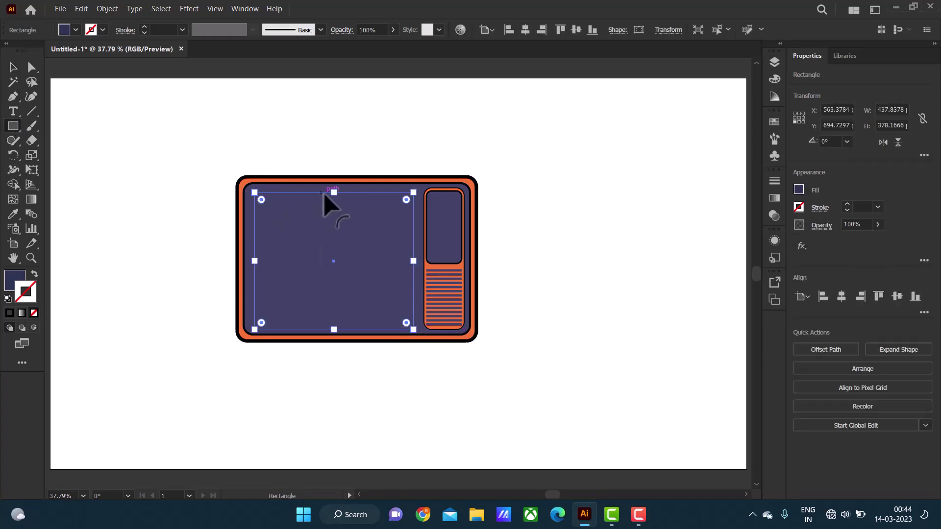
pyautogui.moveTo(333, 192); pyautogui.dragTo(334, 191)
pyautogui.moveTo(261, 200); pyautogui.dragTo(265, 202)
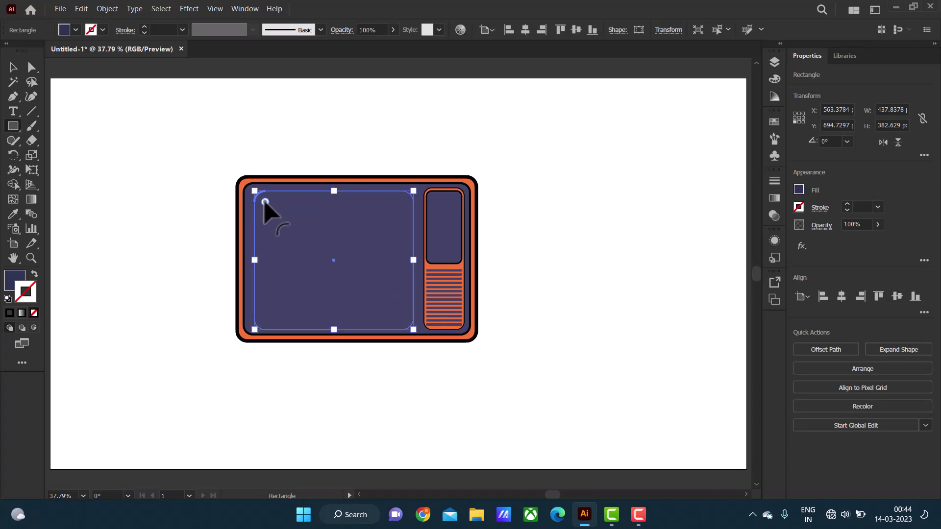
pyautogui.click(76, 29)
pyautogui.click(34, 96)
pyautogui.click(75, 30)
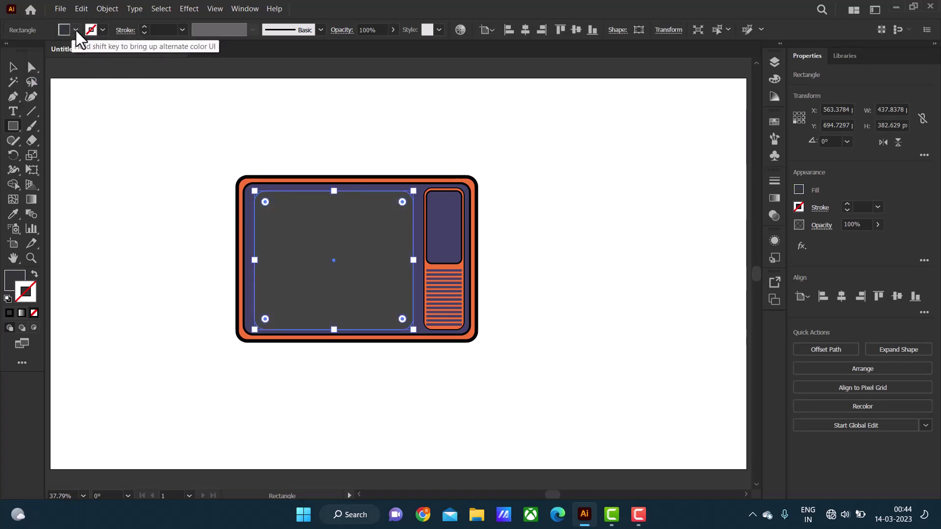
# Alt-drag a copy of the grey screen to the right and shrink it from a corner.
pyautogui.press('v')
pyautogui.click(126, 136)
pyautogui.click(357, 249)
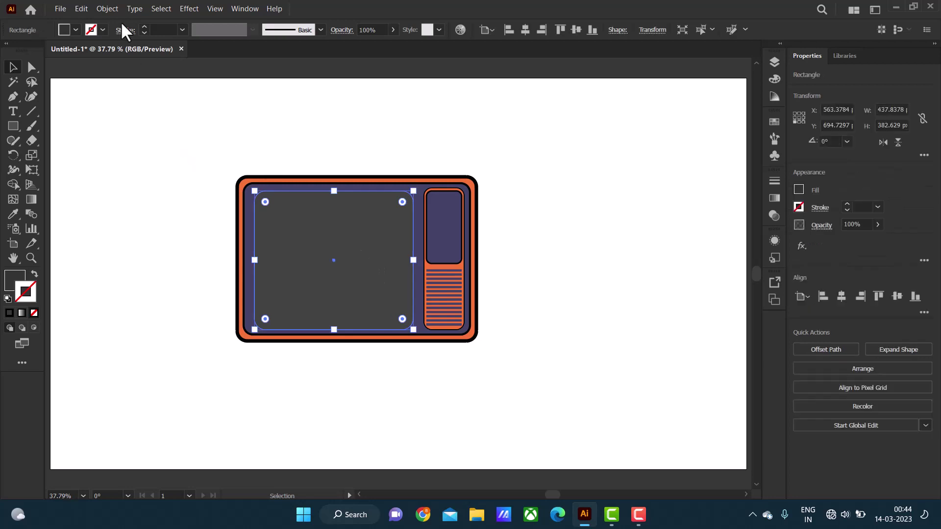
pyautogui.click(156, 105)
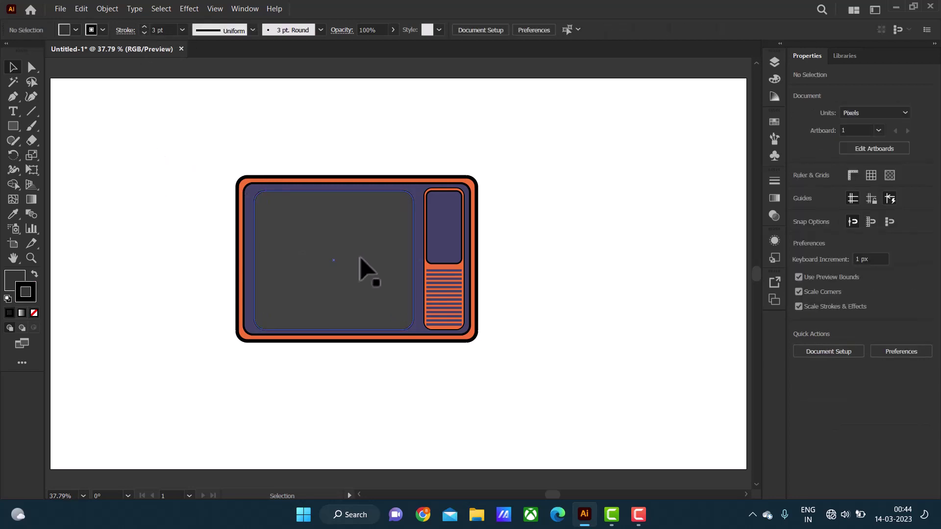
pyautogui.moveTo(360, 258); pyautogui.dragTo(634, 244)
pyautogui.moveTo(689, 177); pyautogui.dragTo(675, 196)
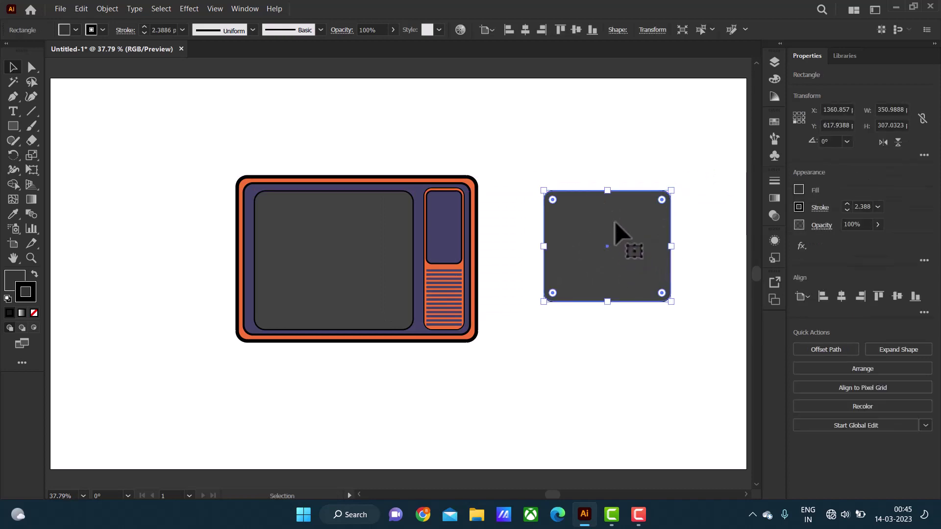
# Move the spare grey rectangle into the TV screen and shrink it to fit.
pyautogui.moveTo(615, 222); pyautogui.dragTo(352, 249)
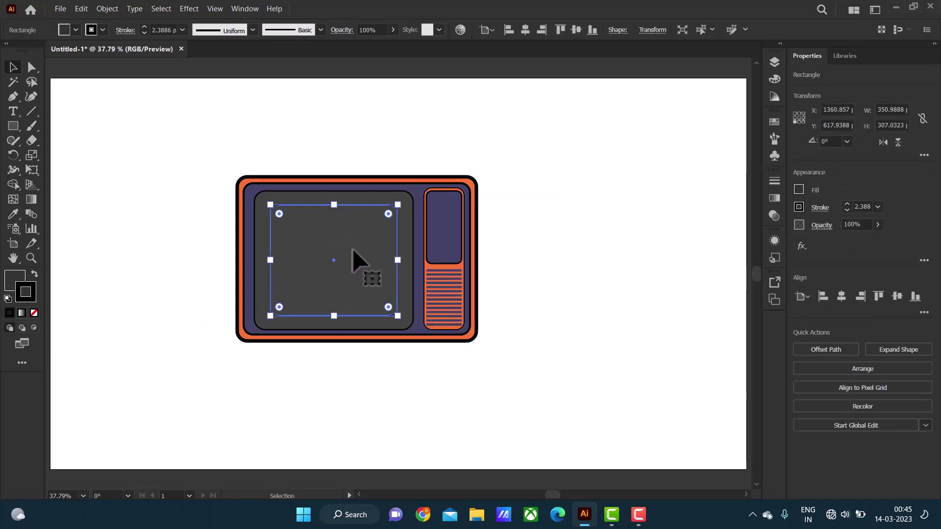
pyautogui.moveTo(398, 205); pyautogui.dragTo(390, 211)
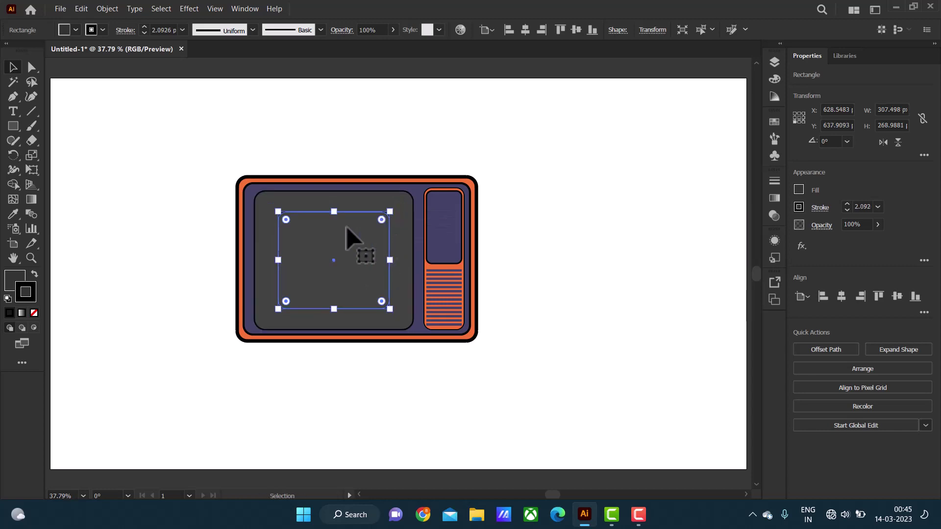
pyautogui.click(30, 97)
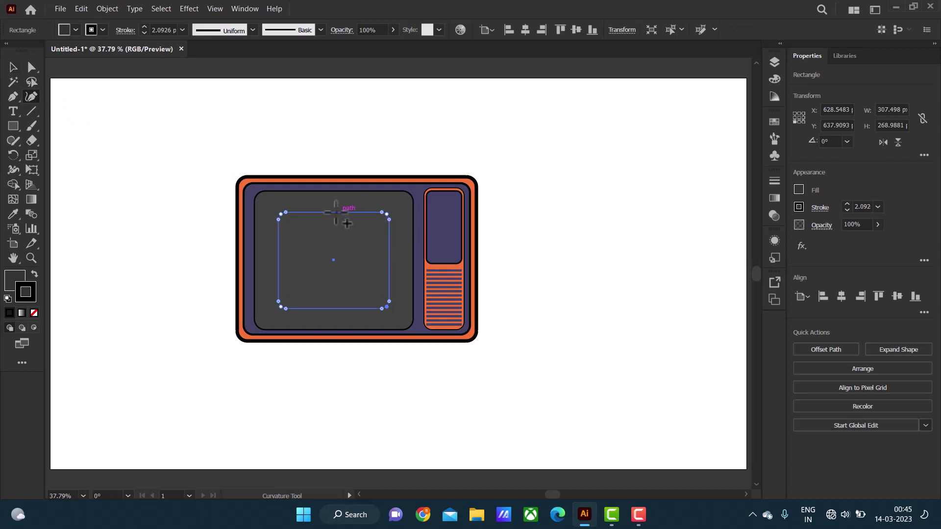
pyautogui.moveTo(13, 97); pyautogui.dragTo(59, 96)
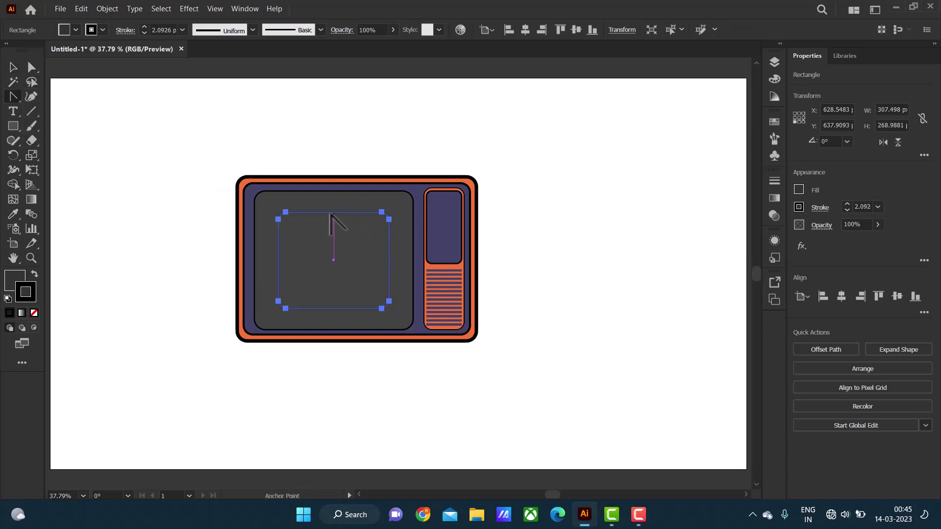
# Bow the top, right, left and bottom edges outward into a curved CRT shape.
pyautogui.moveTo(333, 212); pyautogui.dragTo(332, 204)
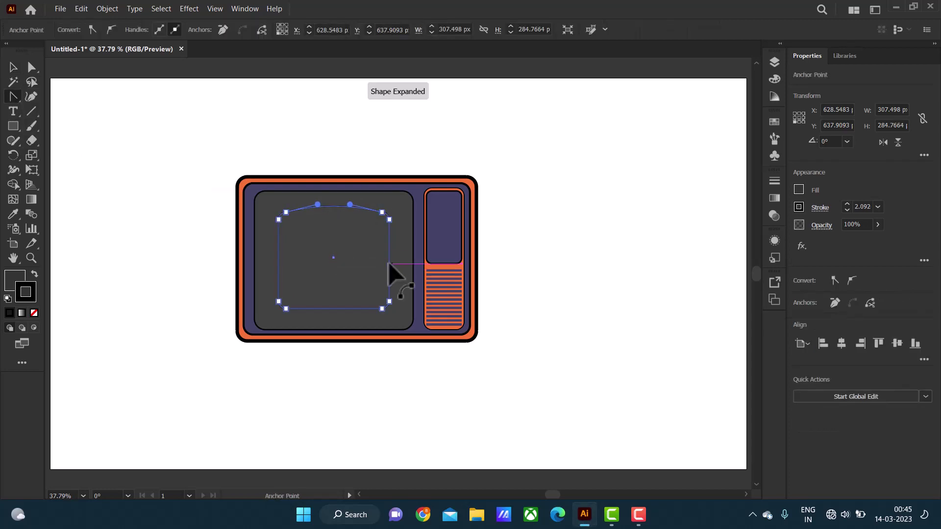
pyautogui.moveTo(388, 259); pyautogui.dragTo(395, 259)
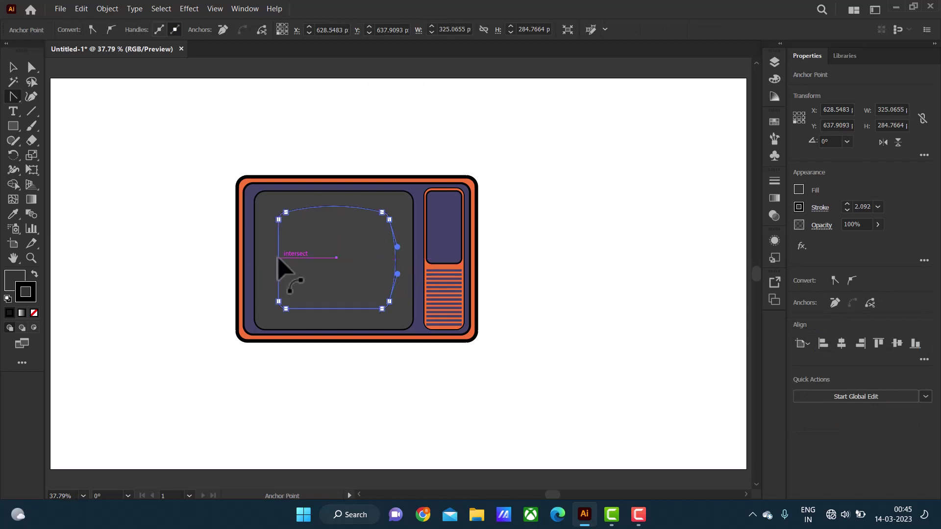
pyautogui.moveTo(278, 257); pyautogui.dragTo(269, 257)
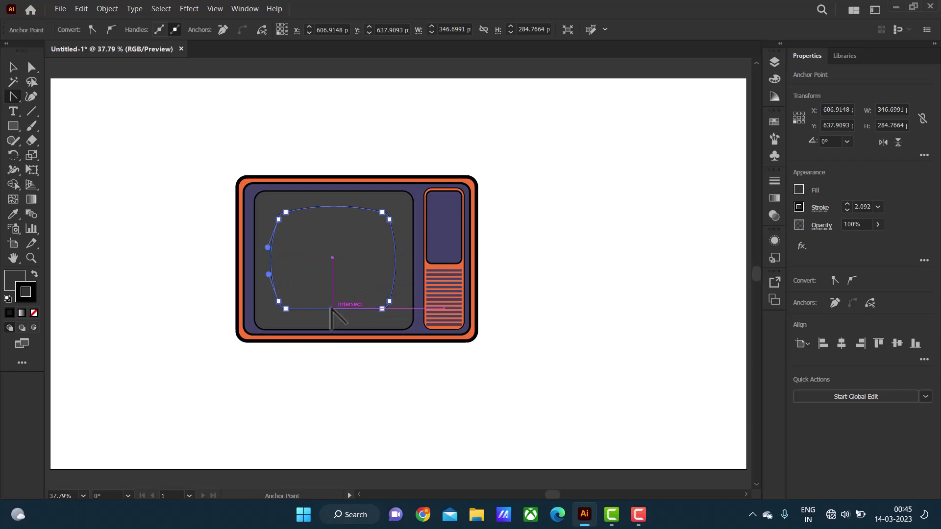
pyautogui.moveTo(333, 309); pyautogui.dragTo(330, 313)
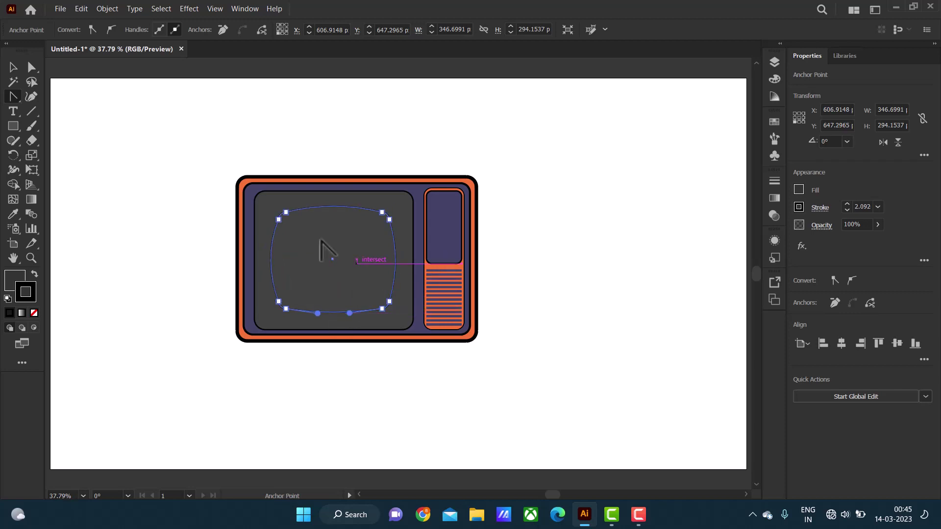
pyautogui.click(12, 69)
pyautogui.click(215, 242)
# Round the corners of the bulging screen shape using its live-corner widgets.
pyautogui.click(318, 250)
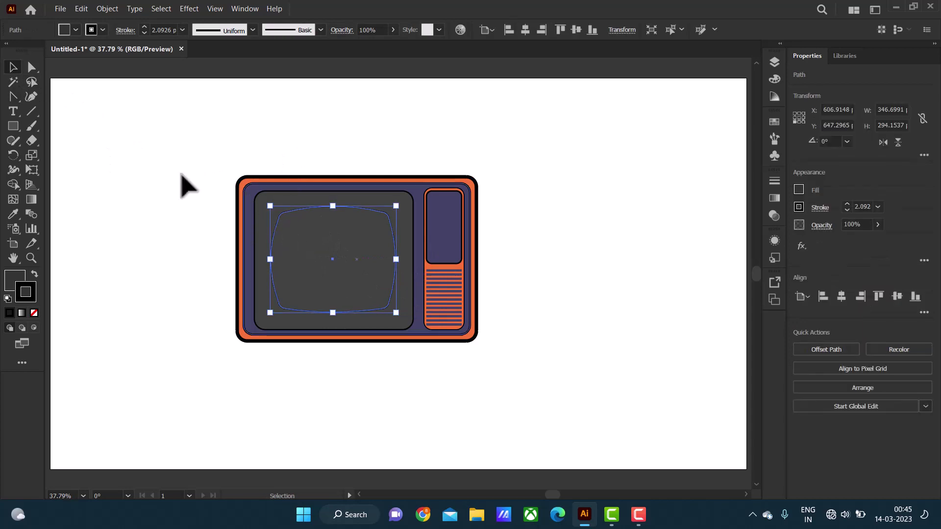
pyautogui.press('a')
pyautogui.moveTo(285, 203); pyautogui.dragTo(334, 178)
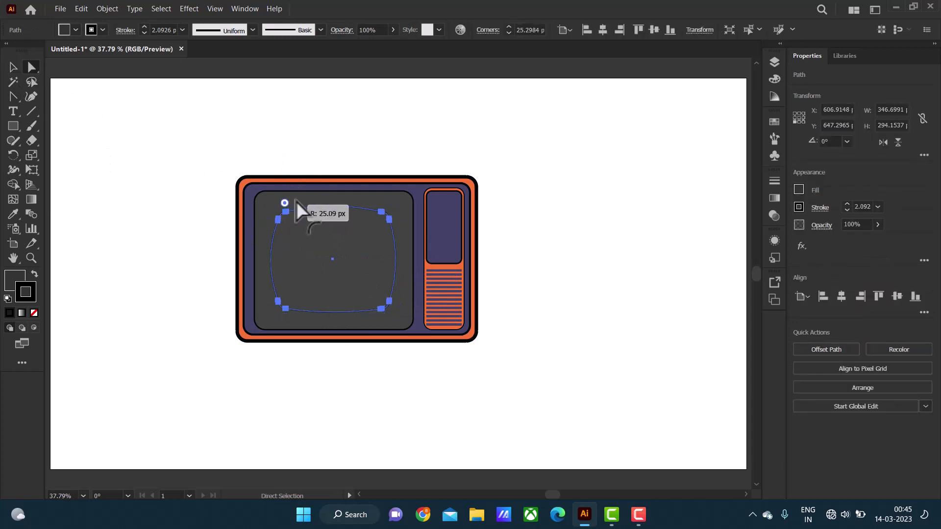
pyautogui.click(323, 151)
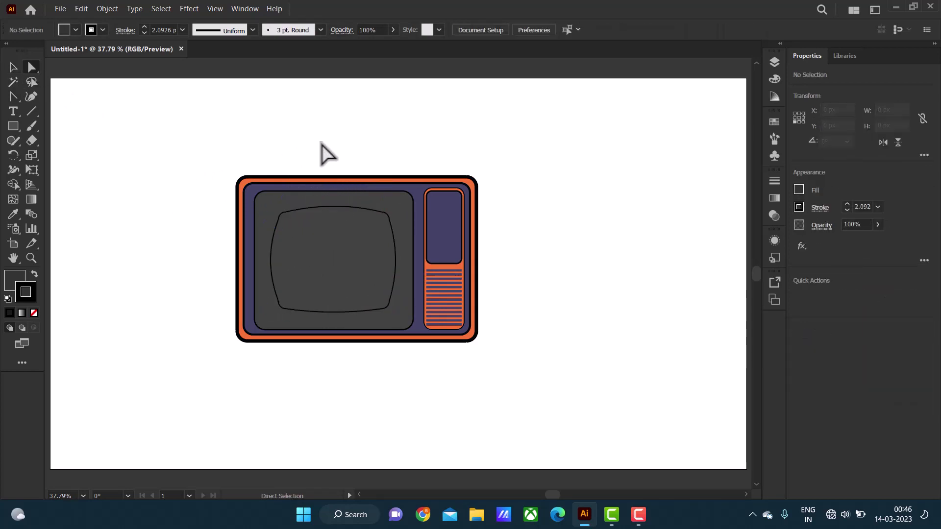
pyautogui.click(380, 218)
pyautogui.moveTo(378, 225); pyautogui.dragTo(414, 219)
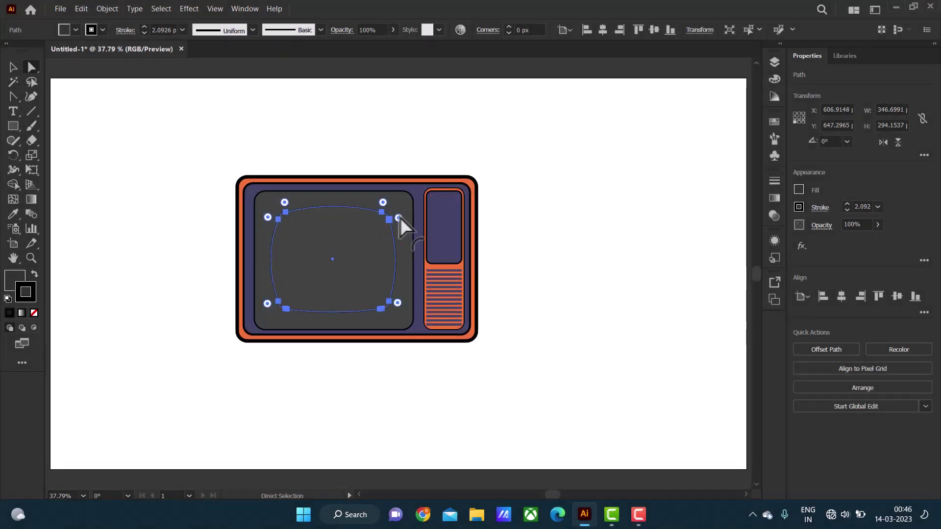
pyautogui.hotkey('ctrl', 'shift', 'a')
pyautogui.hotkey('ctrl', 'z')
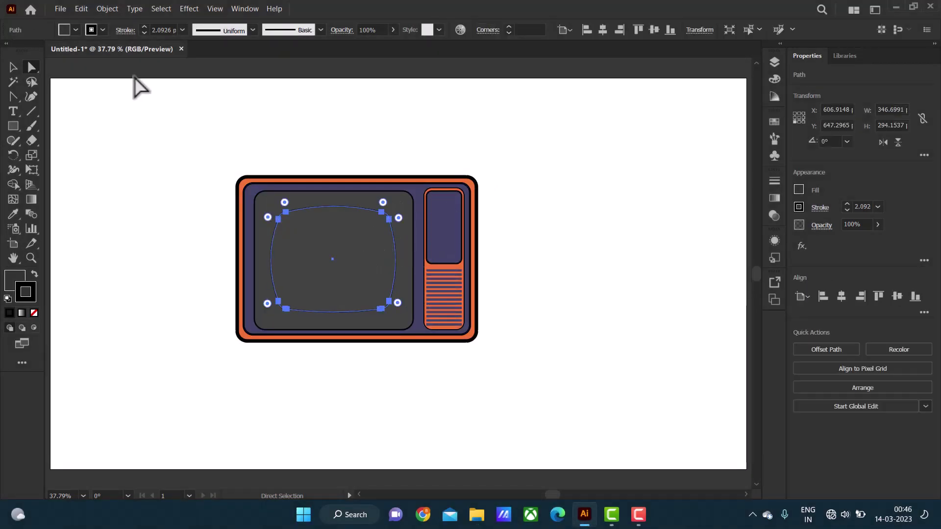
# Try several fill swatches on the screen and settle on lavender.
pyautogui.click(76, 30)
pyautogui.click(18, 79)
pyautogui.click(51, 88)
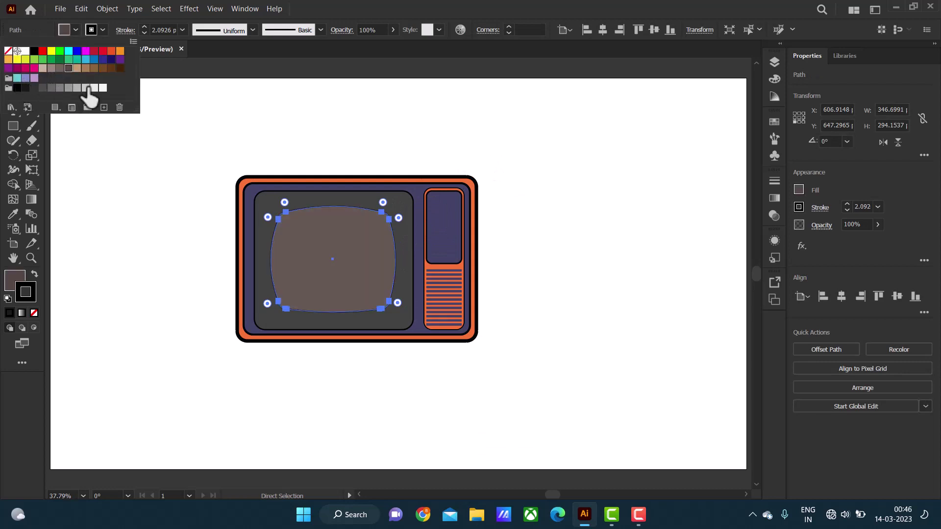
pyautogui.click(68, 87)
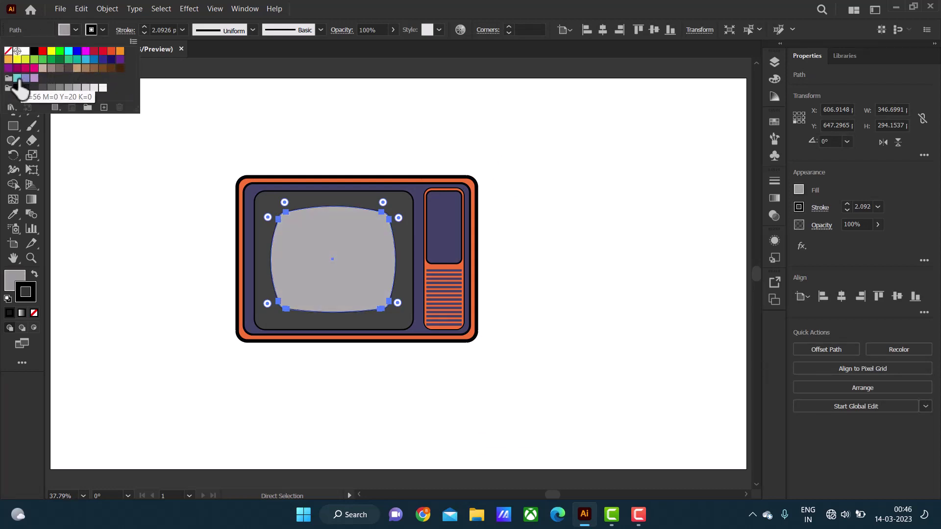
pyautogui.click(69, 58)
pyautogui.click(103, 59)
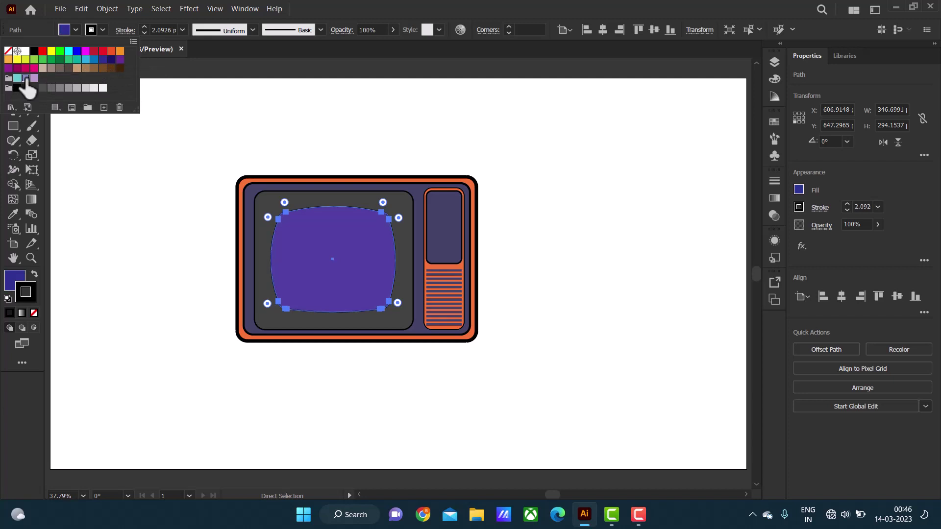
pyautogui.click(26, 79)
pyautogui.click(12, 281)
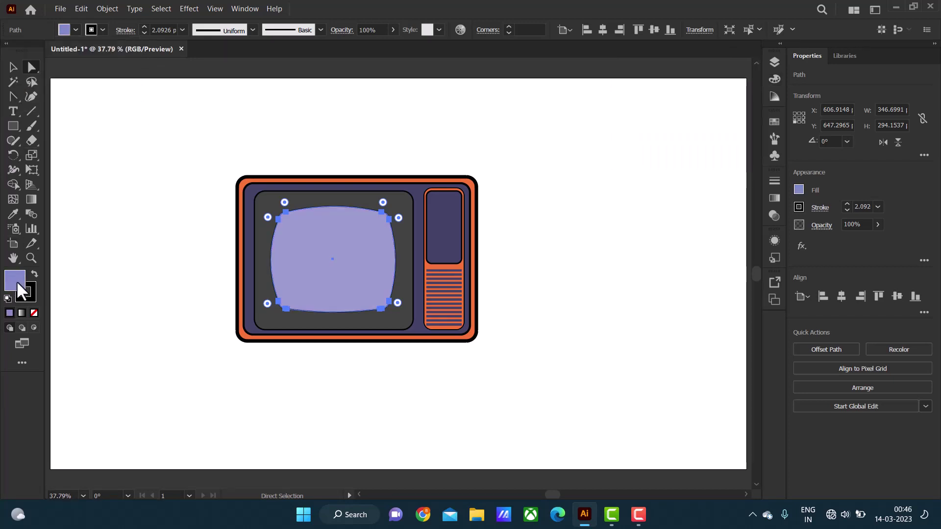
# Lighten the screen fill to a pale lavender in the Color Picker.
pyautogui.doubleClick(16, 280)
pyautogui.moveTo(706, 122); pyautogui.dragTo(624, 95)
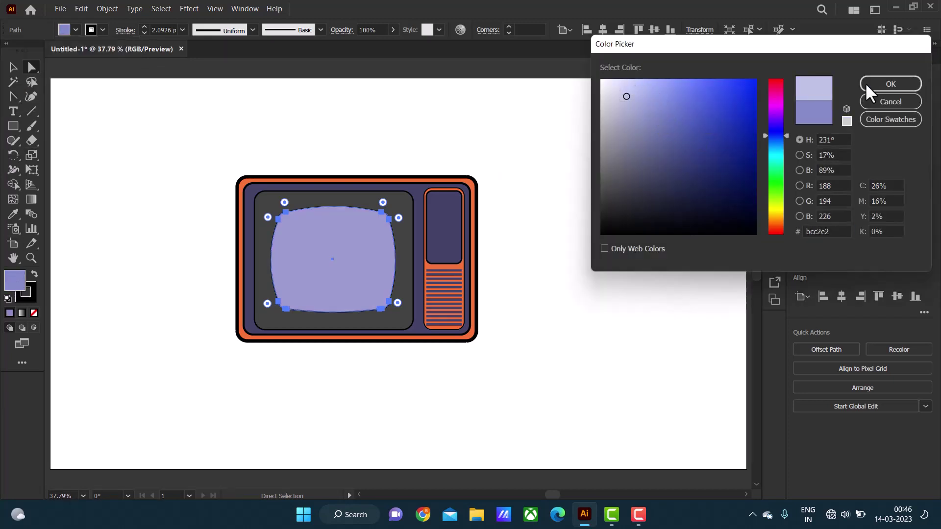
pyautogui.click(891, 83)
pyautogui.click(13, 68)
pyautogui.hotkey('ctrl', 'shift', 'a')
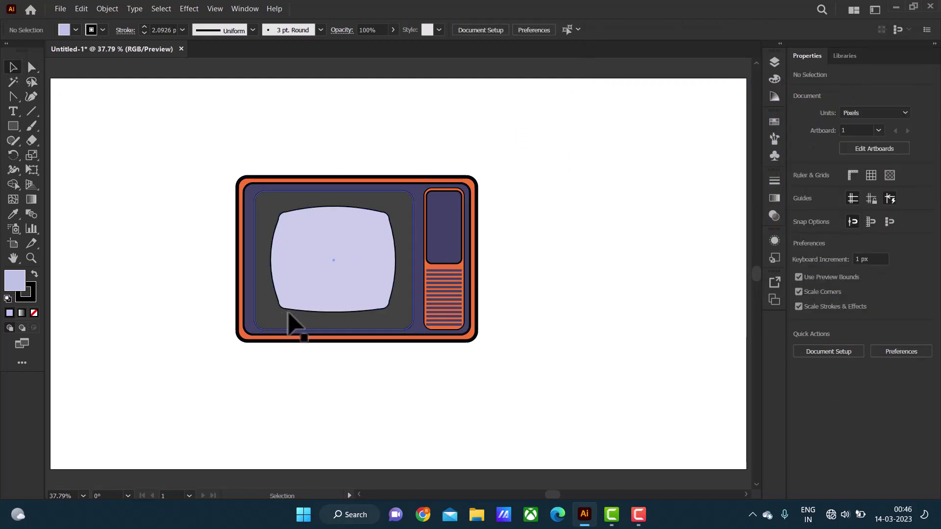
# Move the bulging screen aside and draw a new rounded-corner rectangle beside the TV.
pyautogui.moveTo(337, 247)
pyautogui.mouseDown()
pyautogui.moveTo(620, 209)
pyautogui.moveTo(596, 202)
pyautogui.mouseUp()
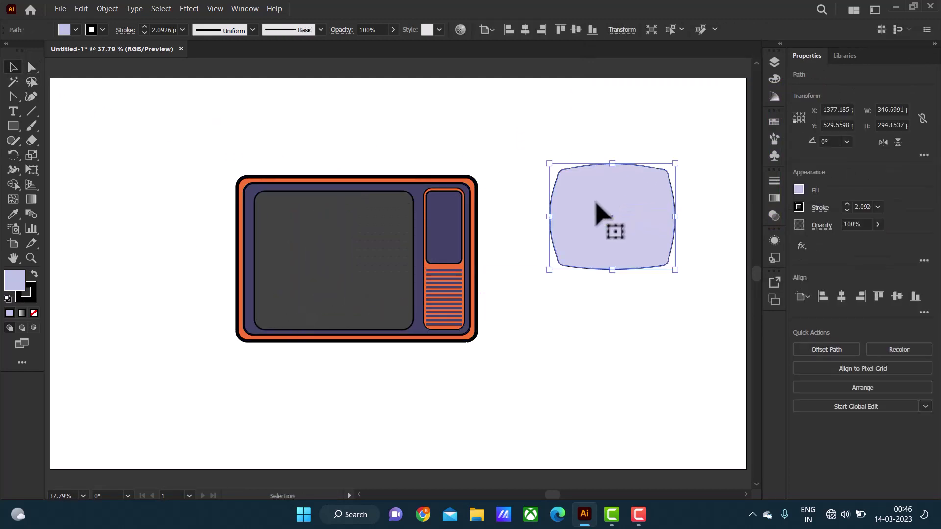
pyautogui.press('m')
pyautogui.moveTo(553, 287); pyautogui.dragTo(671, 384)
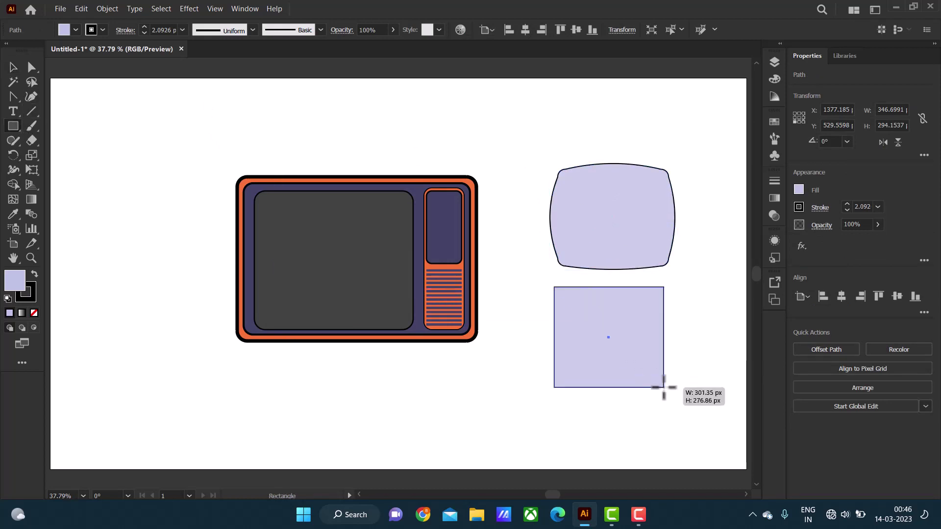
pyautogui.moveTo(662, 294); pyautogui.dragTo(641, 305)
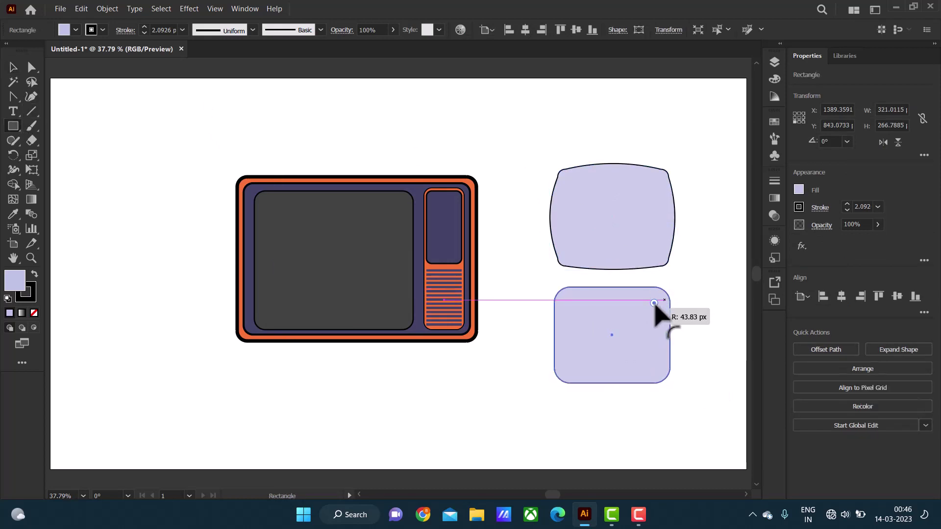
# Delete the bulging shape and fit the rounded rectangle inside the TV's dark screen area.
pyautogui.click(13, 67)
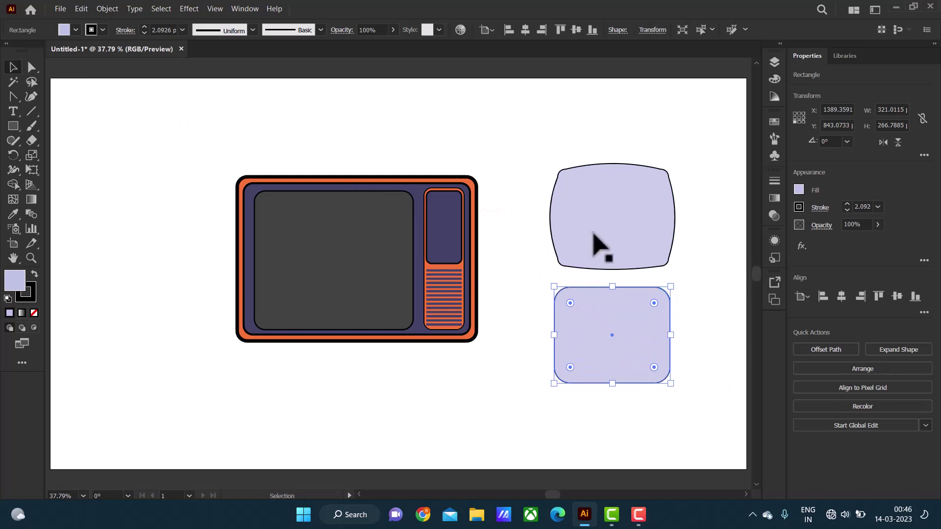
pyautogui.click(626, 235)
pyautogui.press('Delete')
pyautogui.moveTo(613, 335); pyautogui.dragTo(336, 269)
pyautogui.moveTo(387, 306); pyautogui.dragTo(396, 313)
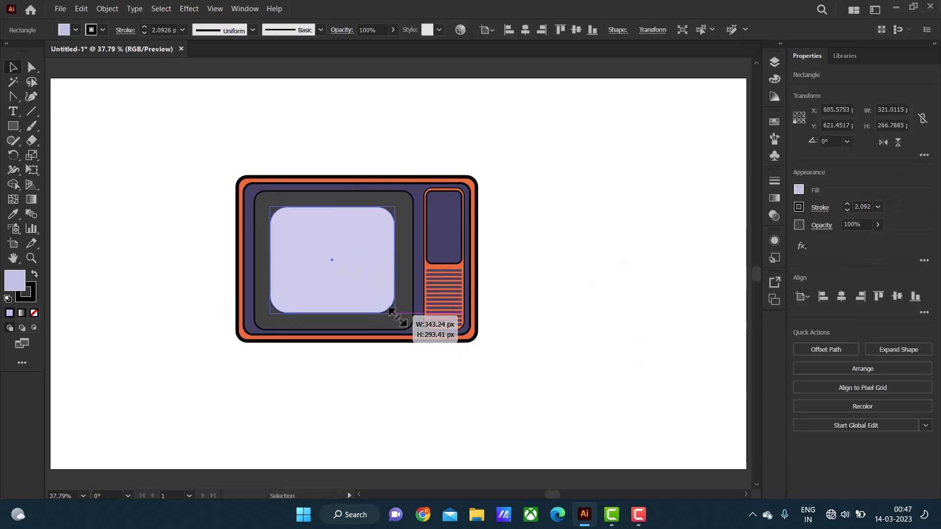
pyautogui.moveTo(356, 277); pyautogui.dragTo(354, 277)
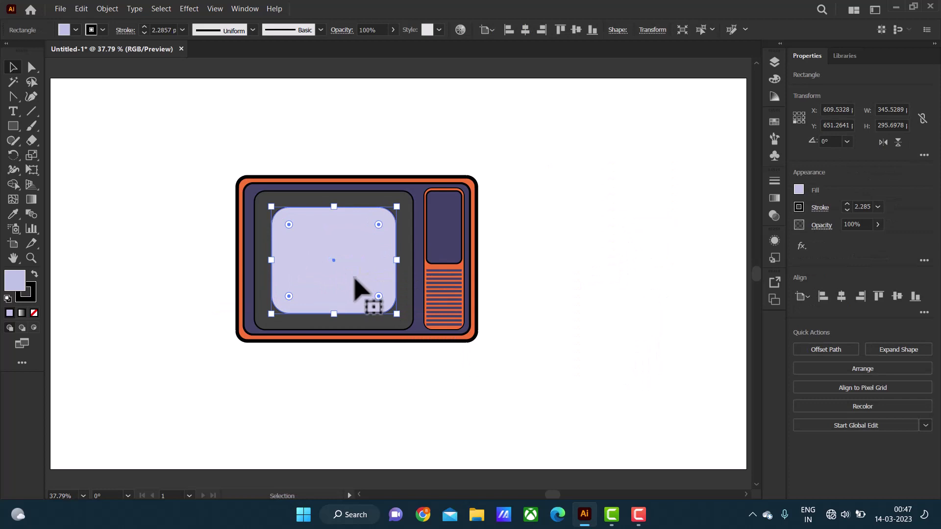
pyautogui.click(387, 108)
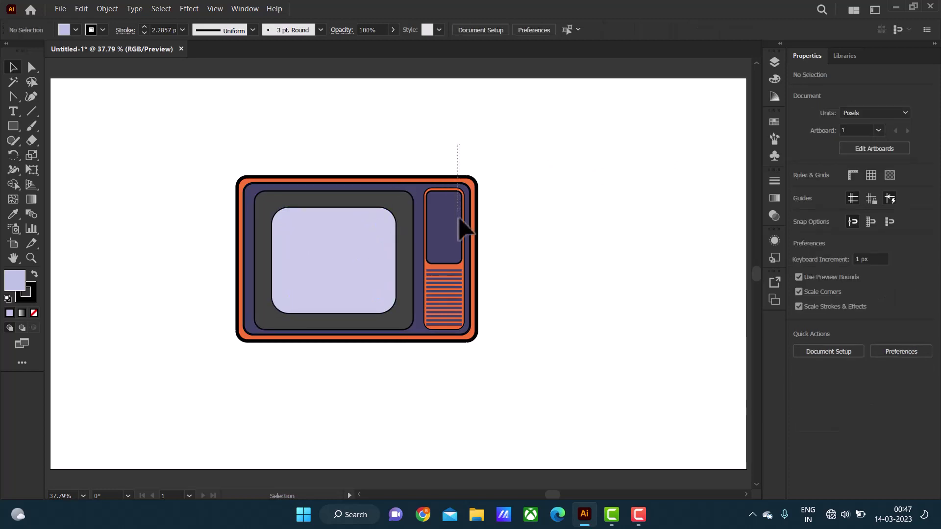
pyautogui.hotkey('ctrl', 'a')
# Group all the TV parts together.
pyautogui.click(107, 8)
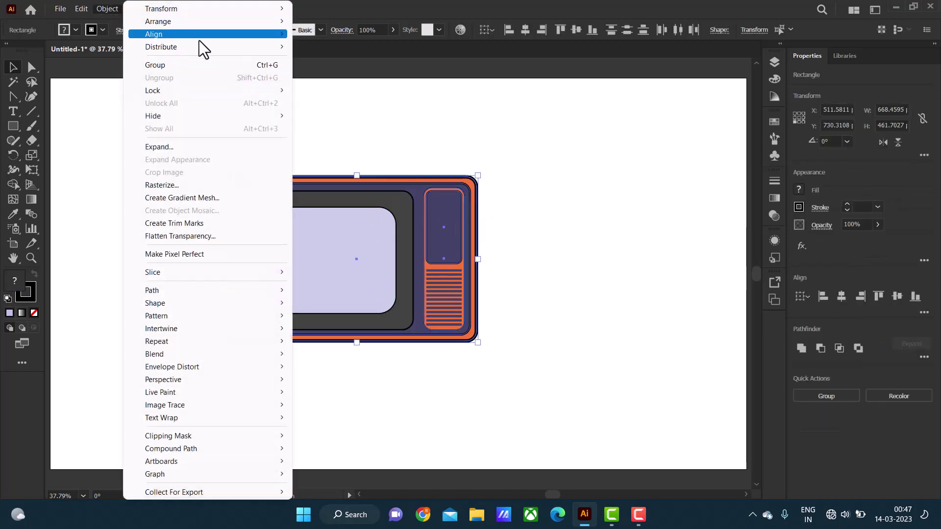
pyautogui.press('Escape')
pyautogui.moveTo(435, 145); pyautogui.dragTo(474, 227)
pyautogui.click(107, 8)
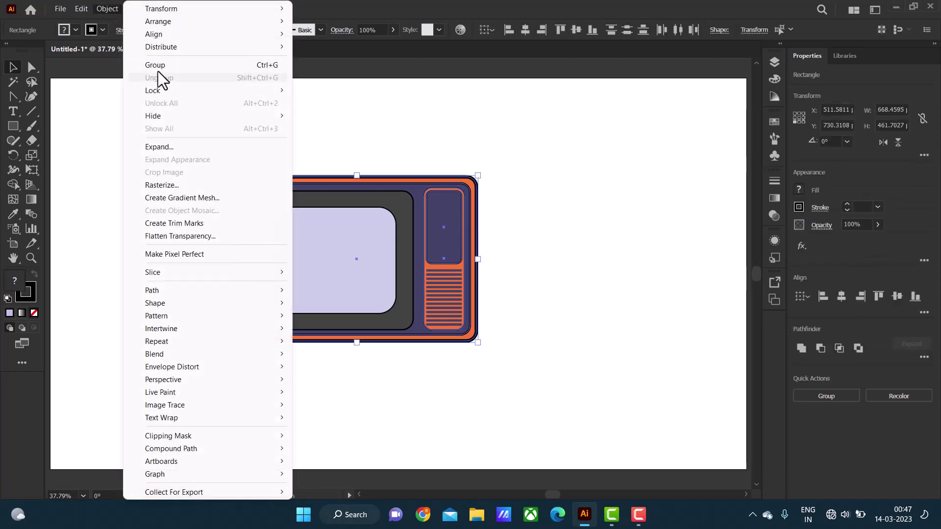
pyautogui.click(157, 64)
pyautogui.click(363, 158)
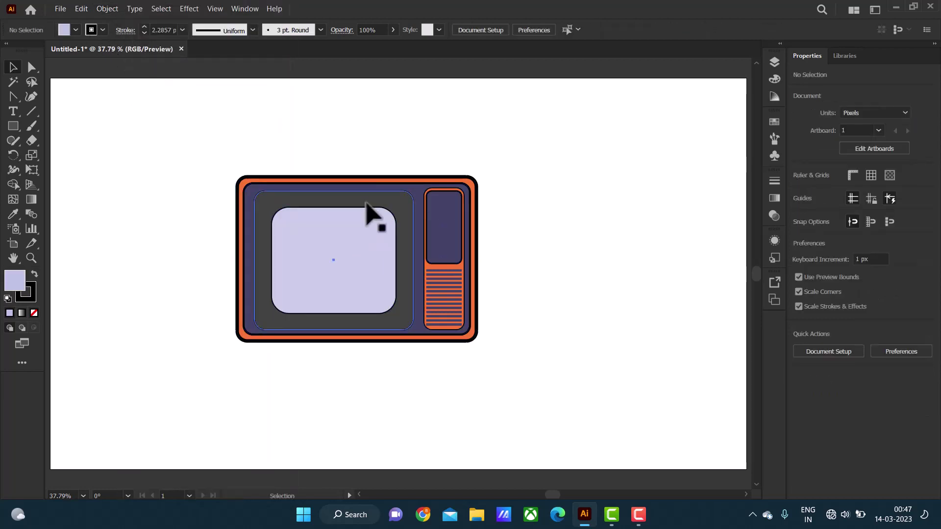
# Select the lavender screen rectangle and bring up the Effect > Warp options.
pyautogui.click(382, 194)
pyautogui.click(514, 119)
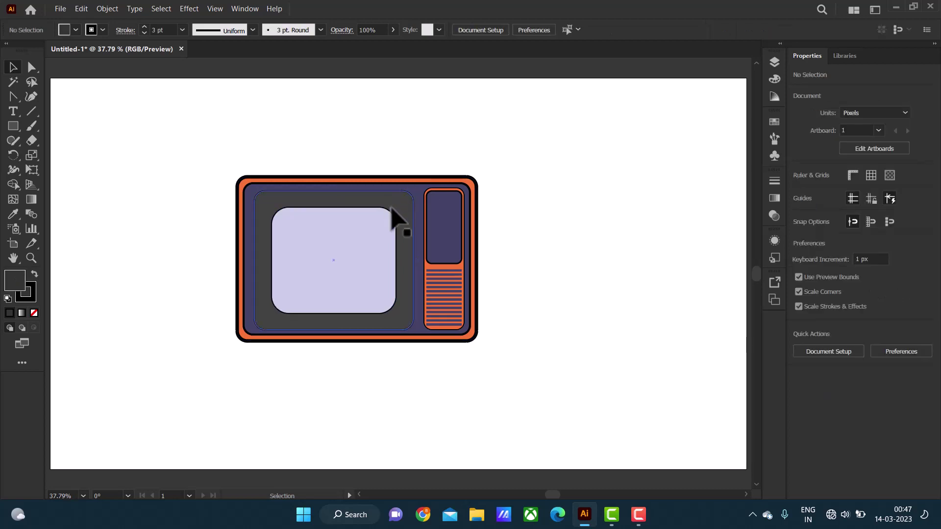
pyautogui.click(377, 216)
pyautogui.click(188, 9)
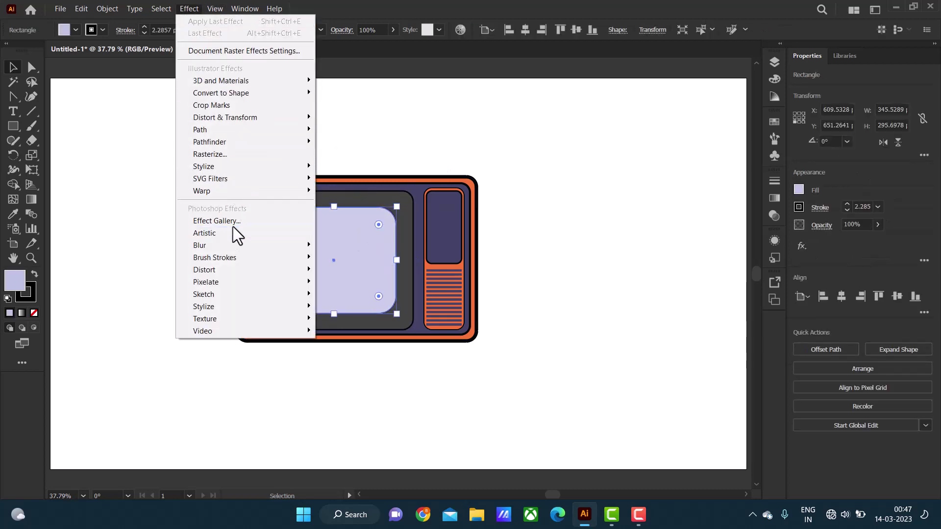
pyautogui.moveTo(201, 191)
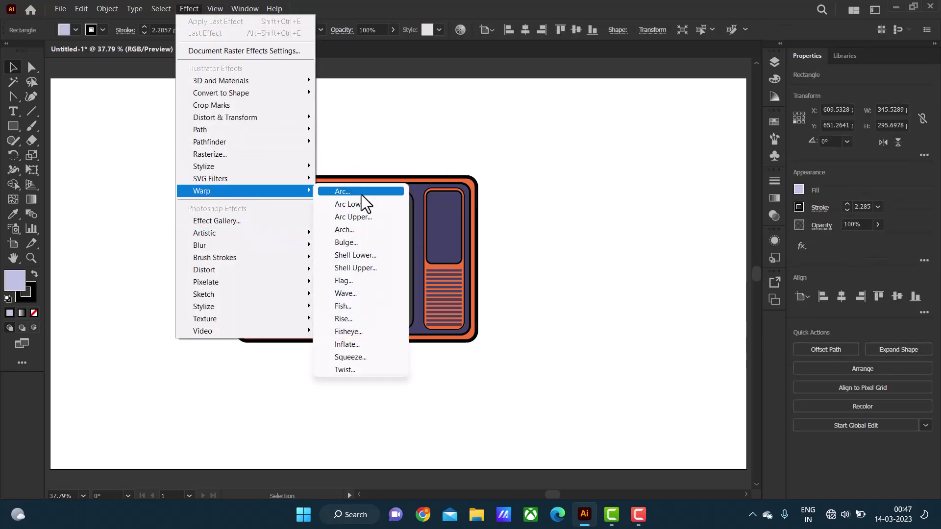
# Apply an Inflate warp with about 21% bend to the lavender screen.
pyautogui.click(360, 194)
pyautogui.click(646, 164)
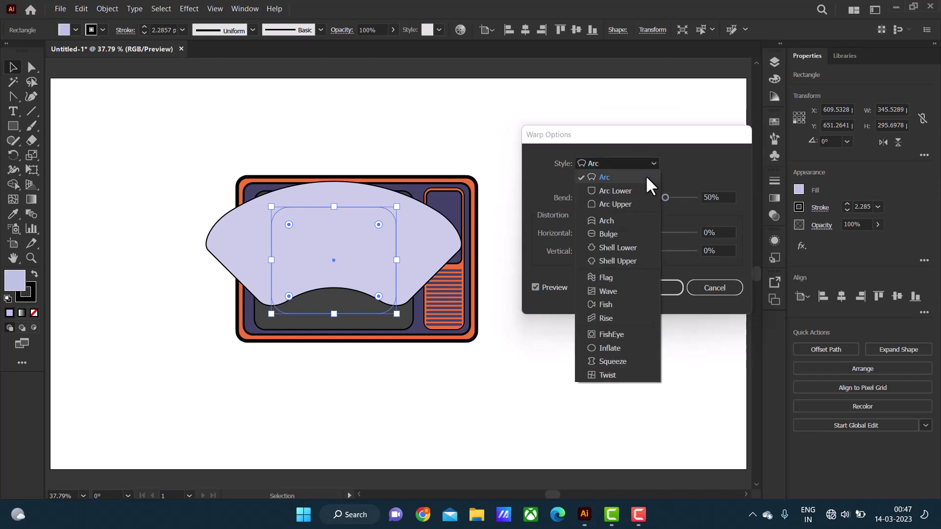
pyautogui.click(608, 348)
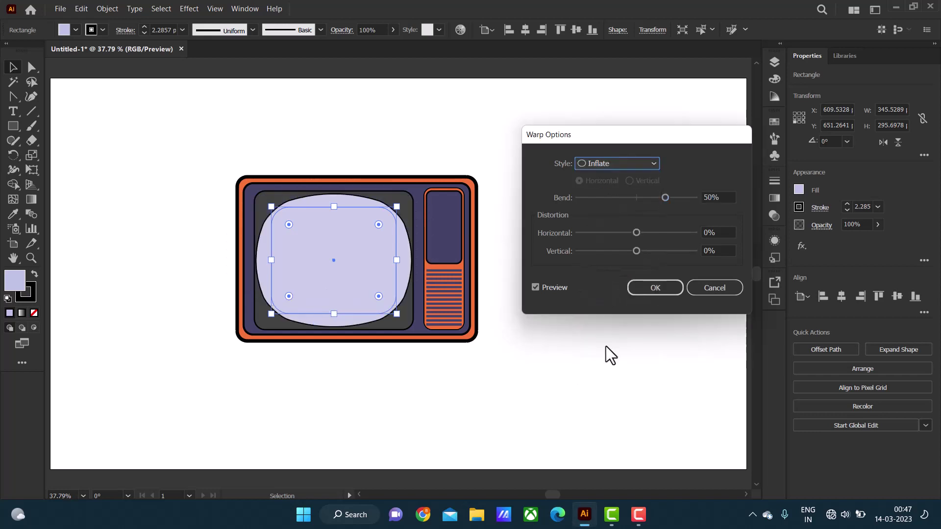
pyautogui.moveTo(665, 197); pyautogui.dragTo(648, 196)
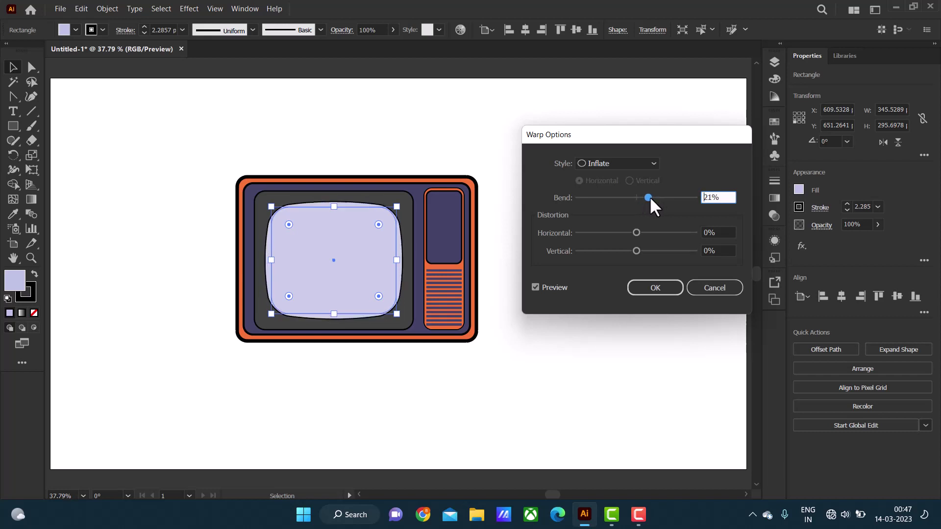
pyautogui.click(654, 288)
pyautogui.click(540, 224)
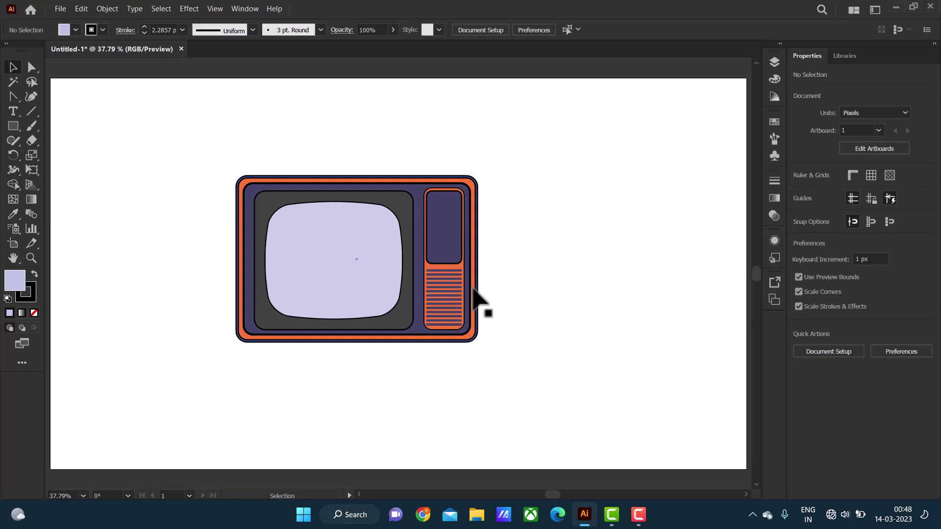
# Duplicate the screen, shrink the copy and move it inside the TV screen.
pyautogui.moveTo(374, 269); pyautogui.dragTo(629, 242)
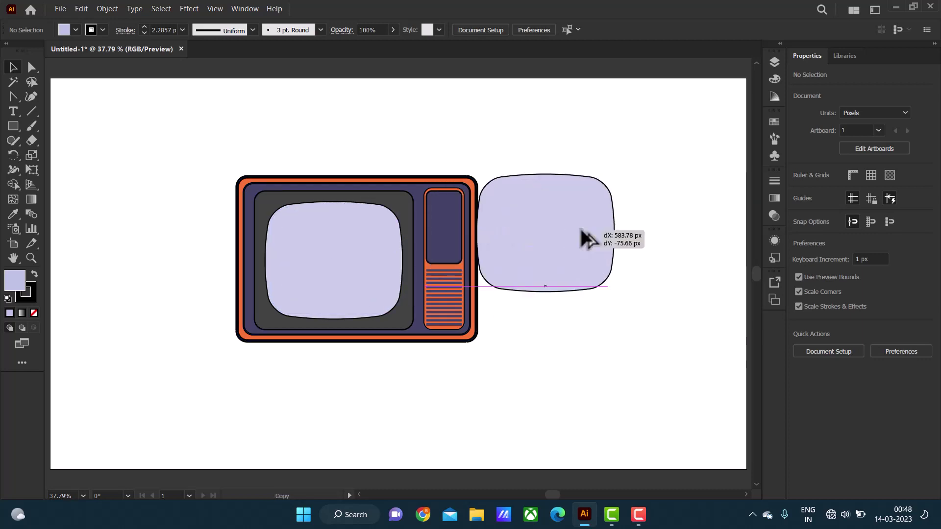
pyautogui.moveTo(658, 173); pyautogui.dragTo(637, 192)
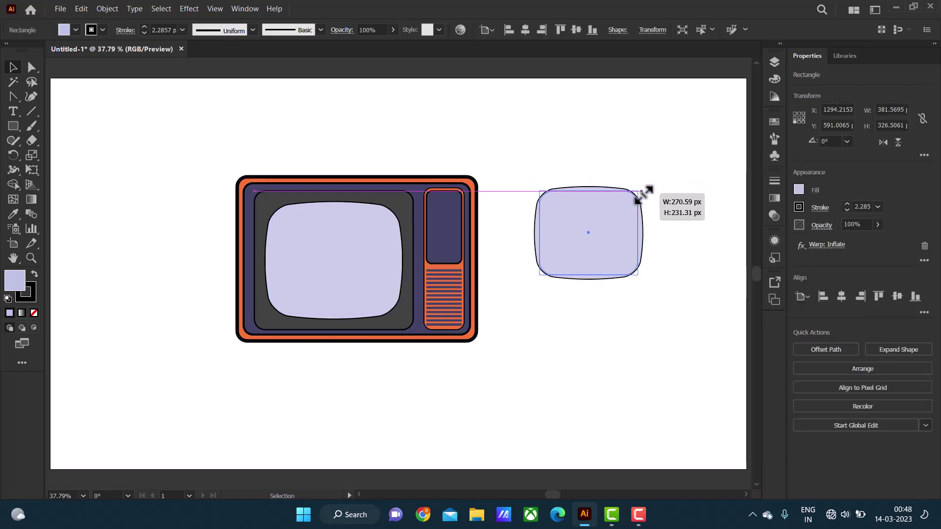
pyautogui.moveTo(623, 226)
pyautogui.mouseDown()
pyautogui.moveTo(361, 253)
pyautogui.moveTo(357, 244)
pyautogui.mouseUp()
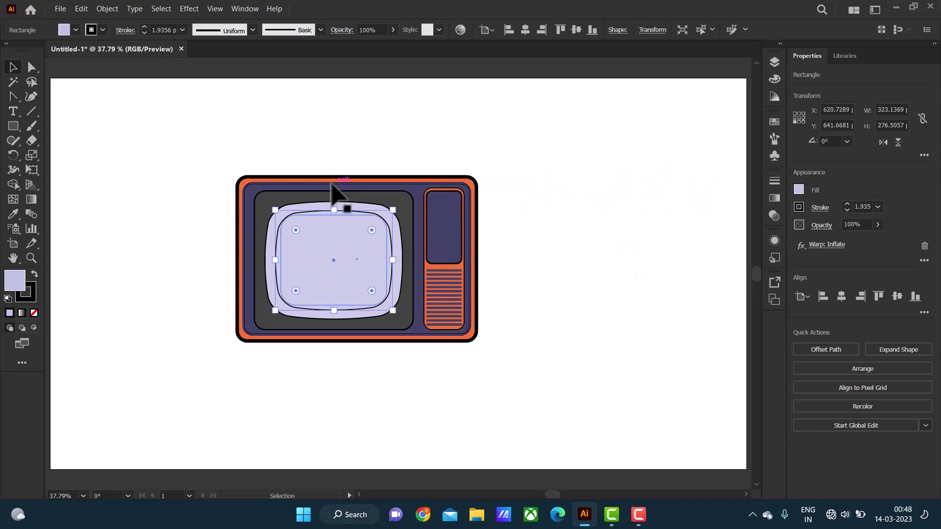
# Remove the copy's outline and give it a darker lavender fill.
pyautogui.click(103, 29)
pyautogui.click(8, 51)
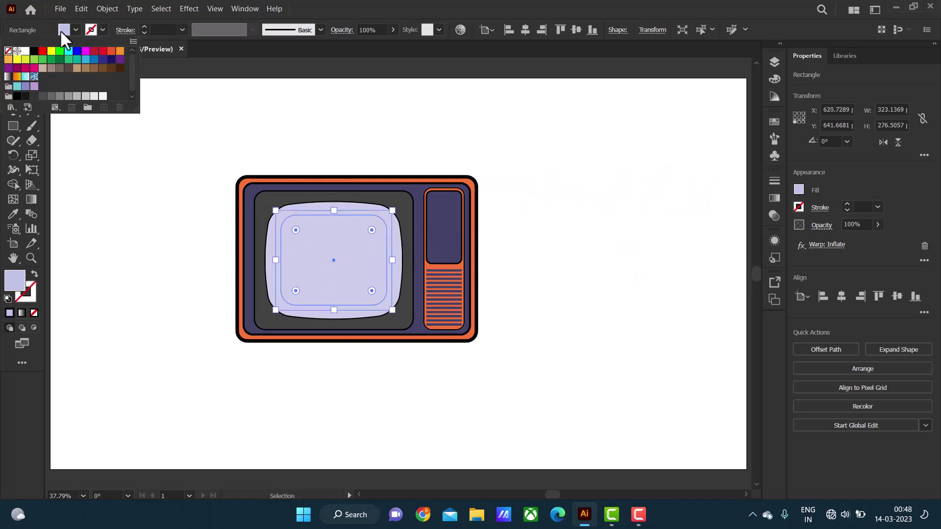
pyautogui.doubleClick(14, 282)
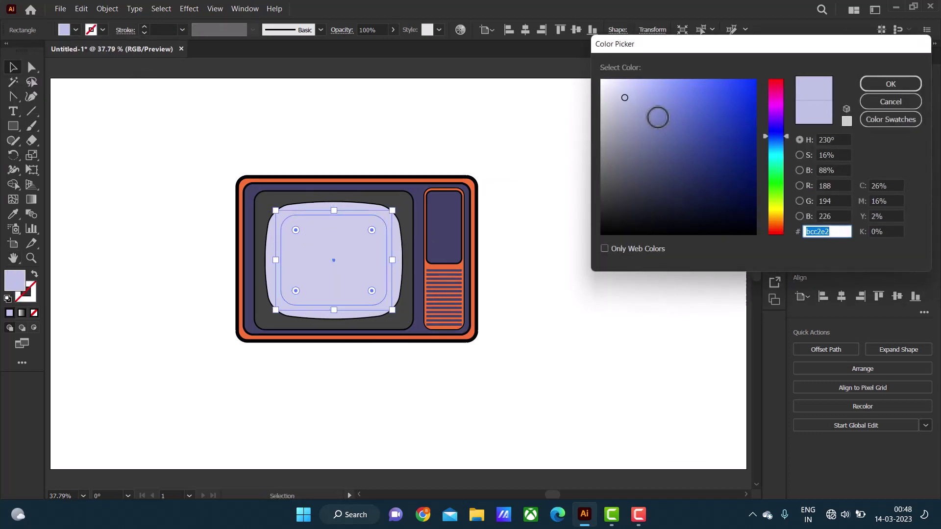
pyautogui.click(890, 84)
pyautogui.click(569, 196)
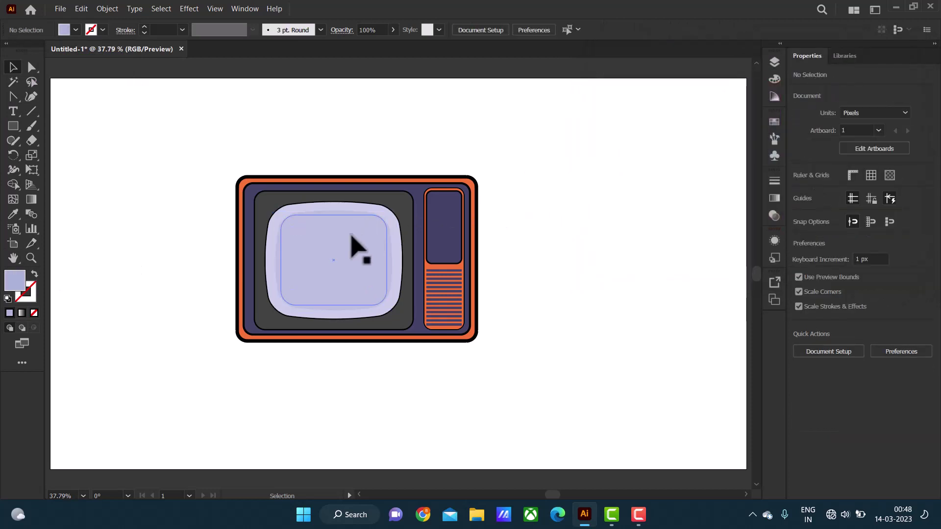
# Try sharpening the inner panel's corners, undo that, and enlarge the panel slightly.
pyautogui.click(289, 255)
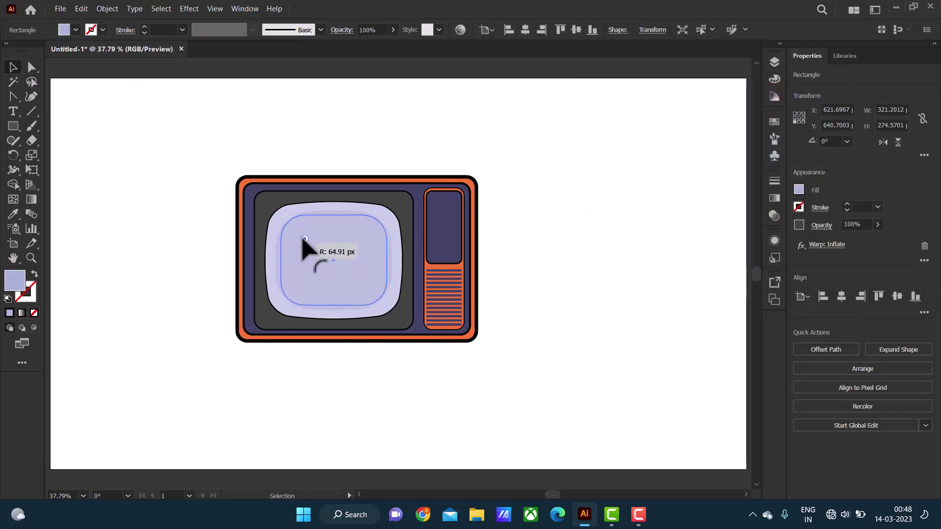
pyautogui.moveTo(303, 239); pyautogui.dragTo(282, 216)
pyautogui.click(510, 181)
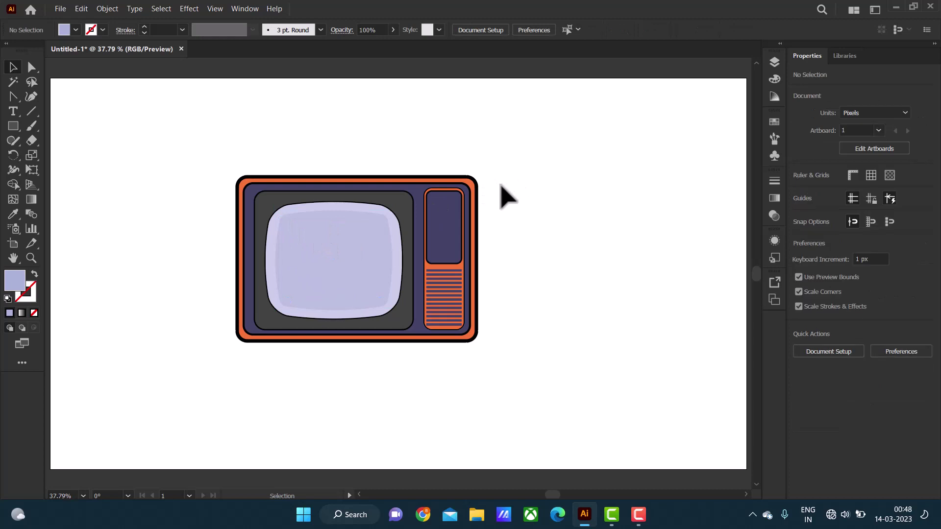
pyautogui.hotkey('ctrl', 'z')
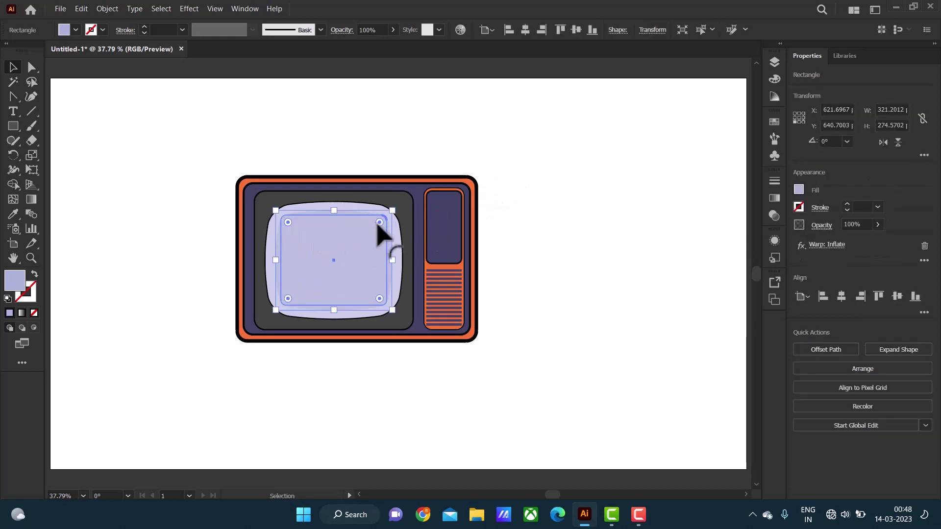
pyautogui.click(492, 196)
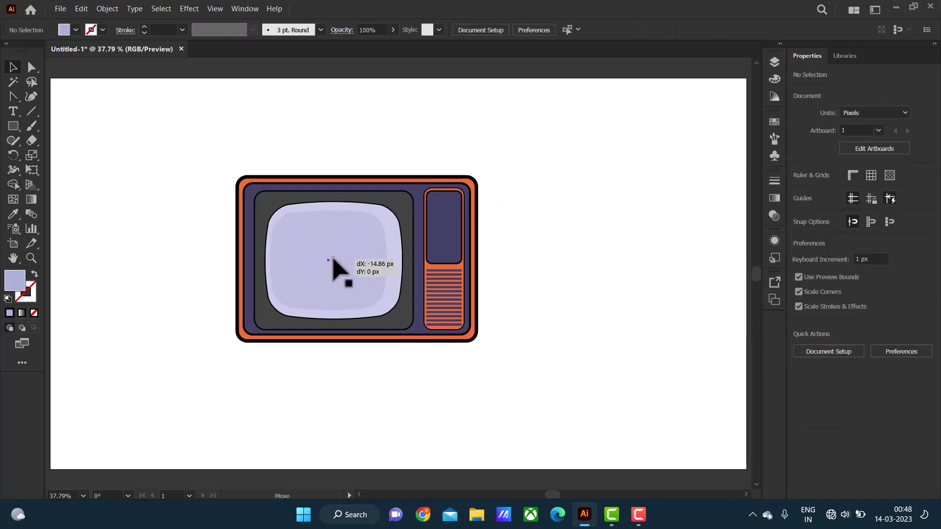
pyautogui.click(347, 267)
pyautogui.moveTo(392, 309); pyautogui.dragTo(398, 315)
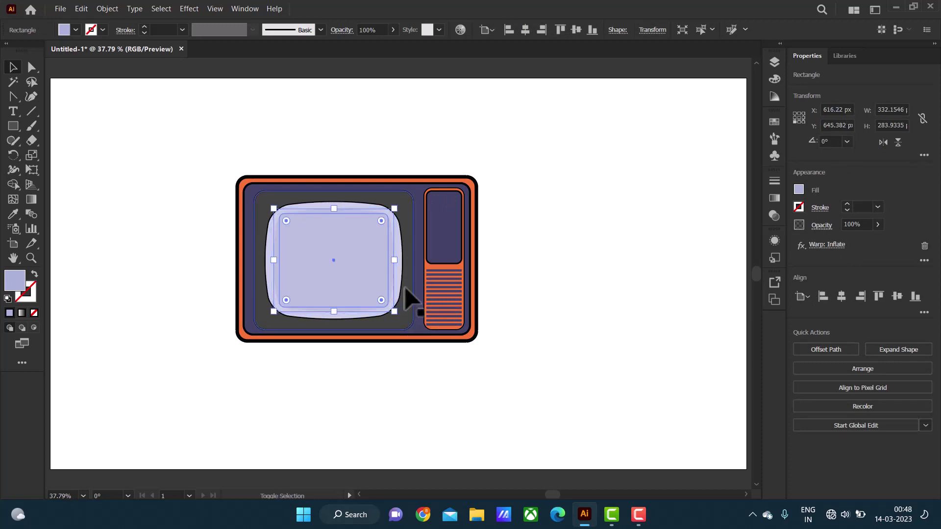
pyautogui.click(542, 185)
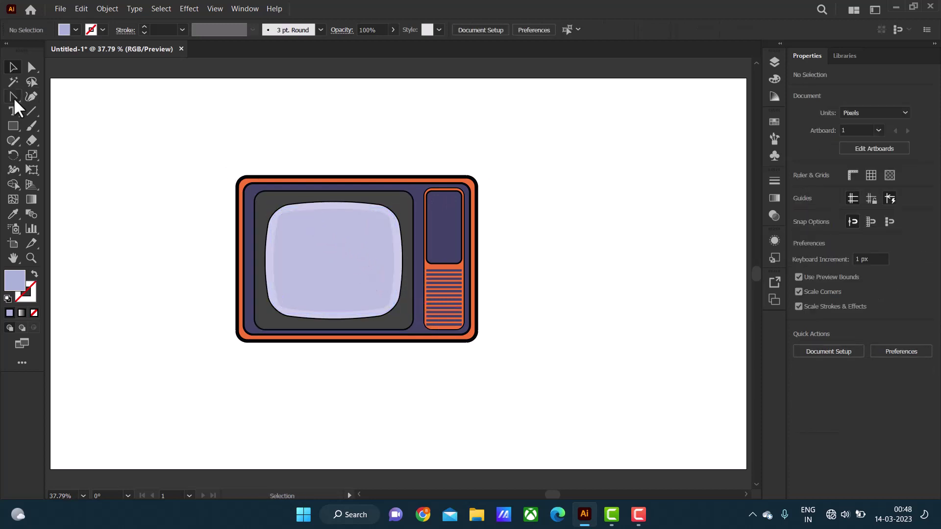
# Select the inner panel's anchor points with the Direct Selection and anchor-conversion tools.
pyautogui.click(13, 98)
pyautogui.click(32, 67)
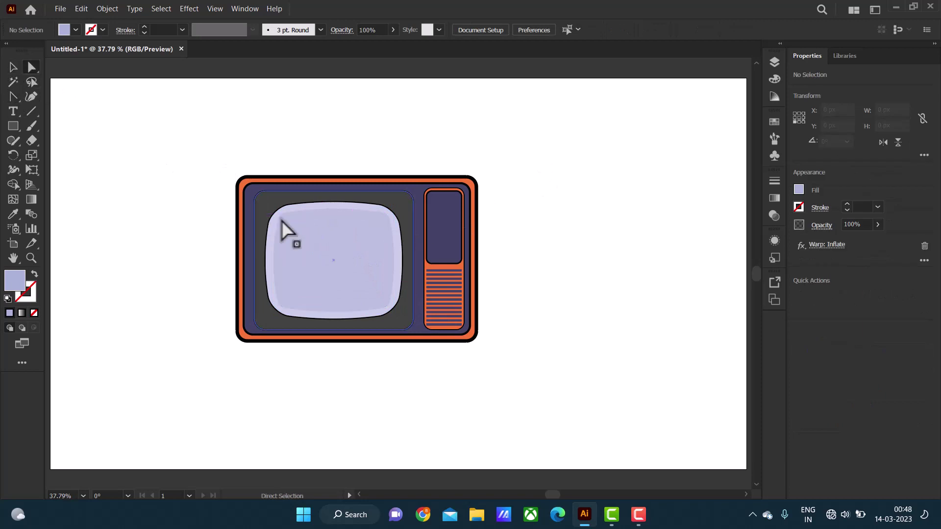
pyautogui.click(289, 231)
pyautogui.click(13, 97)
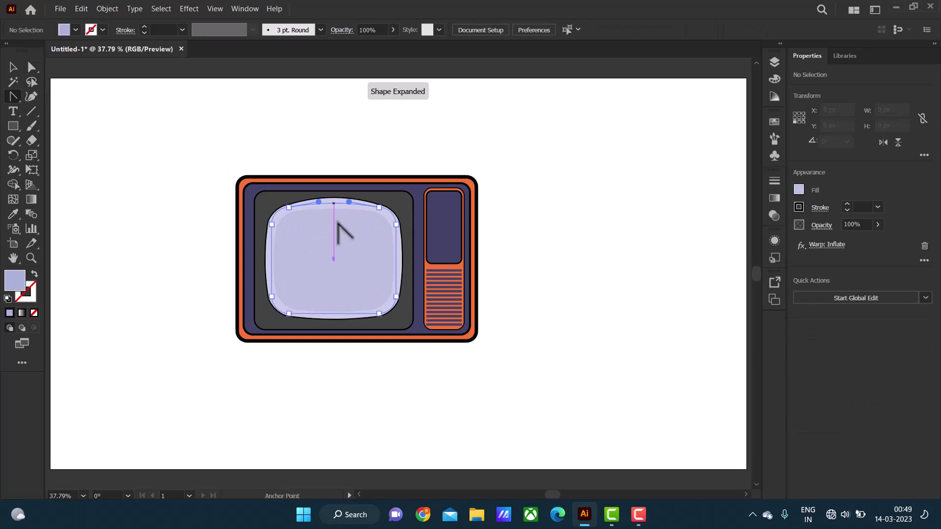
pyautogui.click(338, 228)
# Try reapplying the warp to the inner panel, then cancel and exit isolation mode.
pyautogui.click(13, 66)
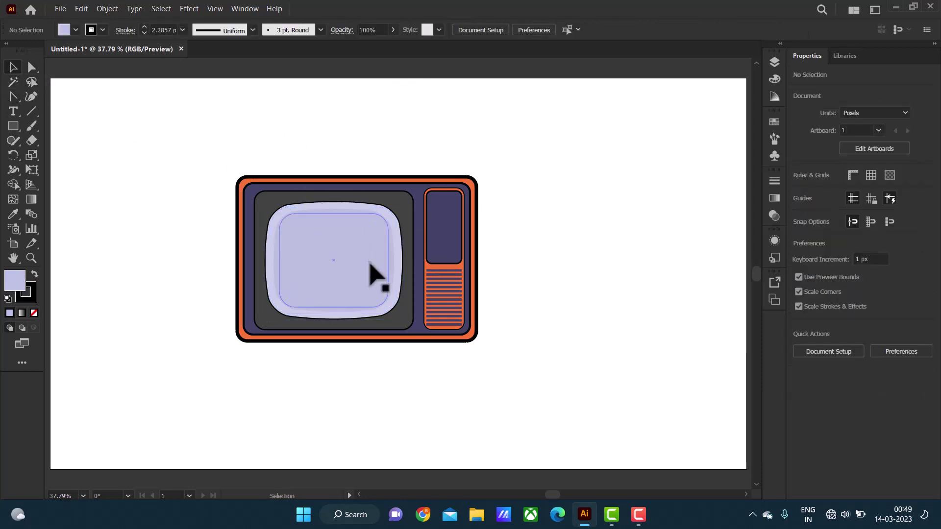
pyautogui.click(374, 273)
pyautogui.click(189, 8)
pyautogui.click(241, 22)
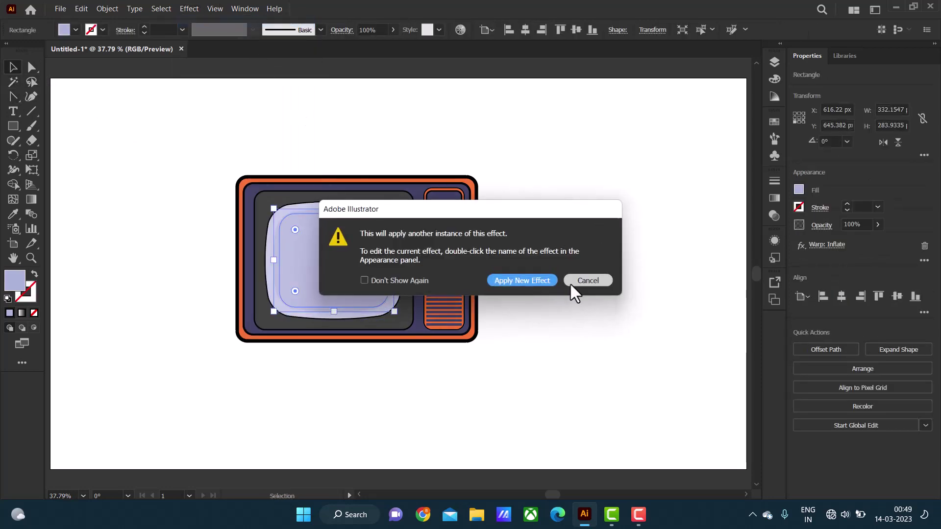
pyautogui.click(571, 282)
pyautogui.doubleClick(355, 262)
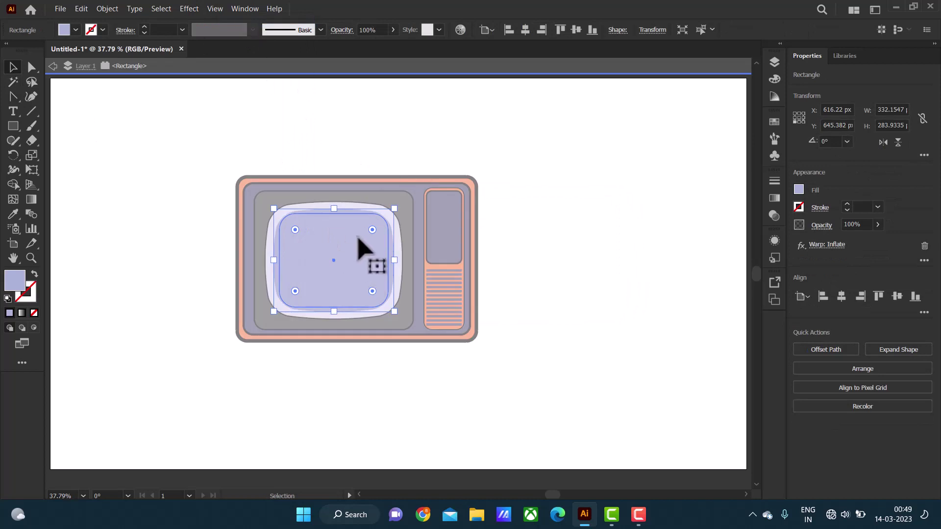
pyautogui.doubleClick(396, 83)
# Raise the inner panel's Inflate bend through the Appearance panel's Warp options.
pyautogui.click(336, 262)
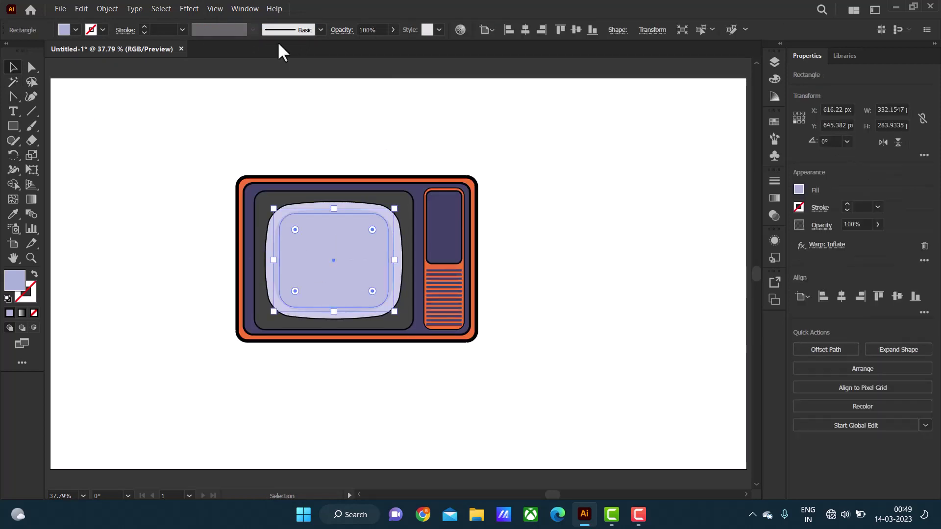
pyautogui.click(244, 8)
pyautogui.click(303, 167)
pyautogui.moveTo(673, 336); pyautogui.dragTo(673, 400)
pyautogui.click(647, 271)
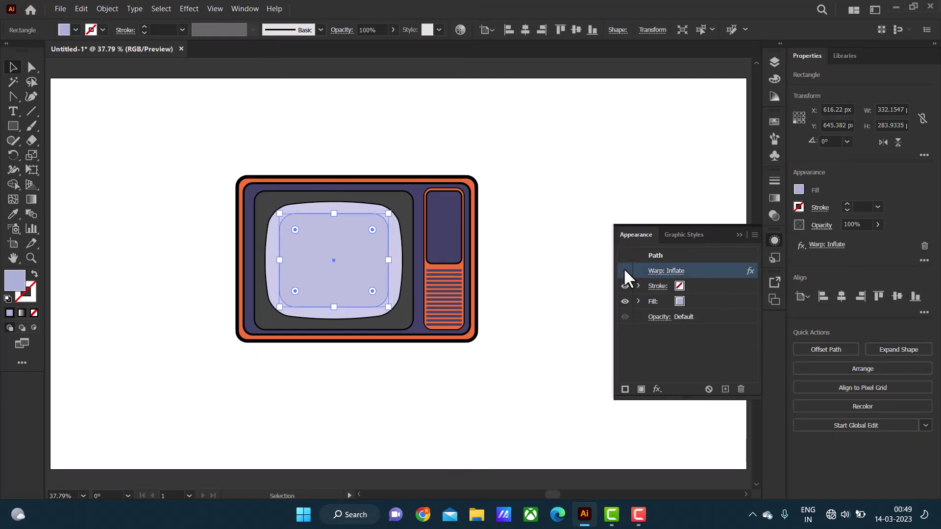
pyautogui.click(750, 271)
pyautogui.moveTo(646, 198); pyautogui.dragTo(657, 198)
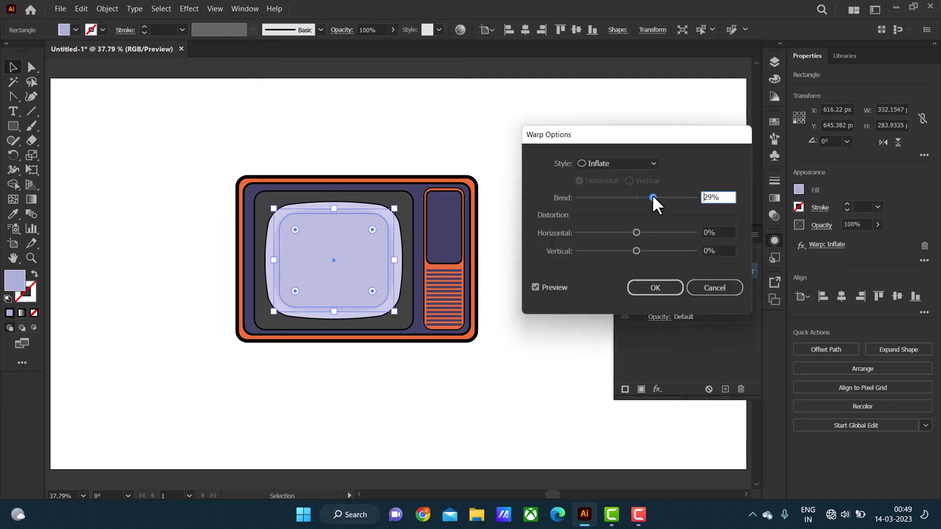
pyautogui.click(646, 288)
pyautogui.click(549, 240)
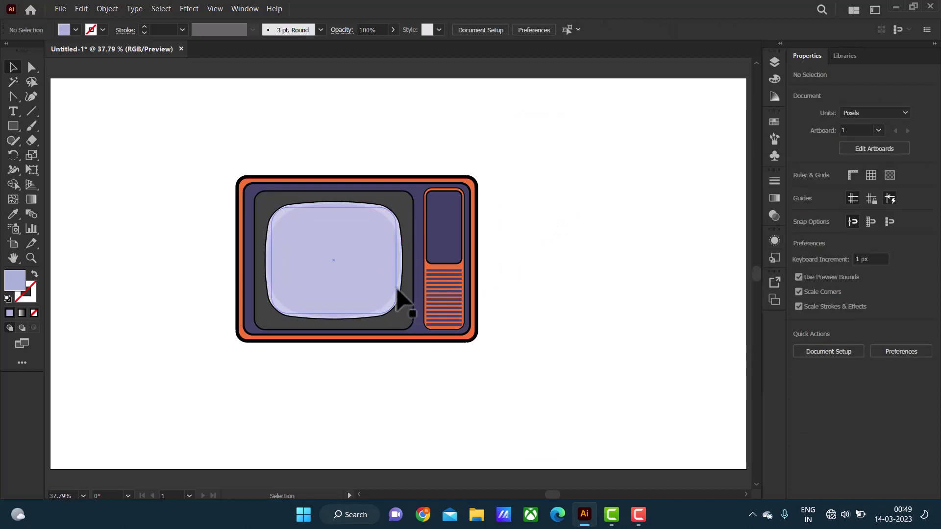
# Draw an ellipse beside the TV and overlap it with the rounded shape.
pyautogui.moveTo(399, 299)
pyautogui.mouseDown()
pyautogui.moveTo(657, 277)
pyautogui.moveTo(629, 263)
pyautogui.moveTo(630, 326)
pyautogui.mouseUp()
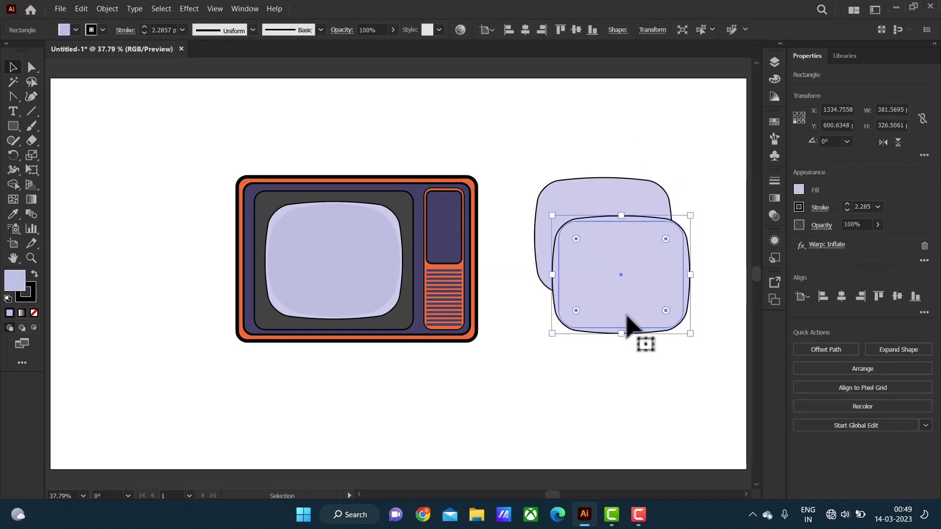
pyautogui.press('Delete')
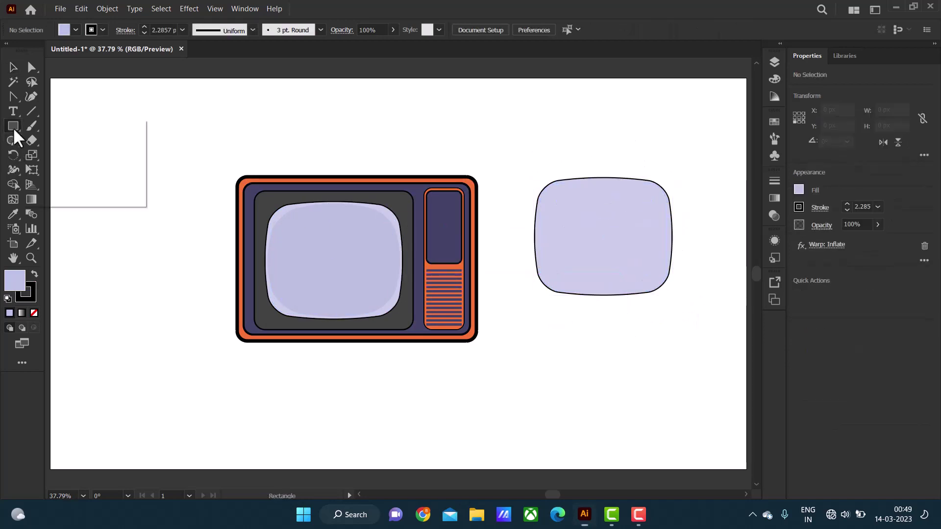
pyautogui.moveTo(13, 126); pyautogui.dragTo(73, 155)
pyautogui.moveTo(547, 310); pyautogui.dragTo(727, 454)
pyautogui.press('v')
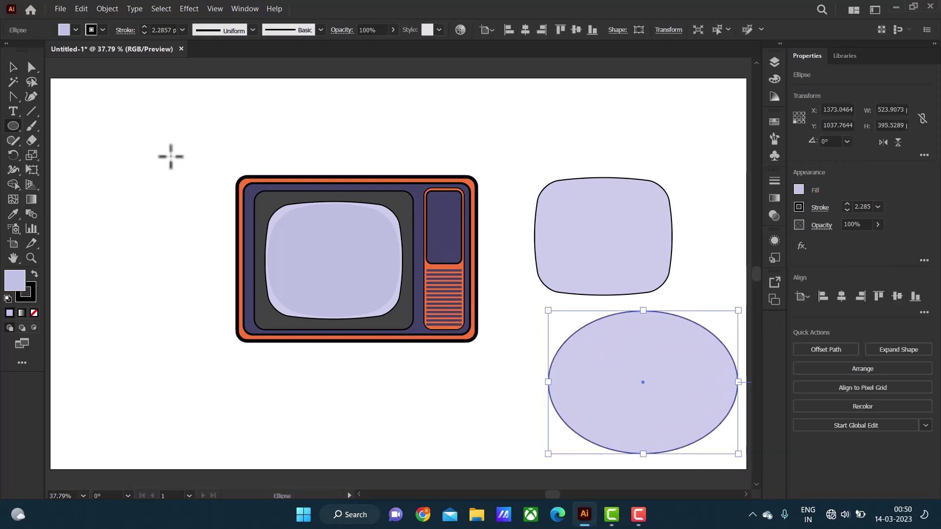
pyautogui.moveTo(643, 414)
pyautogui.mouseDown()
pyautogui.moveTo(632, 313)
pyautogui.moveTo(629, 326)
pyautogui.mouseUp()
# Trim the rounded shape and ellipse with Shape Builder into a highlight shape.
pyautogui.keyDown('shift'); pyautogui.click(578, 203); pyautogui.keyUp('shift')
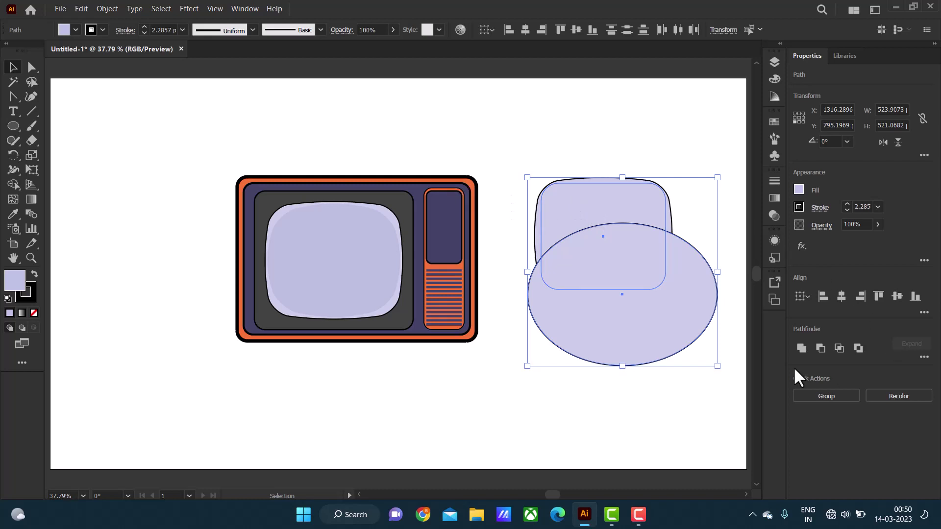
pyautogui.click(12, 185)
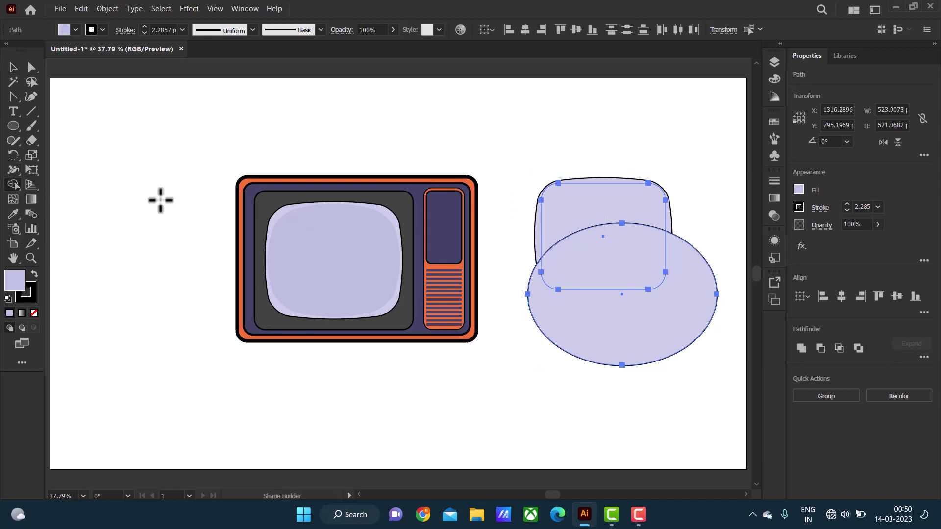
pyautogui.keyDown('alt'); pyautogui.click(590, 201); pyautogui.keyUp('alt')
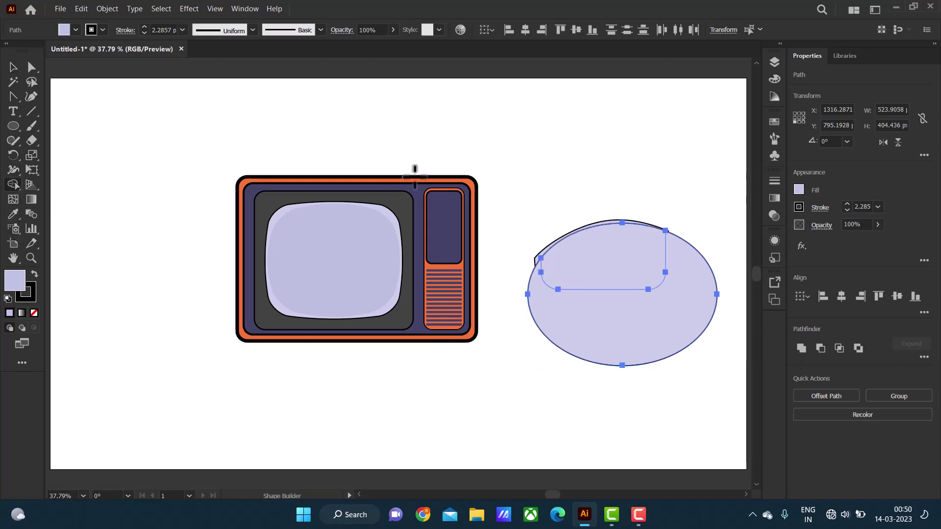
pyautogui.keyDown('alt'); pyautogui.click(612, 330); pyautogui.keyUp('alt')
# Remove the highlight's outline, test a copy on the screen, then select both trial shapes.
pyautogui.press('v')
pyautogui.click(505, 245)
pyautogui.click(623, 269)
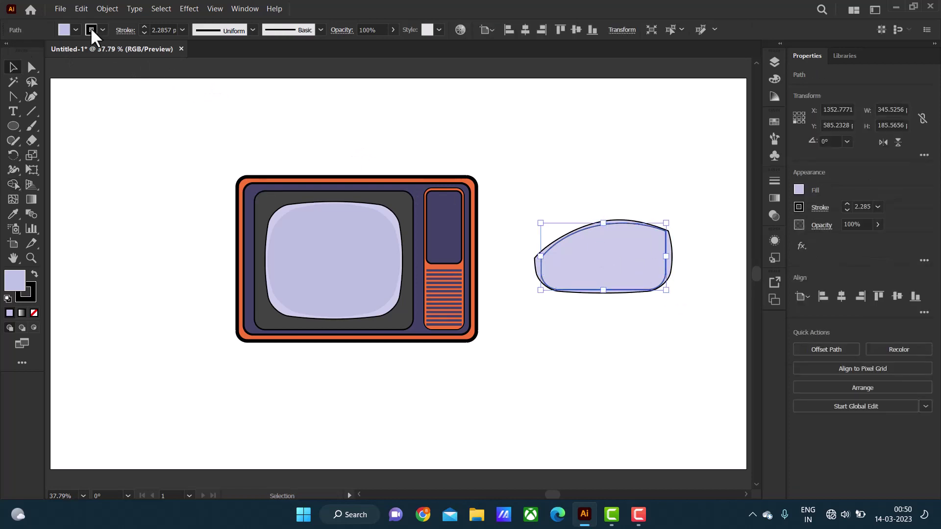
pyautogui.click(91, 30)
pyautogui.click(16, 61)
pyautogui.click(620, 207)
pyautogui.moveTo(612, 275)
pyautogui.mouseDown()
pyautogui.moveTo(606, 186)
pyautogui.moveTo(350, 301)
pyautogui.moveTo(333, 289)
pyautogui.moveTo(478, 273)
pyautogui.moveTo(599, 241)
pyautogui.moveTo(334, 283)
pyautogui.moveTo(612, 274)
pyautogui.mouseUp()
pyautogui.moveTo(588, 126); pyautogui.dragTo(630, 285)
# Delete the trial shapes and place a copy of the TV screen shape beside the TV.
pyautogui.press('Delete')
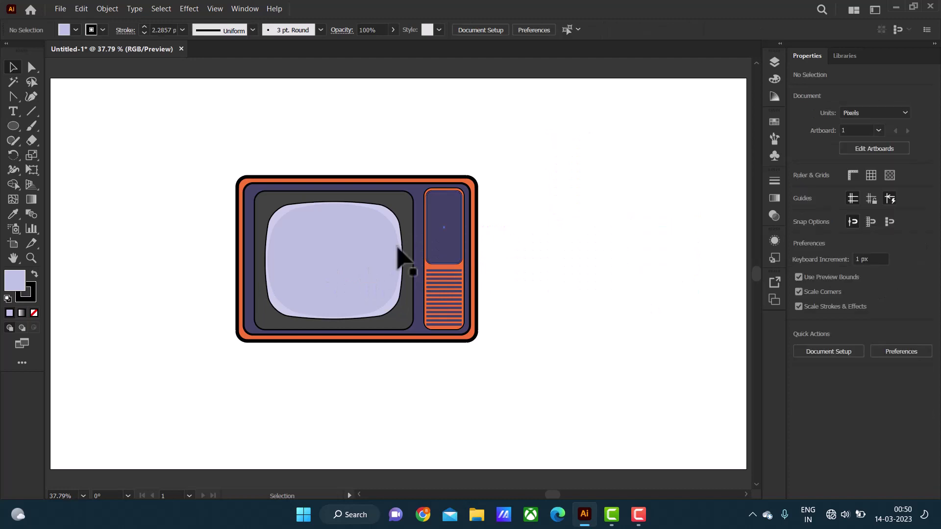
pyautogui.moveTo(399, 230)
pyautogui.mouseDown()
pyautogui.moveTo(446, 204)
pyautogui.moveTo(444, 220)
pyautogui.moveTo(403, 238)
pyautogui.moveTo(627, 213)
pyautogui.moveTo(643, 240)
pyautogui.mouseUp()
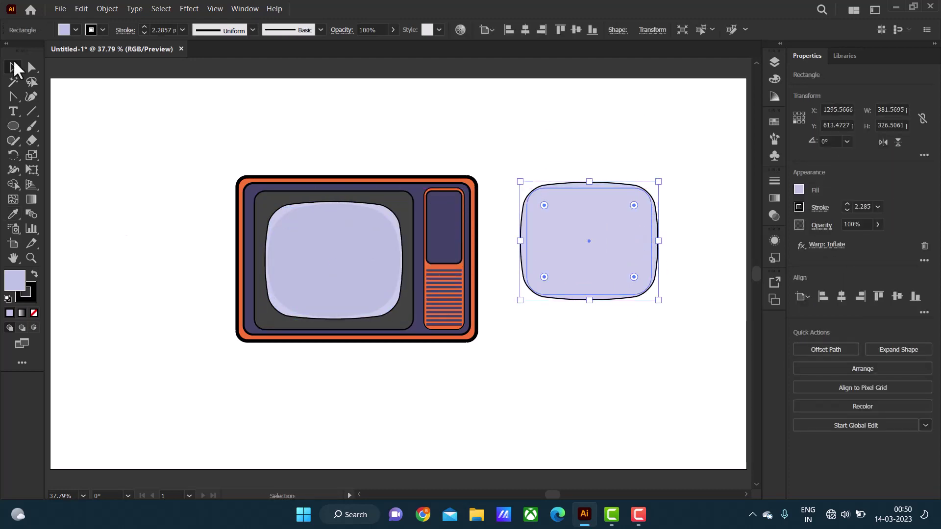
pyautogui.click(102, 30)
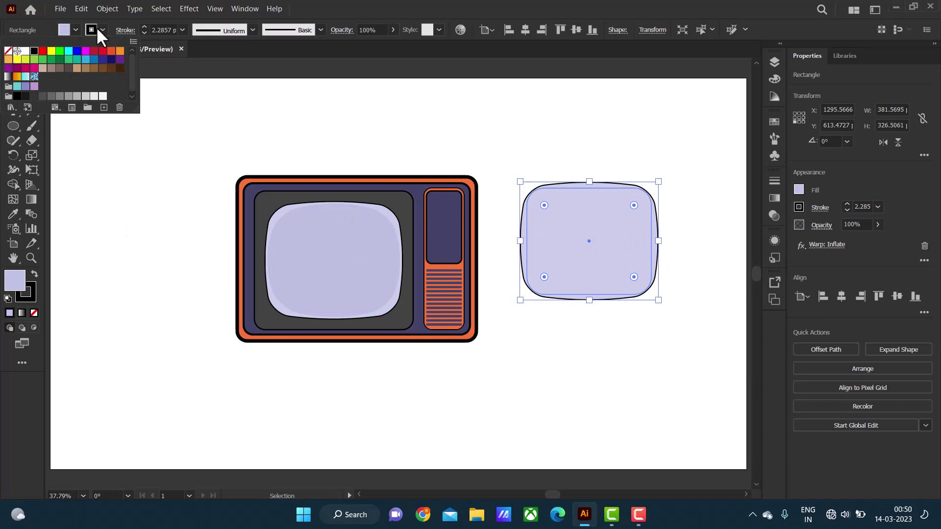
pyautogui.click(405, 130)
pyautogui.click(490, 186)
pyautogui.click(596, 256)
# Expand the copy's warp appearance and make it solid black with no outline.
pyautogui.click(107, 8)
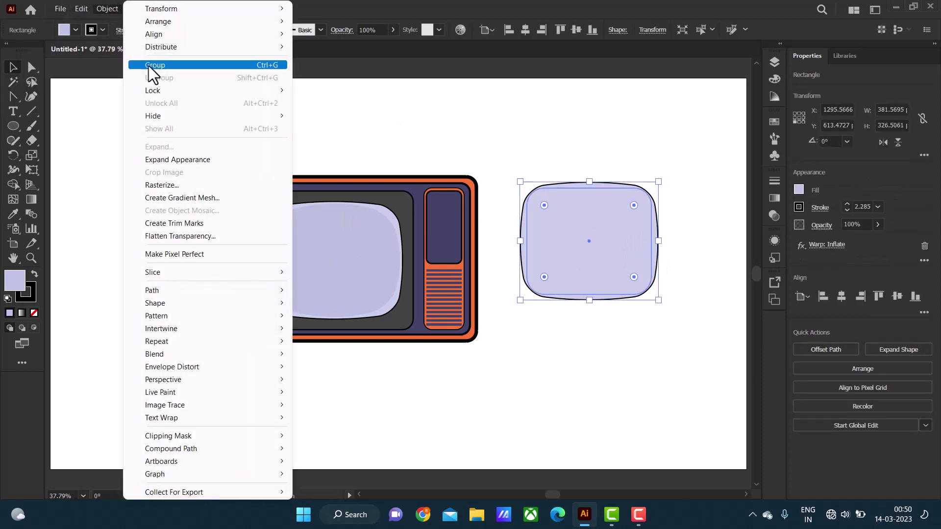
pyautogui.click(161, 159)
pyautogui.press('/')
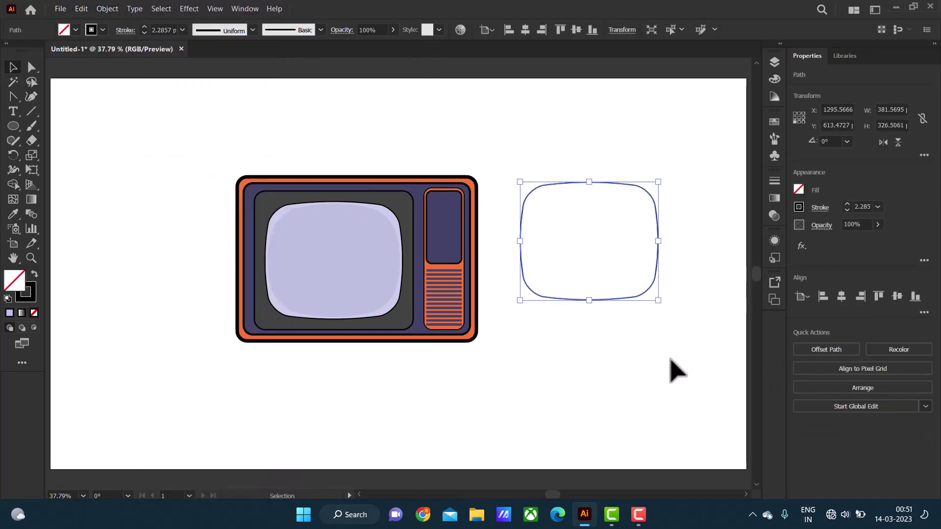
pyautogui.click(671, 365)
pyautogui.click(607, 299)
pyautogui.hotkey('shift', 'x')
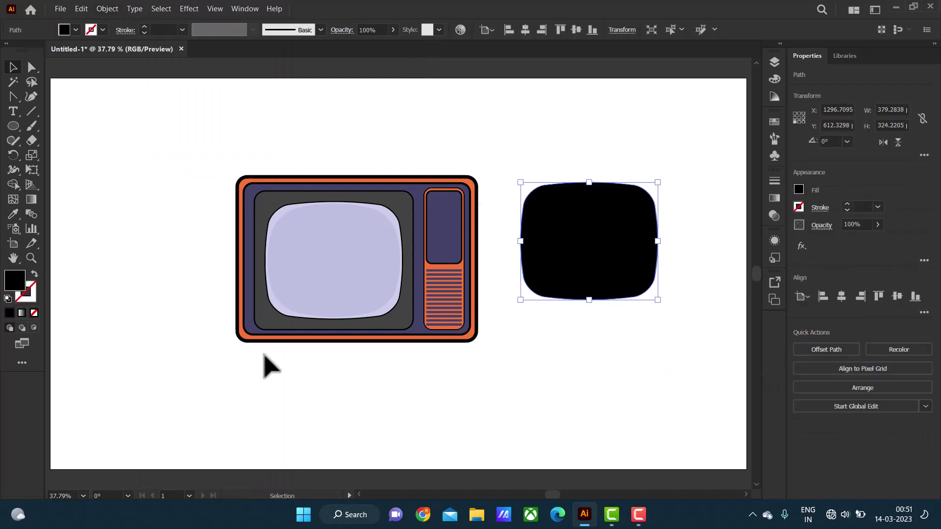
pyautogui.click(265, 355)
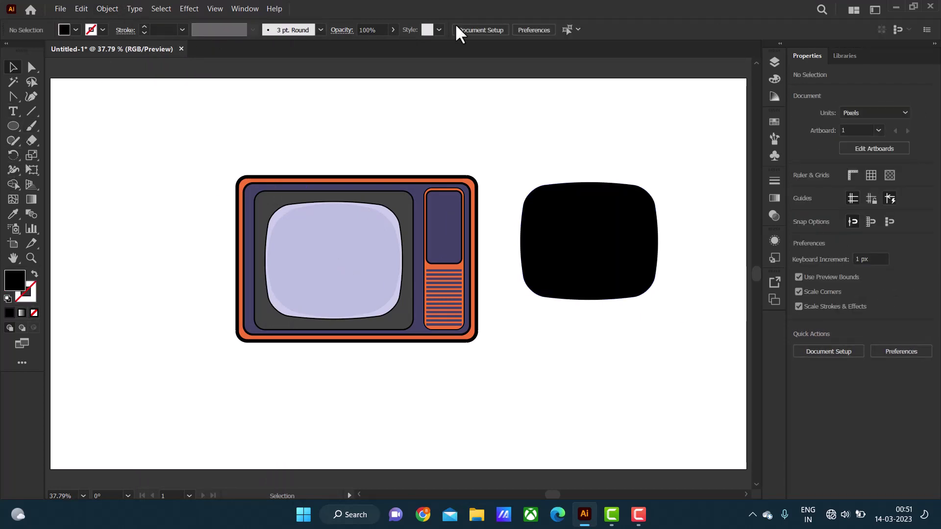
# Lower the black shape's opacity to 65%.
pyautogui.click(635, 250)
pyautogui.moveTo(393, 30); pyautogui.dragTo(372, 43)
pyautogui.click(450, 151)
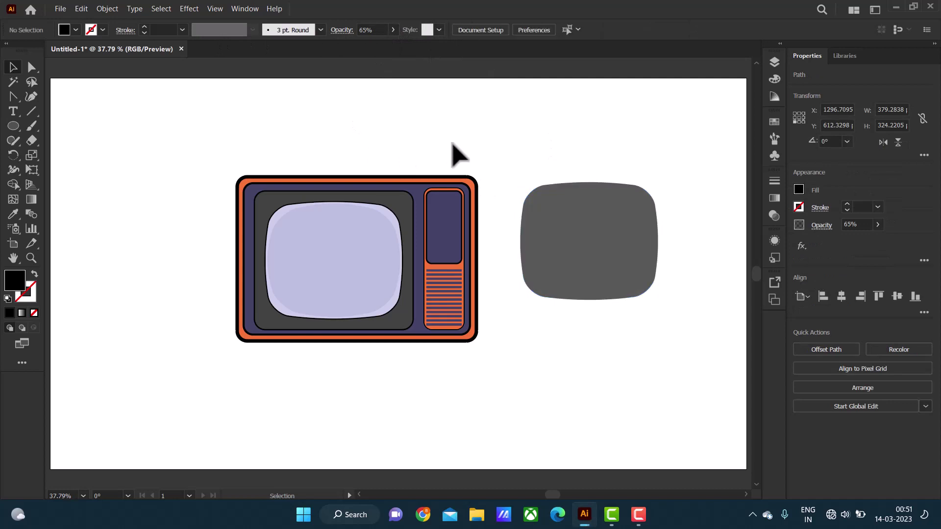
# Trim the grey shape with a large overlapping ellipse into a curved highlight using Shape Builder.
pyautogui.click(13, 126)
pyautogui.moveTo(499, 235); pyautogui.dragTo(717, 399)
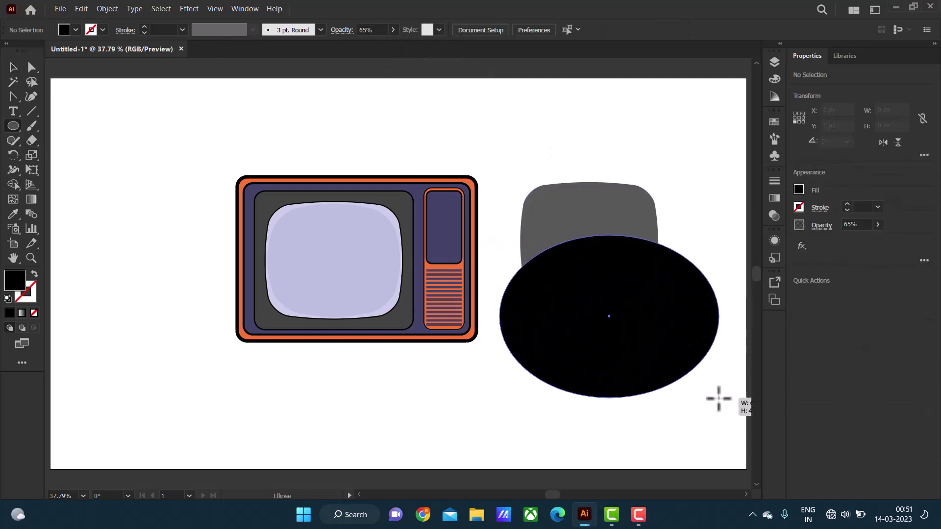
pyautogui.click(13, 67)
pyautogui.moveTo(574, 315); pyautogui.dragTo(581, 289)
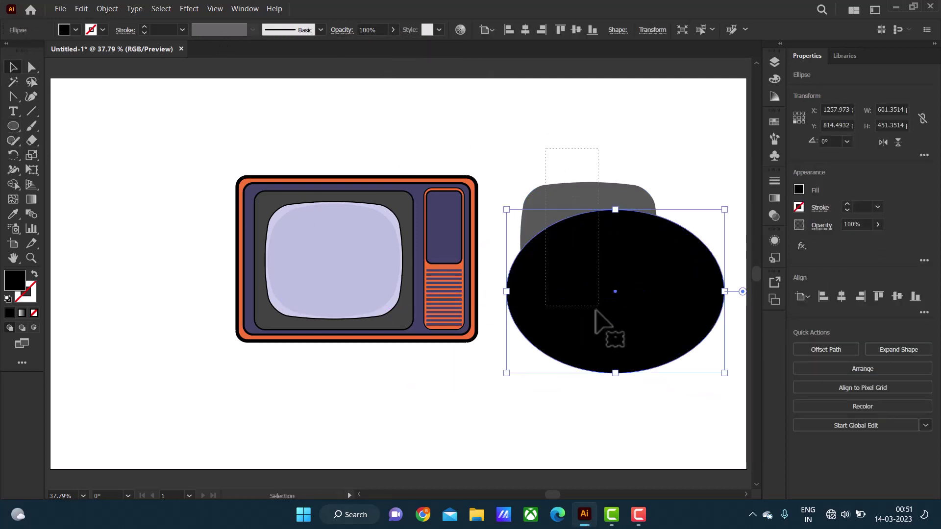
pyautogui.keyDown('shift'); pyautogui.click(597, 307); pyautogui.keyUp('shift')
pyautogui.click(14, 184)
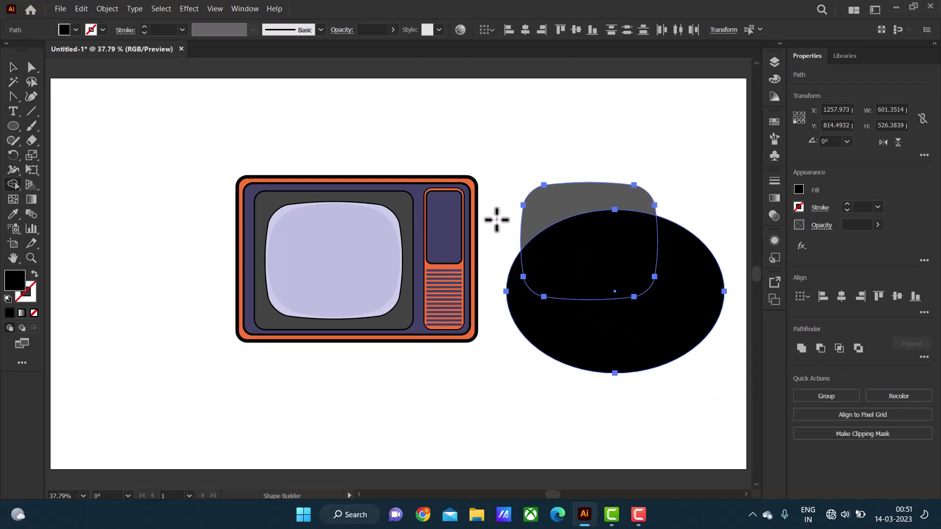
pyautogui.keyDown('alt'); pyautogui.click(587, 338); pyautogui.keyUp('alt')
pyautogui.keyDown('alt'); pyautogui.click(587, 196); pyautogui.keyUp('alt')
pyautogui.press('v')
pyautogui.click(157, 155)
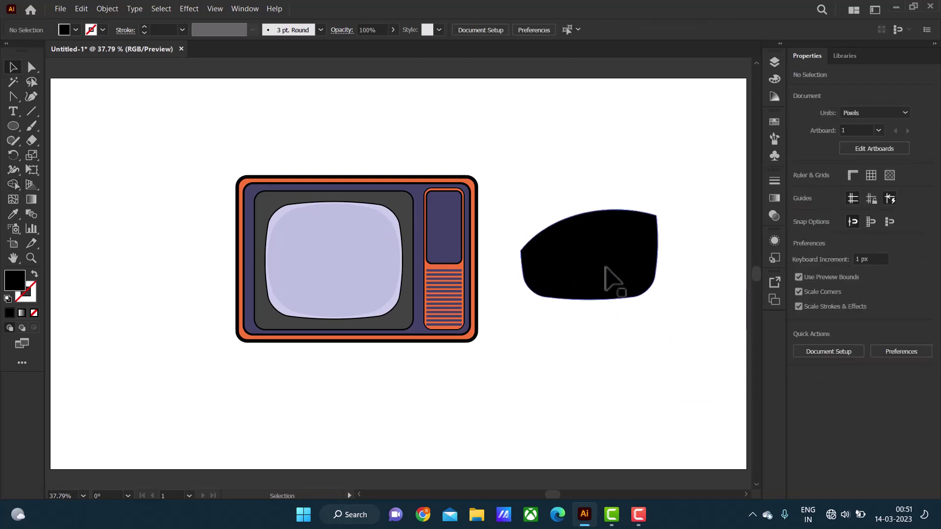
# Place the black highlight shape on the TV screen at 25% opacity.
pyautogui.moveTo(608, 269); pyautogui.dragTo(353, 289)
pyautogui.hotkey('ctrl', 'z')
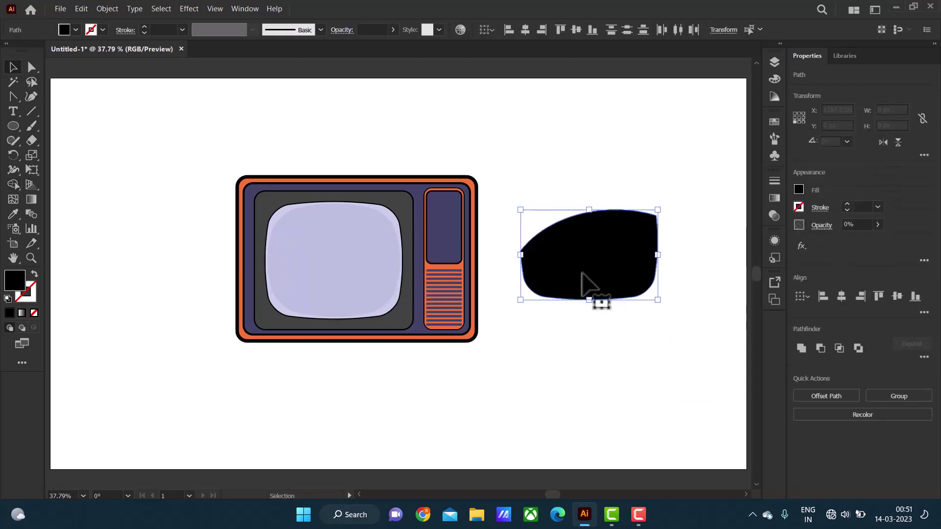
pyautogui.moveTo(588, 283); pyautogui.dragTo(347, 304)
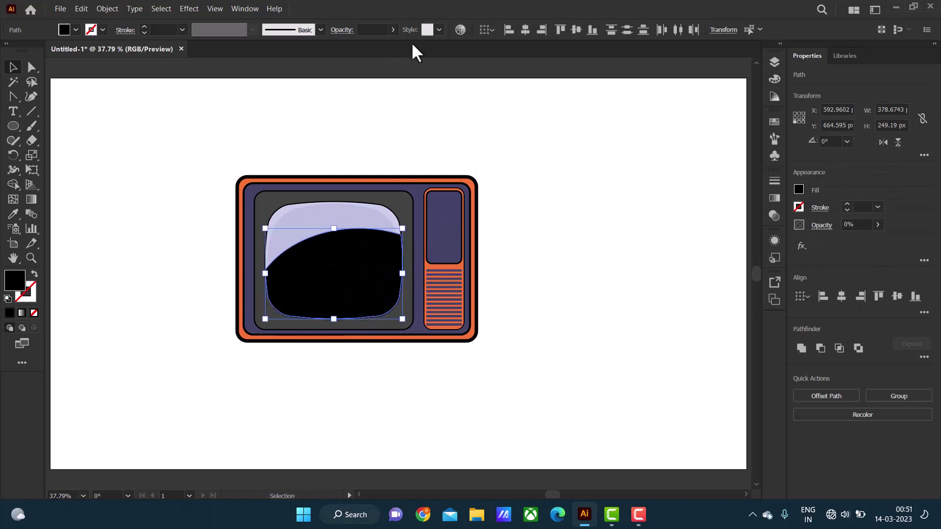
pyautogui.click(446, 122)
pyautogui.click(378, 289)
pyautogui.click(392, 29)
pyautogui.moveTo(344, 44); pyautogui.dragTo(358, 61)
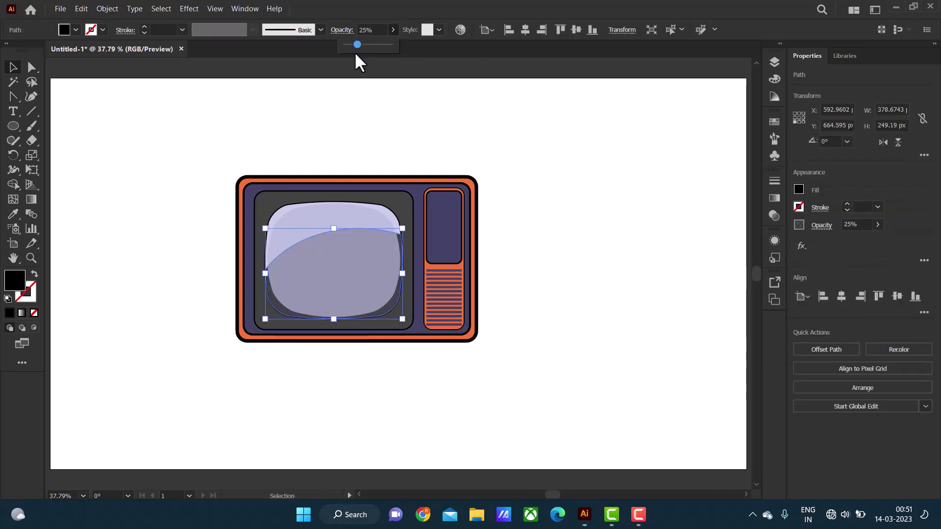
pyautogui.click(395, 147)
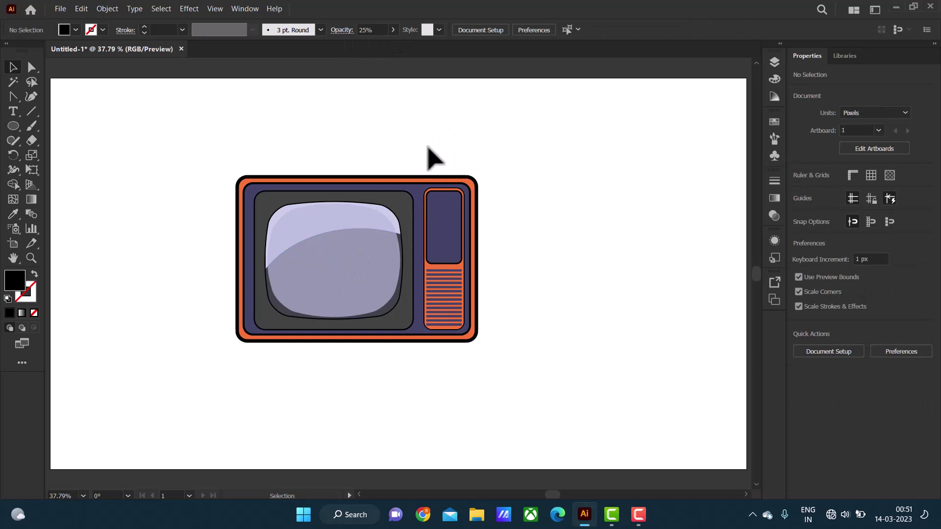
# Reduce the screen highlight to 19% opacity and give it a grey fill.
pyautogui.click(276, 306)
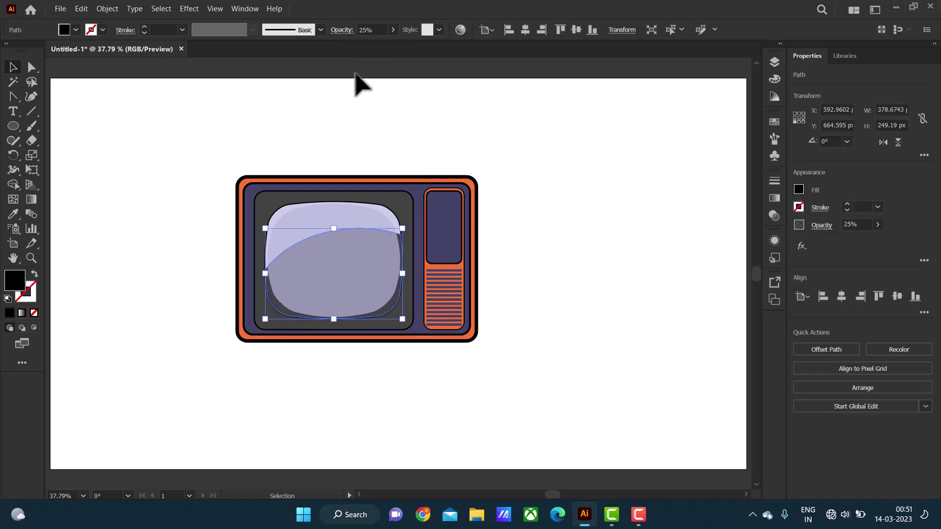
pyautogui.moveTo(357, 45)
pyautogui.mouseDown()
pyautogui.moveTo(345, 49)
pyautogui.moveTo(354, 43)
pyautogui.mouseUp()
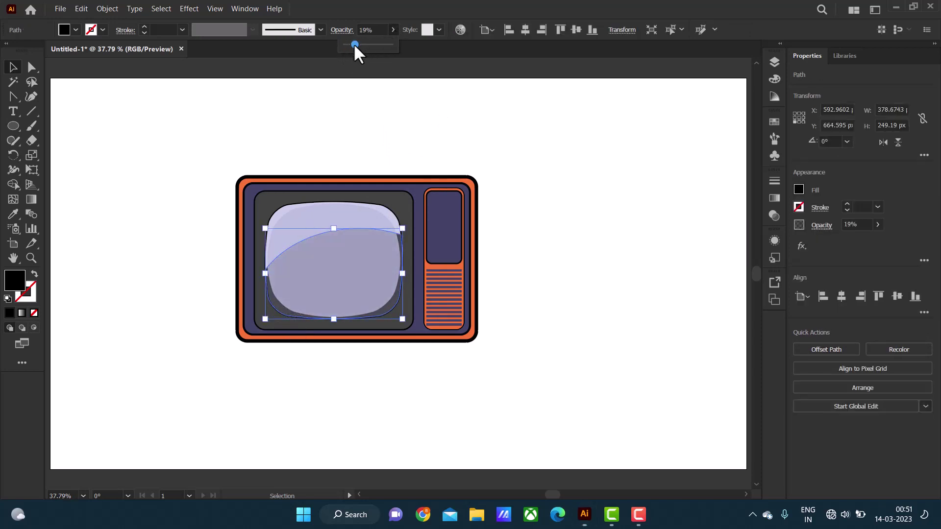
pyautogui.click(370, 150)
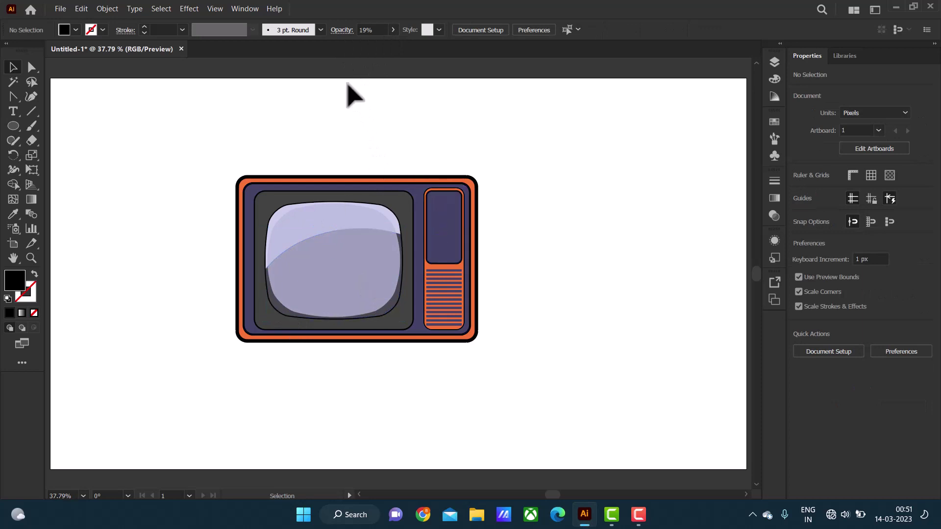
pyautogui.click(76, 30)
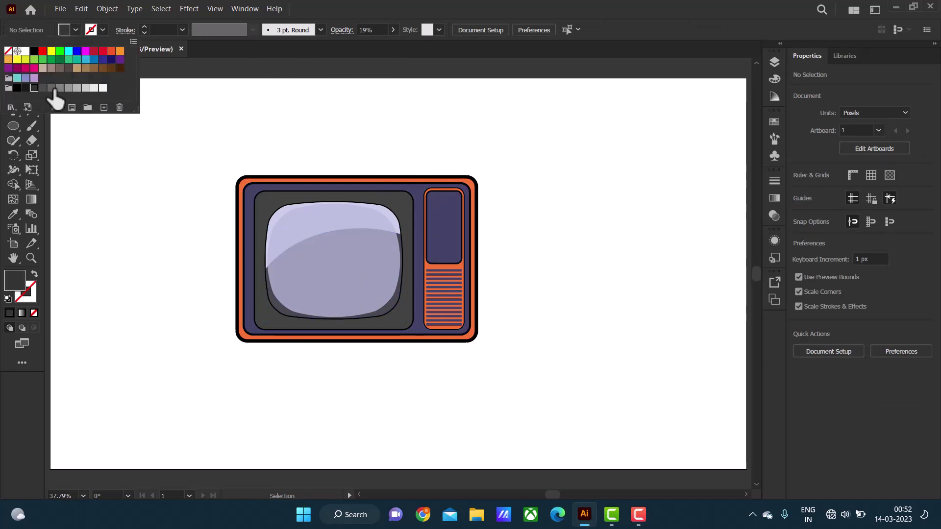
pyautogui.click(342, 245)
pyautogui.click(76, 30)
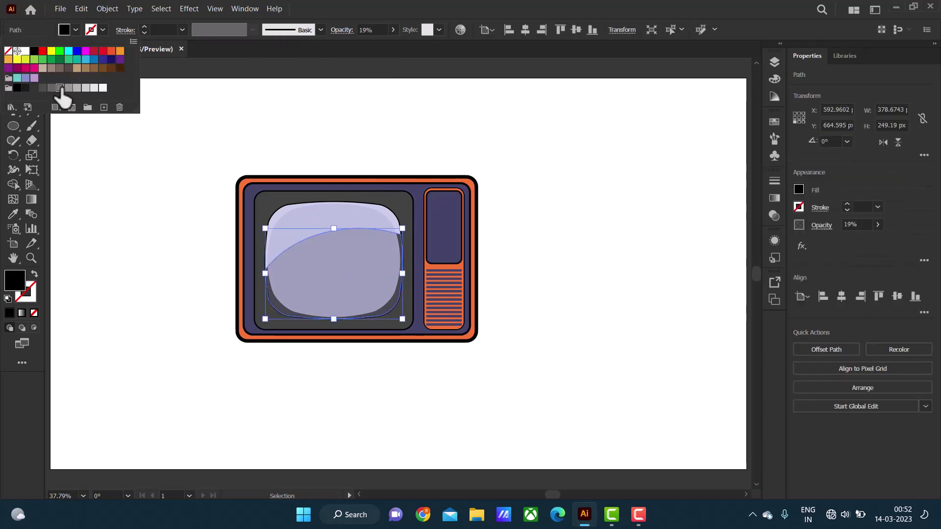
pyautogui.click(60, 88)
pyautogui.click(219, 122)
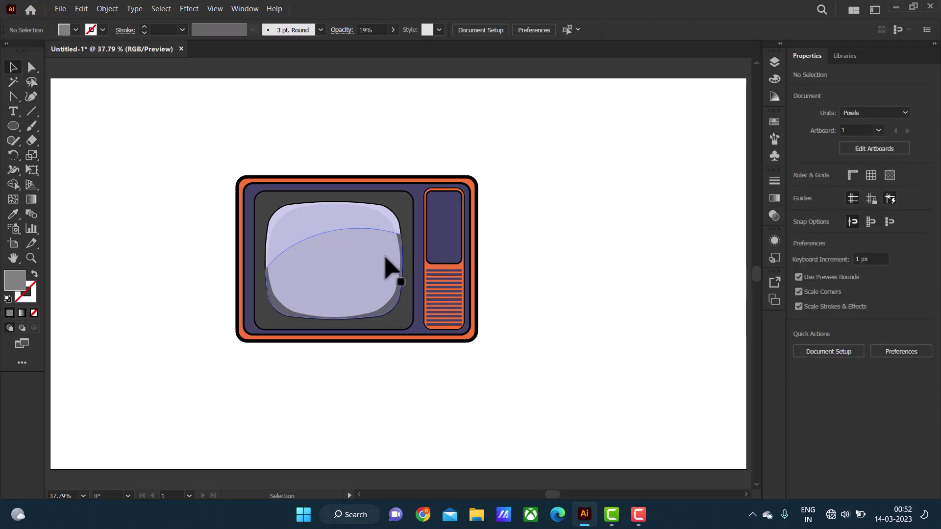
# Move the spare grey shapes off the TV and the faint highlight back onto the screen.
pyautogui.moveTo(378, 277); pyautogui.dragTo(216, 256)
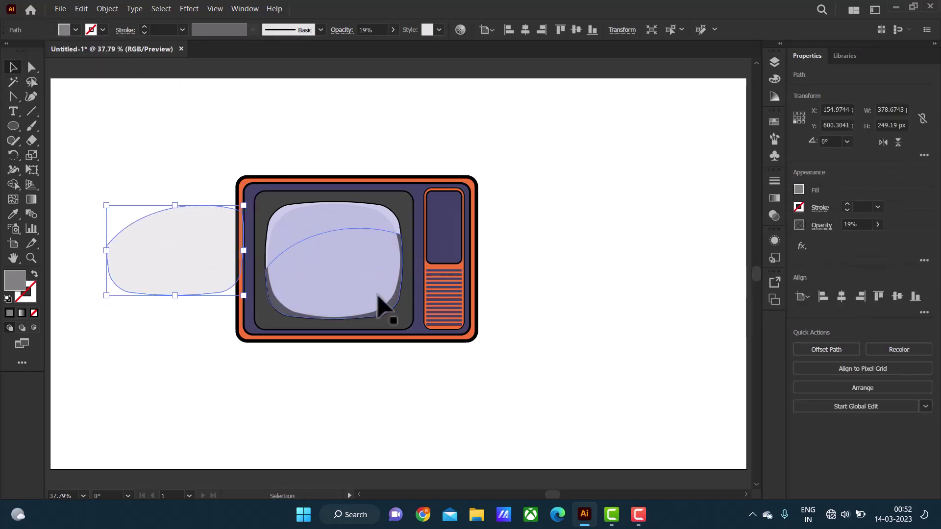
pyautogui.moveTo(360, 287); pyautogui.dragTo(526, 265)
pyautogui.click(390, 283)
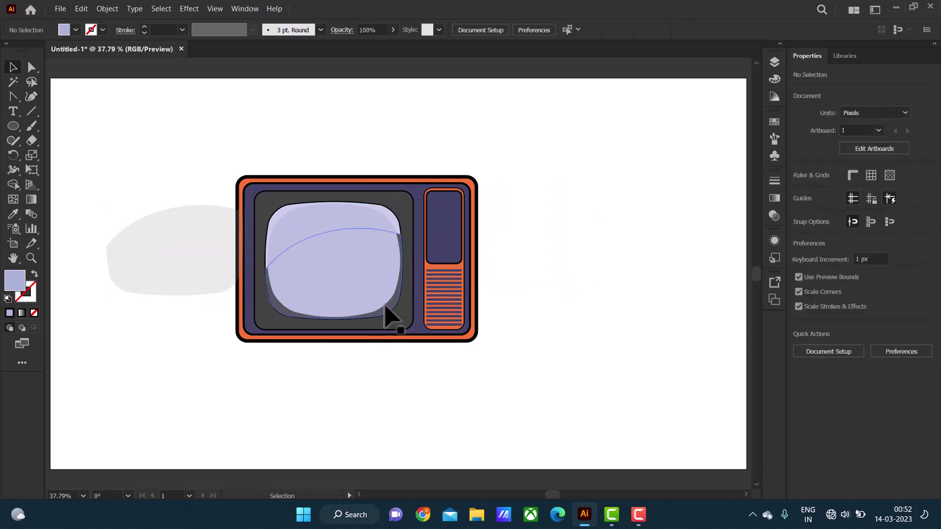
pyautogui.moveTo(393, 297); pyautogui.dragTo(547, 291)
pyautogui.hotkey('ctrl', 'z')
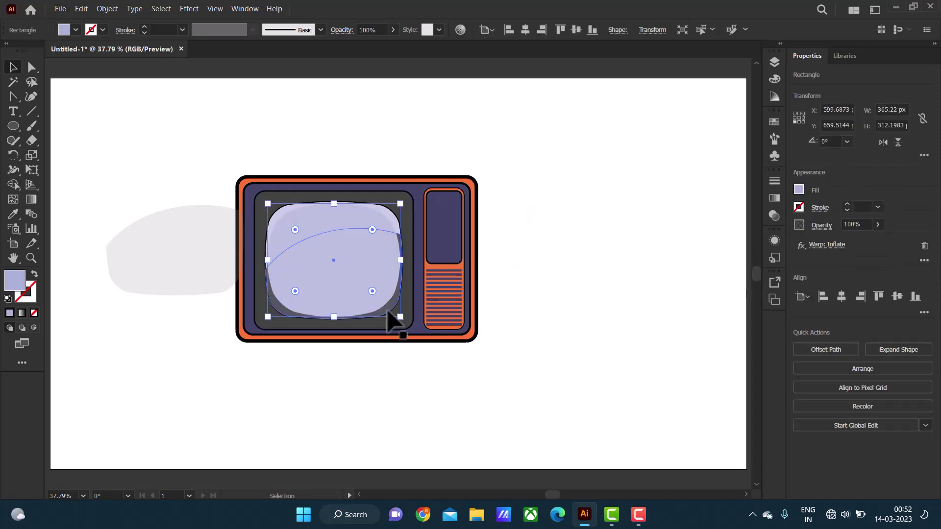
pyautogui.moveTo(394, 324); pyautogui.dragTo(642, 318)
pyautogui.moveTo(118, 257)
pyautogui.mouseDown()
pyautogui.moveTo(342, 302)
pyautogui.moveTo(324, 284)
pyautogui.moveTo(325, 294)
pyautogui.mouseUp()
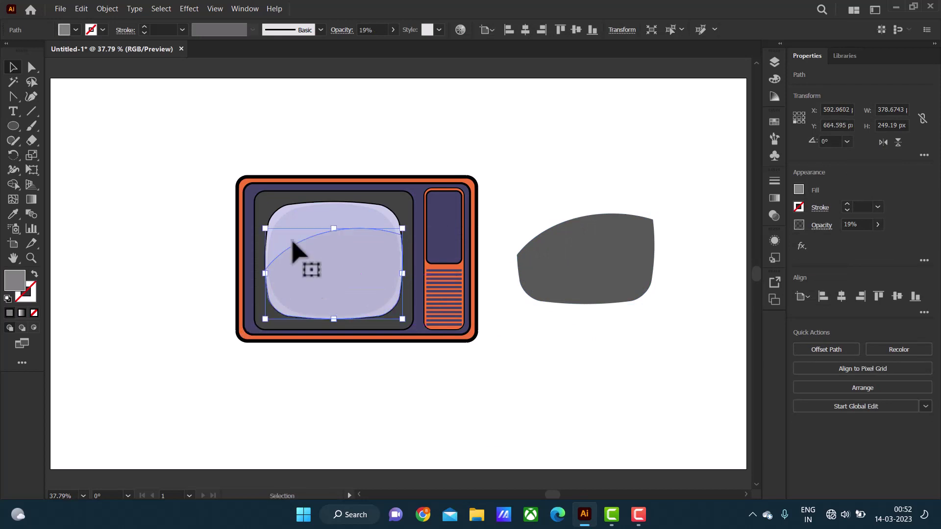
# Set the screen highlight to 36% opacity and delete the spare grey shape.
pyautogui.moveTo(392, 30); pyautogui.dragTo(362, 48)
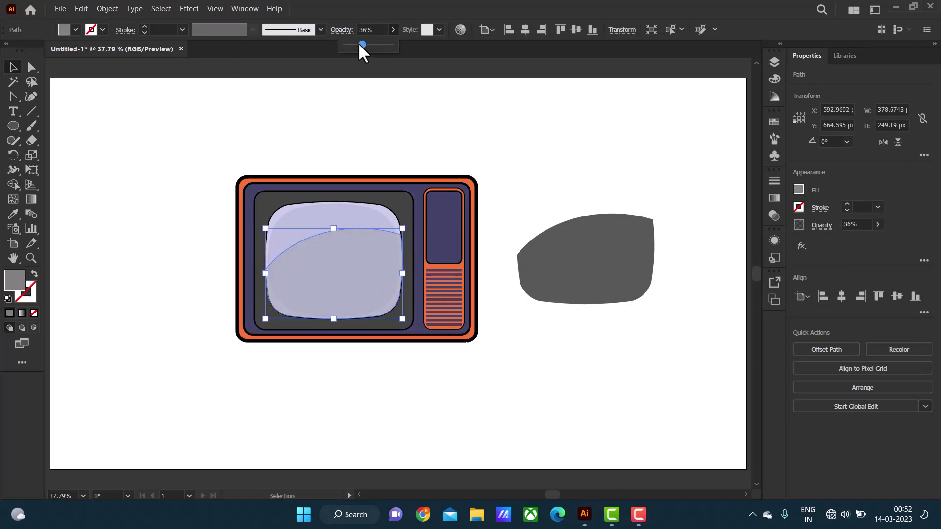
pyautogui.click(395, 166)
pyautogui.moveTo(598, 220); pyautogui.dragTo(615, 304)
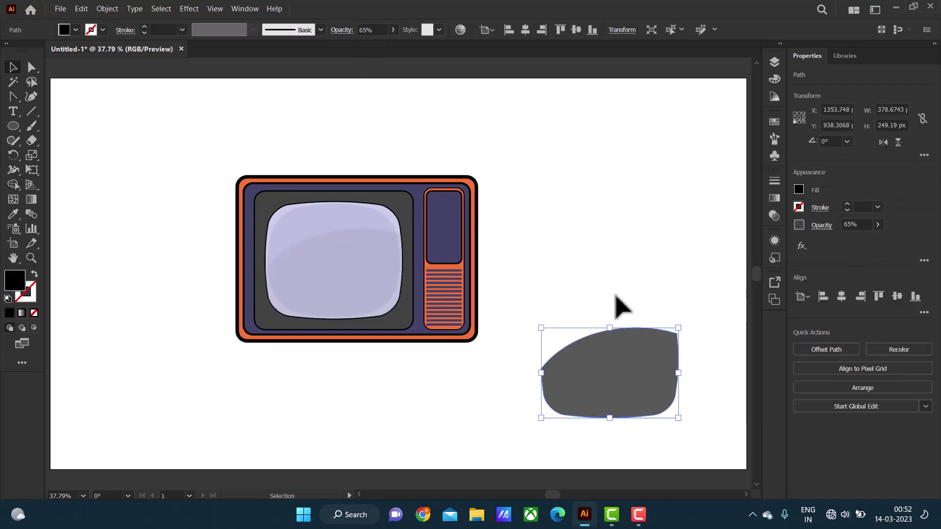
pyautogui.press('Delete')
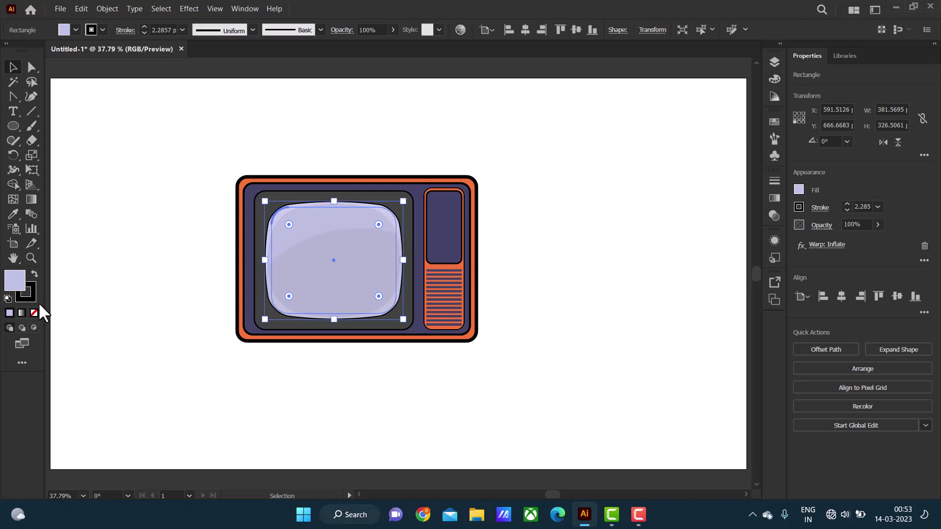
# Change the screen fill to a darker blue-grey shade in the Color Picker.
pyautogui.doubleClick(18, 284)
pyautogui.click(636, 135)
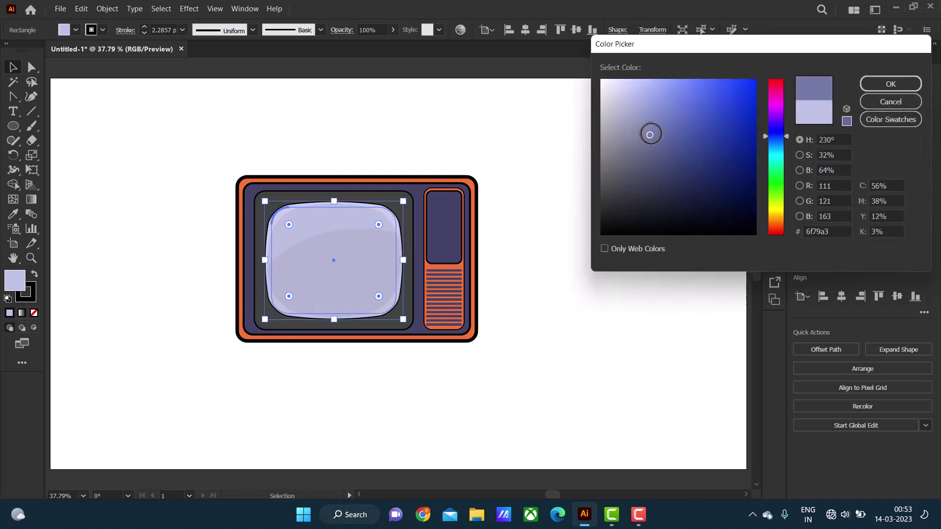
pyautogui.moveTo(643, 118); pyautogui.dragTo(728, 112)
pyautogui.click(890, 84)
pyautogui.click(633, 128)
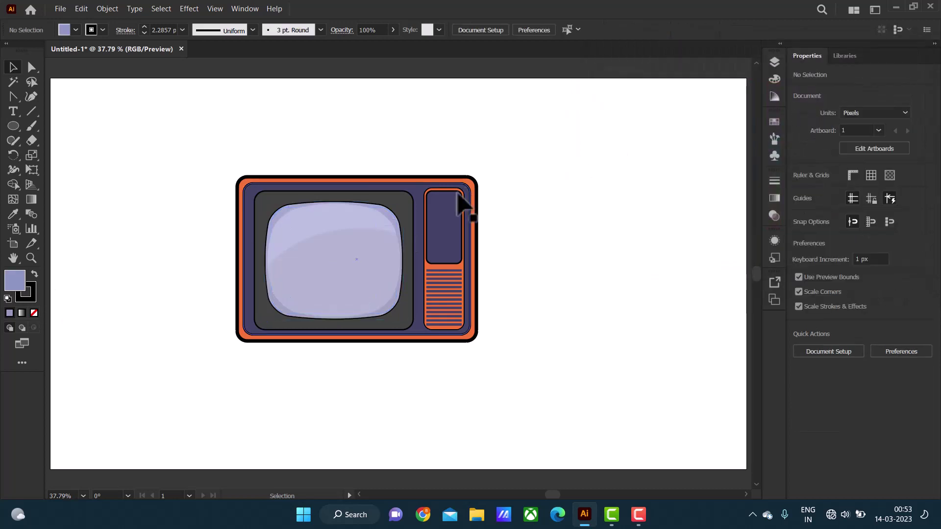
pyautogui.click(290, 241)
# Try a bluer lavender screen fill, then undo the colour change.
pyautogui.doubleClick(18, 284)
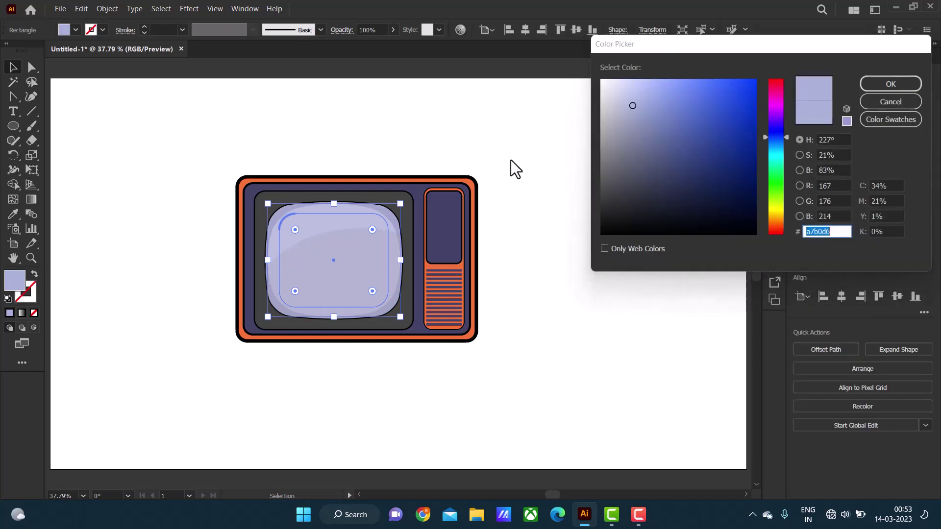
pyautogui.click(658, 109)
pyautogui.click(890, 83)
pyautogui.click(568, 184)
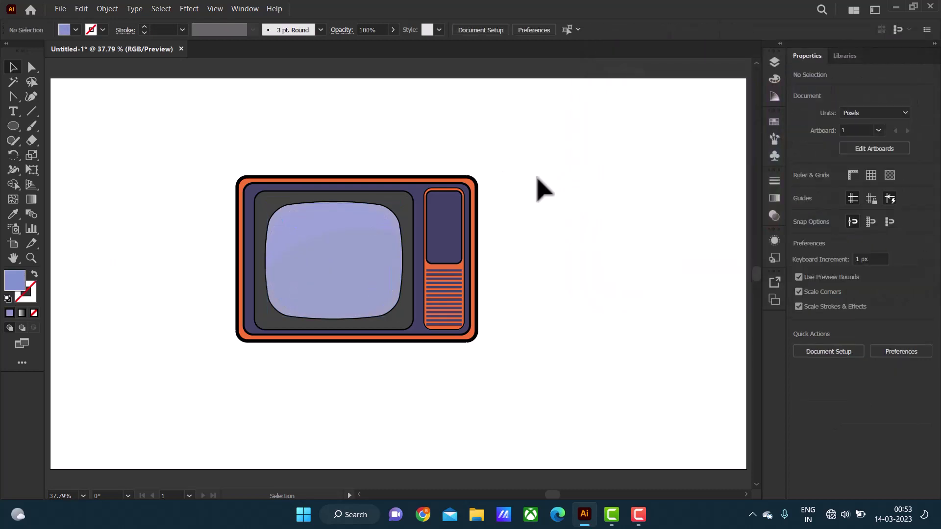
pyautogui.click(82, 9)
pyautogui.click(95, 24)
pyautogui.click(456, 133)
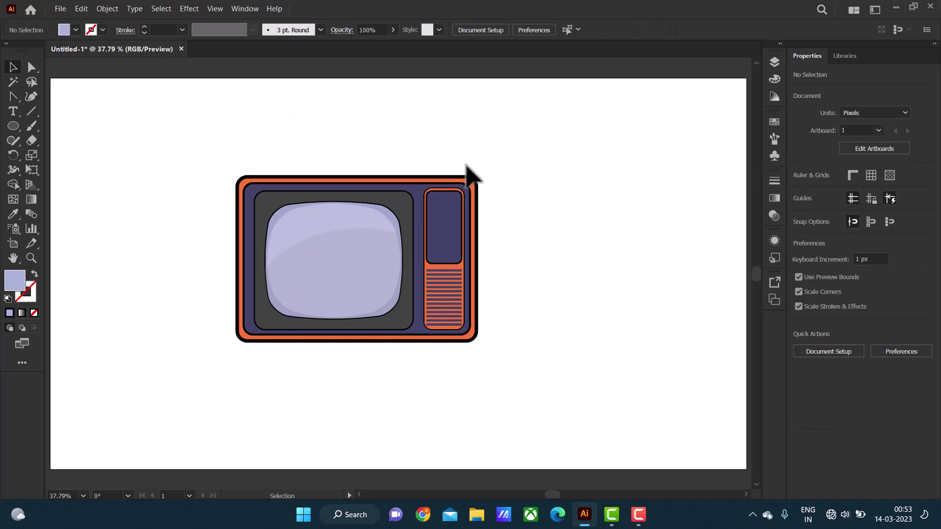
# Ungroup the TV artwork with Object > Ungroup.
pyautogui.click(430, 273)
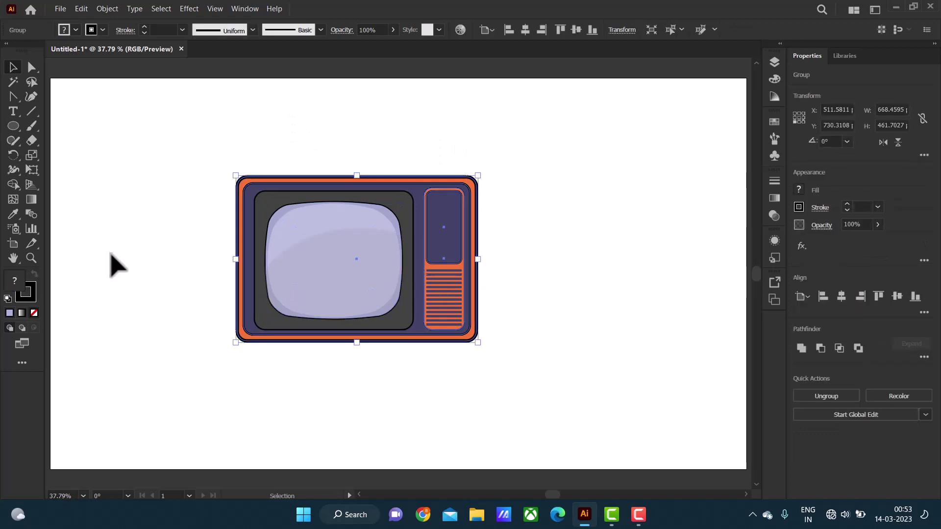
pyautogui.click(487, 153)
pyautogui.hotkey('ctrl', 'z')
pyautogui.click(107, 8)
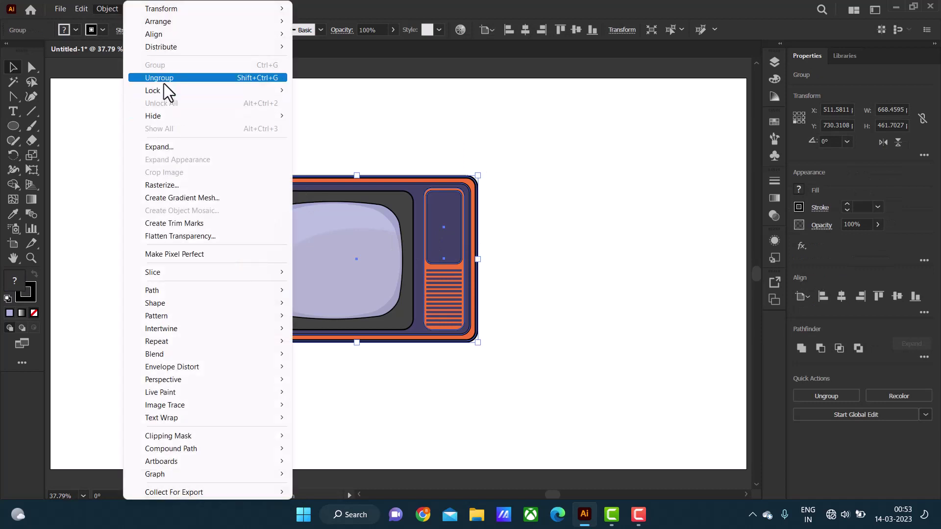
pyautogui.click(142, 76)
pyautogui.click(468, 152)
# Fill the control-panel grille with a soft salmon pink.
pyautogui.click(426, 269)
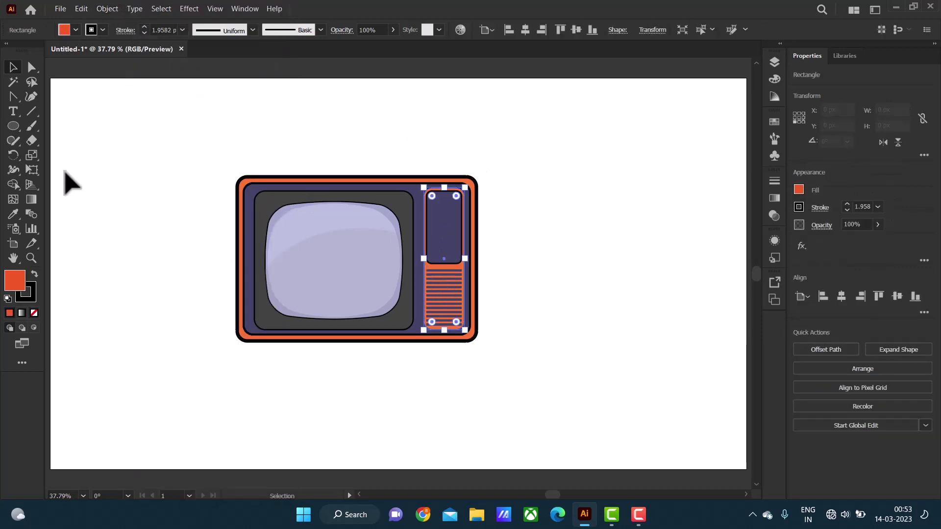
pyautogui.doubleClick(15, 281)
pyautogui.moveTo(615, 145)
pyautogui.mouseDown()
pyautogui.moveTo(667, 96)
pyautogui.moveTo(657, 126)
pyautogui.moveTo(709, 95)
pyautogui.moveTo(684, 105)
pyautogui.mouseUp()
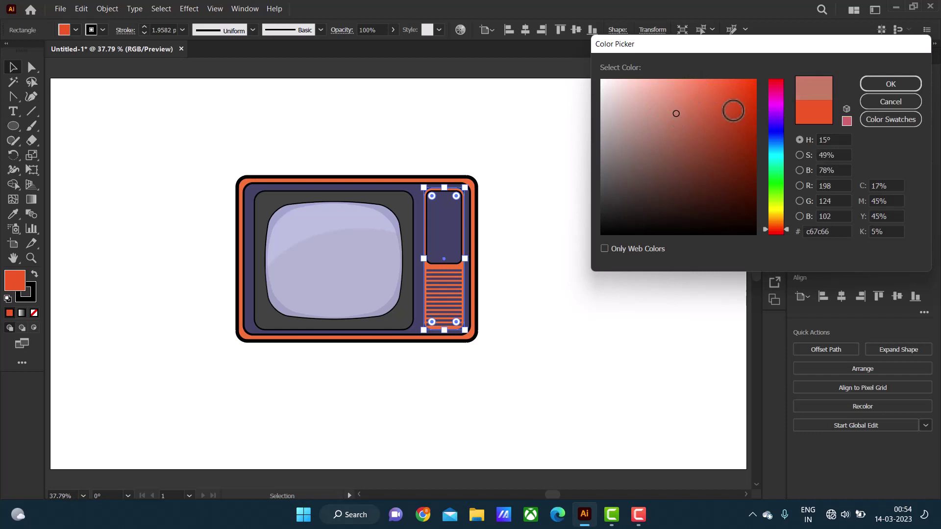
pyautogui.click(890, 84)
pyautogui.click(588, 204)
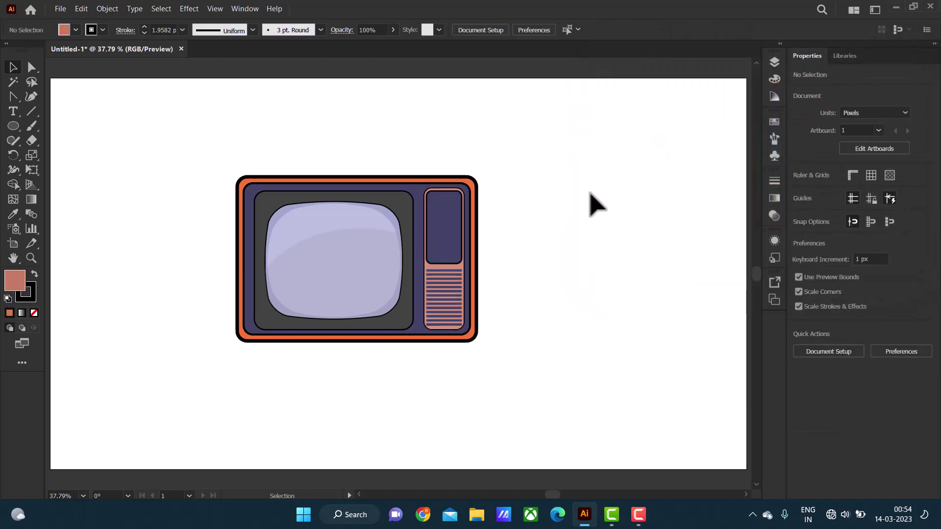
# Eyedrop the grille's salmon fill onto the TV's outer orange body.
pyautogui.click(466, 339)
pyautogui.click(13, 214)
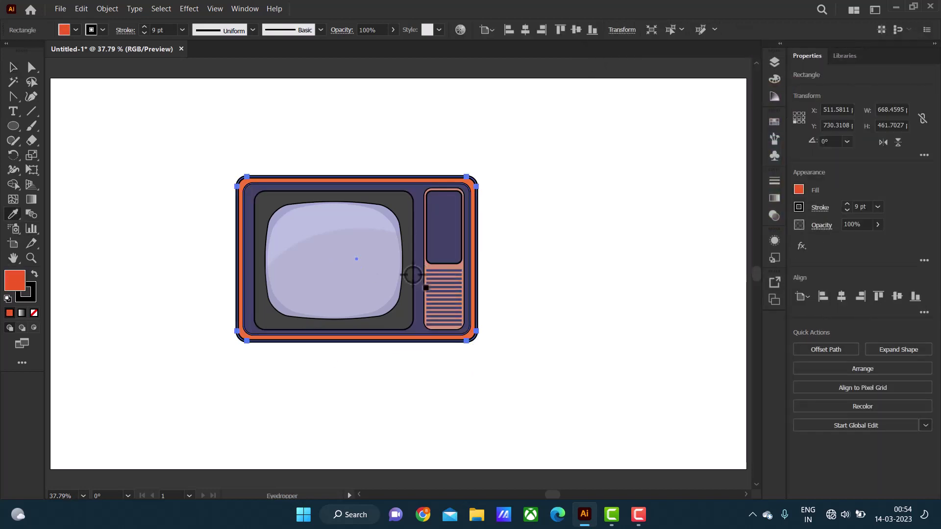
pyautogui.click(452, 281)
pyautogui.click(14, 67)
pyautogui.click(140, 147)
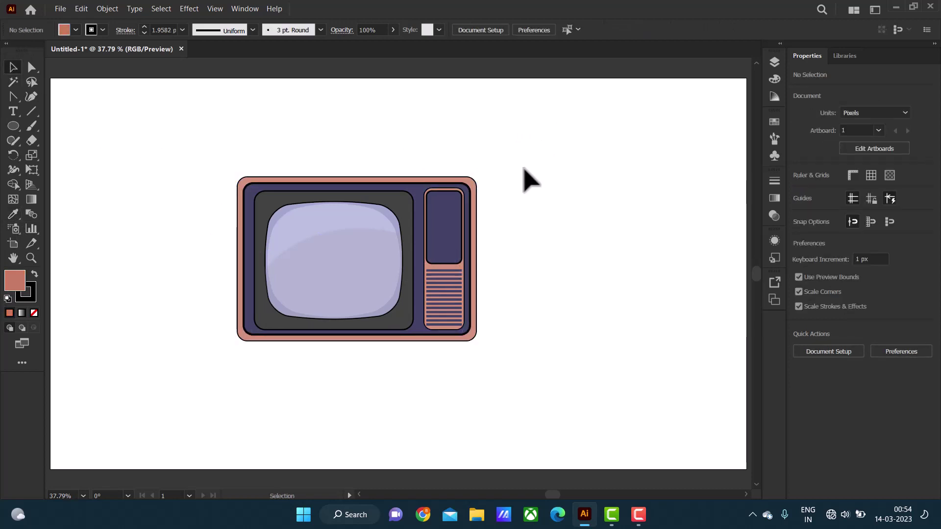
# Draw a small ellipse and give it the screen's lavender colour with the Eyedropper.
pyautogui.press('l')
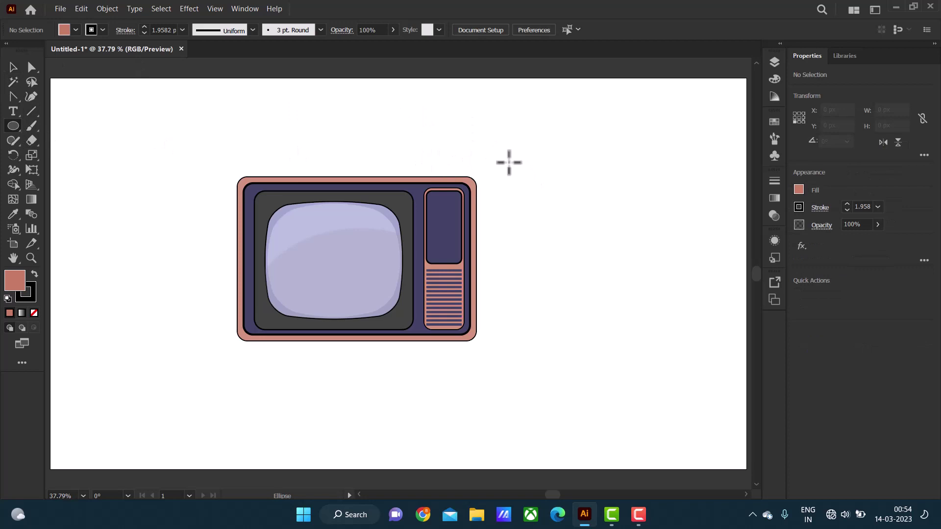
pyautogui.moveTo(509, 162); pyautogui.dragTo(542, 184)
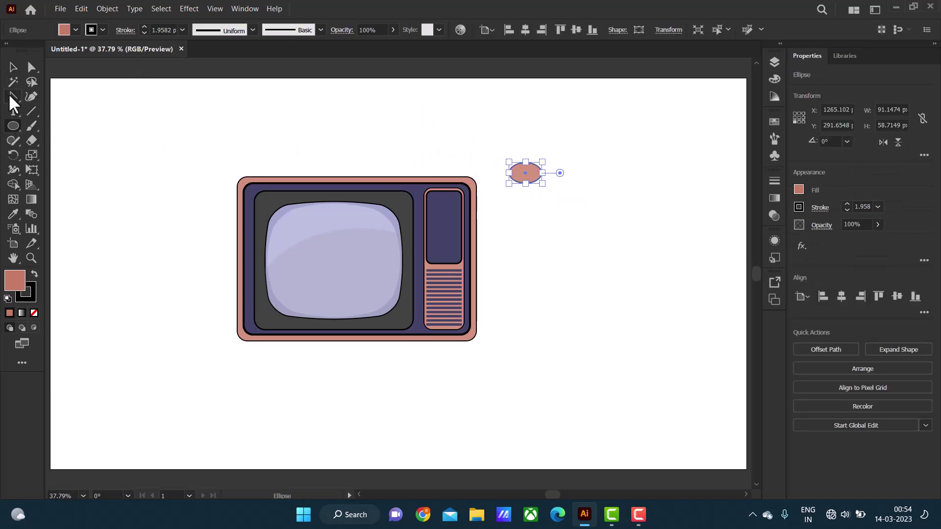
pyautogui.click(13, 214)
pyautogui.click(314, 230)
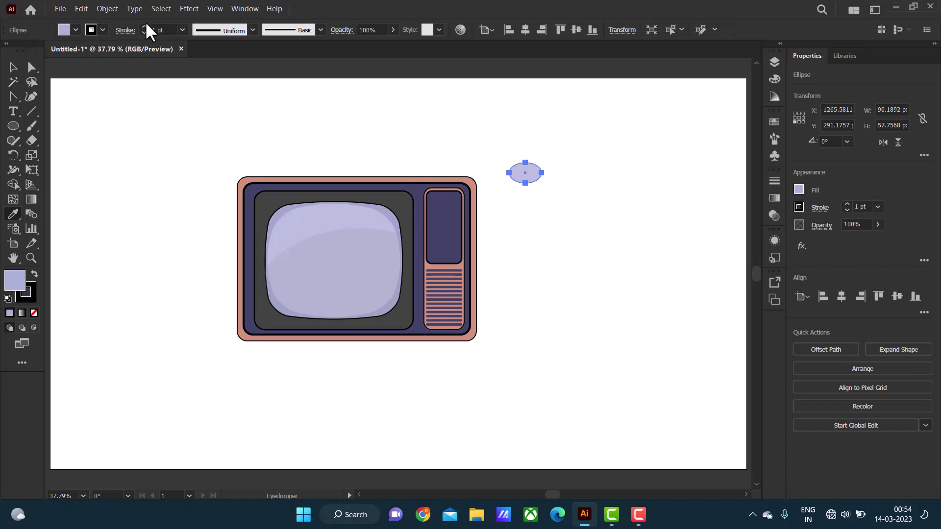
pyautogui.click(12, 67)
pyautogui.click(665, 172)
pyautogui.moveTo(528, 179)
pyautogui.mouseDown()
pyautogui.moveTo(418, 176)
pyautogui.moveTo(563, 163)
pyautogui.mouseUp()
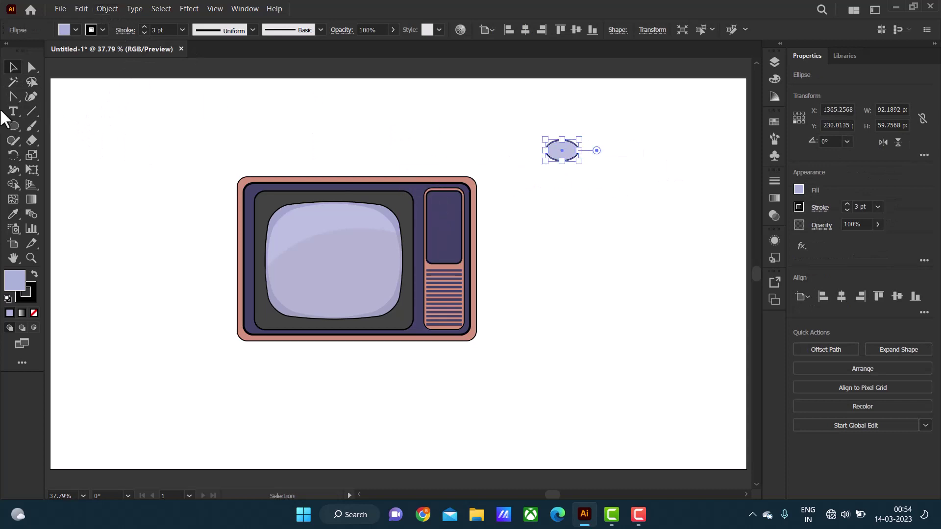
pyautogui.moveTo(12, 126); pyautogui.dragTo(74, 126)
# Cut the ellipse's lower half with a rectangle via Minus Front and set the dome on the TV top.
pyautogui.moveTo(533, 152); pyautogui.dragTo(616, 169)
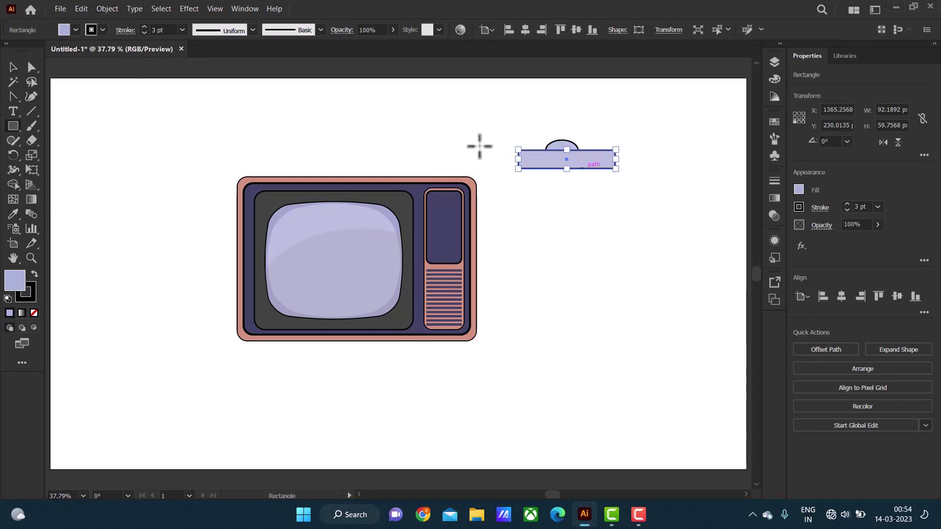
pyautogui.click(12, 67)
pyautogui.keyDown('shift'); pyautogui.click(562, 145); pyautogui.keyUp('shift')
pyautogui.click(819, 351)
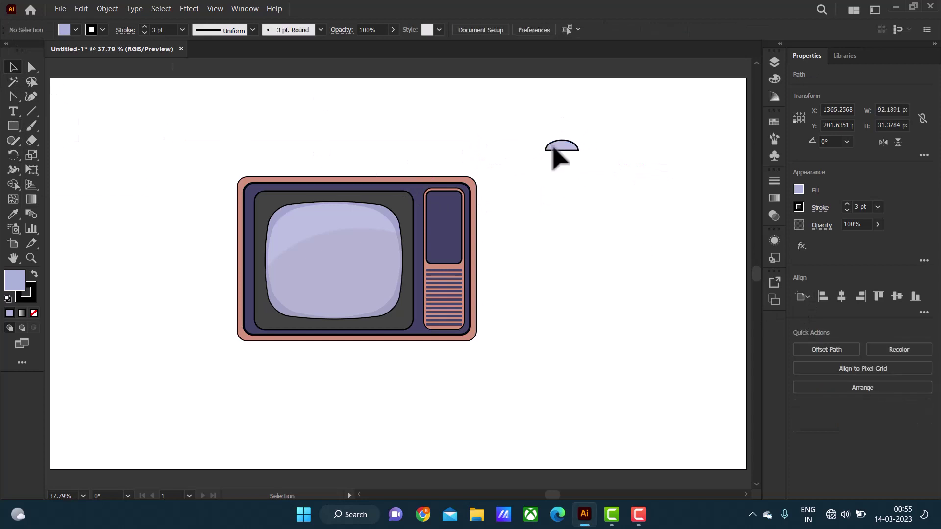
pyautogui.moveTo(558, 155)
pyautogui.mouseDown()
pyautogui.moveTo(400, 180)
pyautogui.moveTo(412, 182)
pyautogui.mouseUp()
pyautogui.click(494, 156)
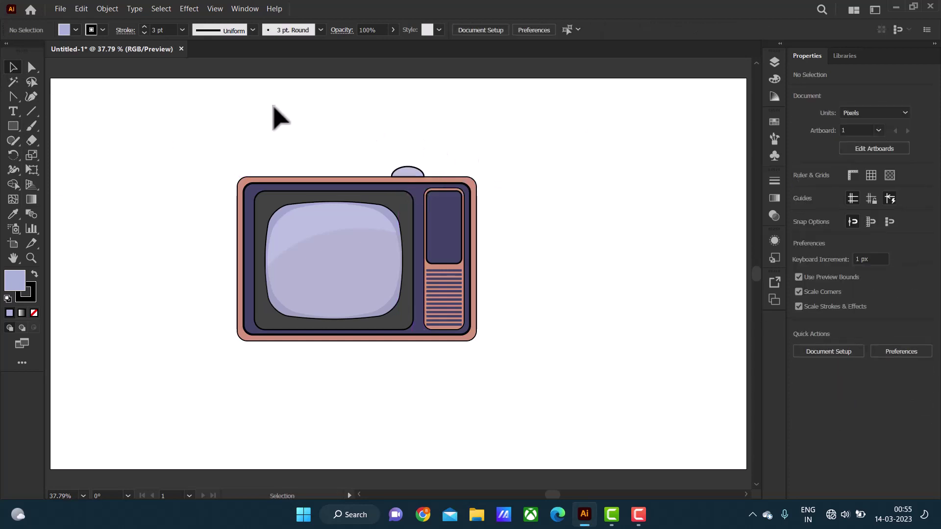
# Draw a thin antenna bar, tilt it diagonally and shorten it.
pyautogui.click(14, 126)
pyautogui.moveTo(573, 149); pyautogui.dragTo(575, 293)
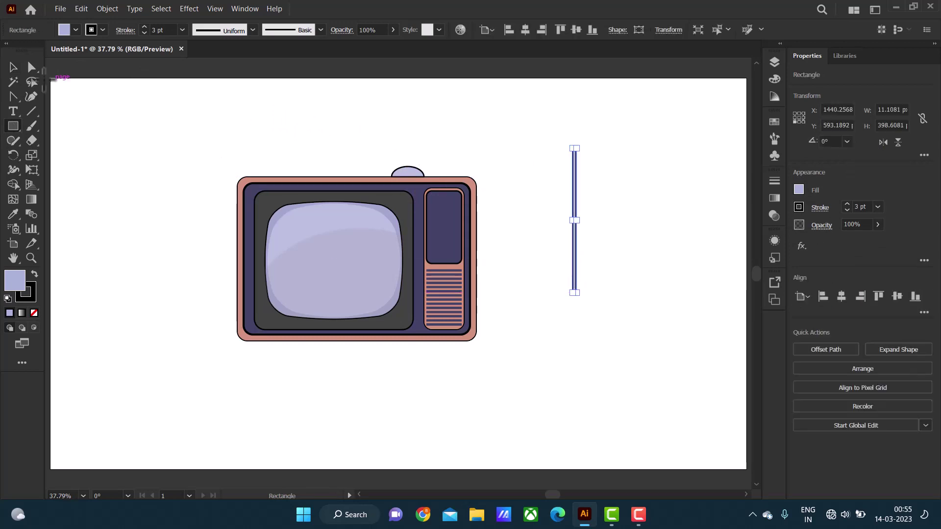
pyautogui.press('v')
pyautogui.click(623, 242)
pyautogui.click(576, 155)
pyautogui.moveTo(581, 143); pyautogui.dragTo(620, 172)
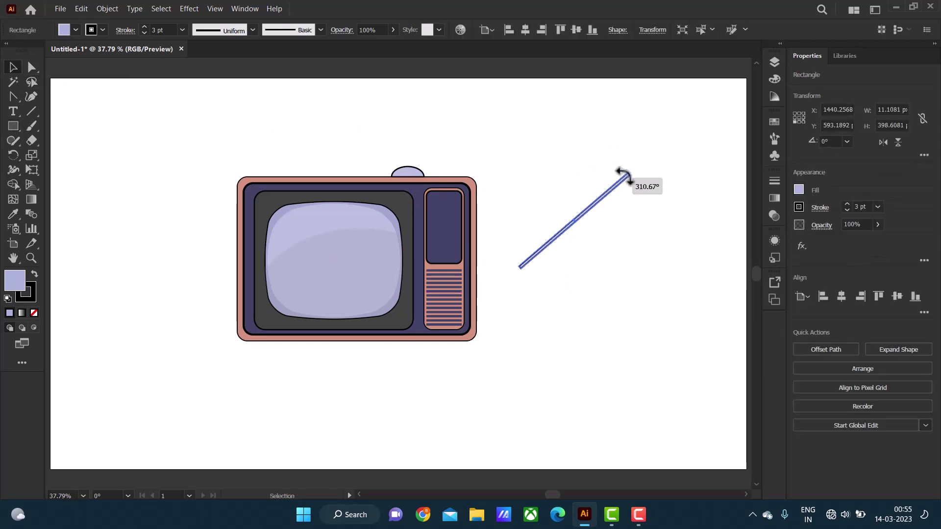
pyautogui.click(615, 241)
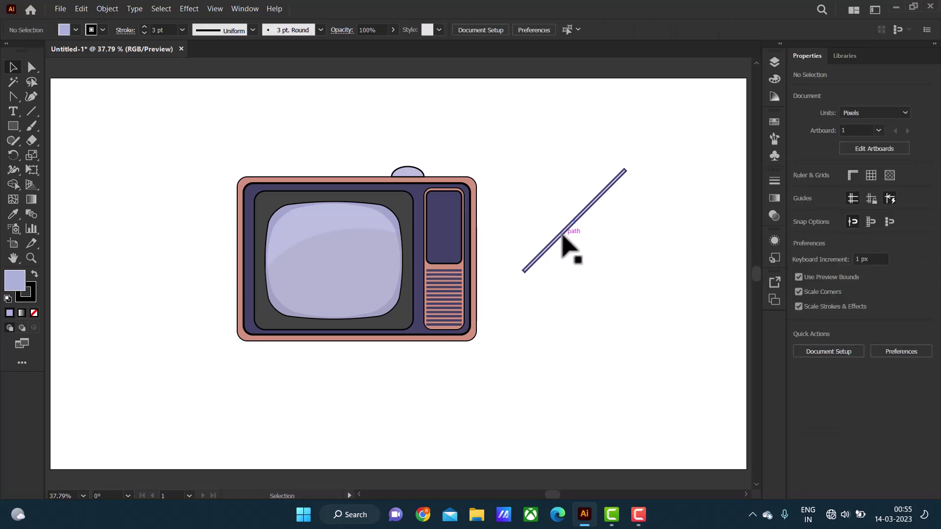
pyautogui.click(561, 234)
pyautogui.moveTo(529, 275); pyautogui.dragTo(583, 223)
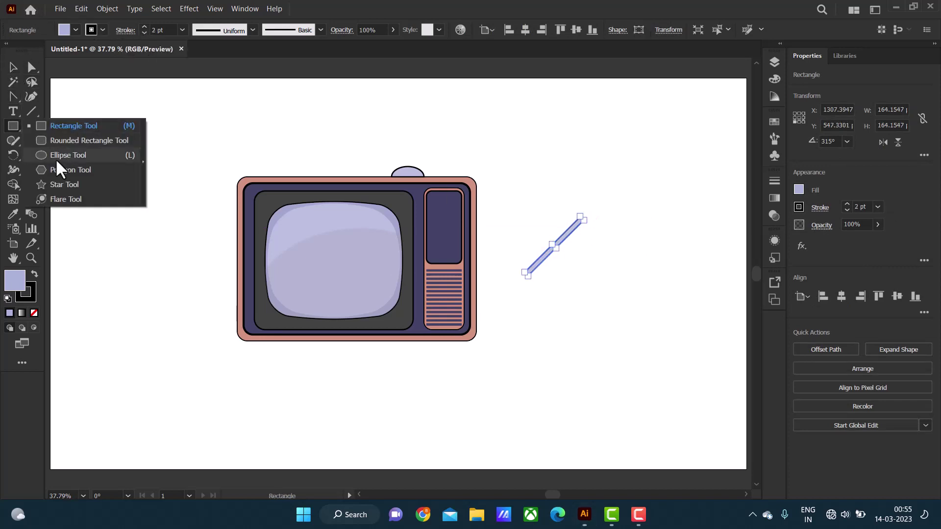
# Add a small ellipse as a round tip on the bar's top end.
pyautogui.moveTo(14, 126); pyautogui.dragTo(59, 155)
pyautogui.click(603, 194)
pyautogui.press('Return')
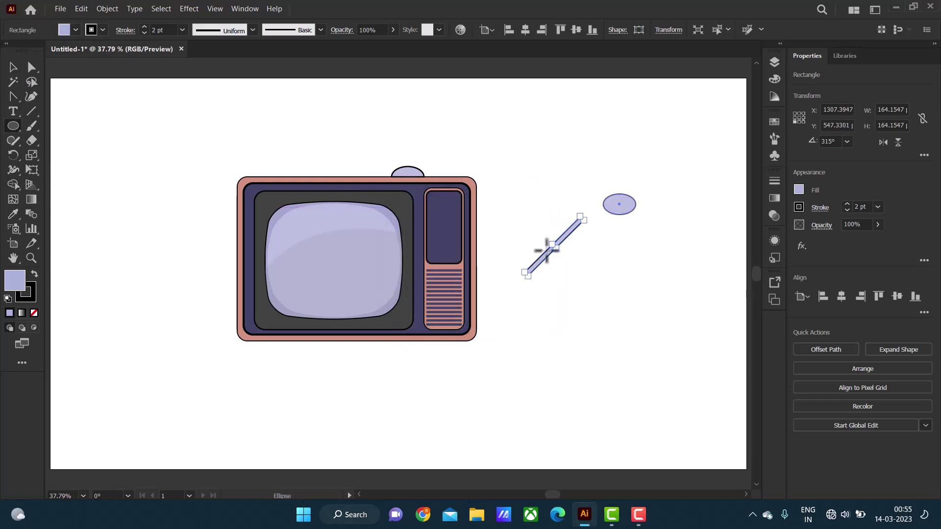
pyautogui.click(13, 67)
pyautogui.moveTo(637, 216); pyautogui.dragTo(588, 229)
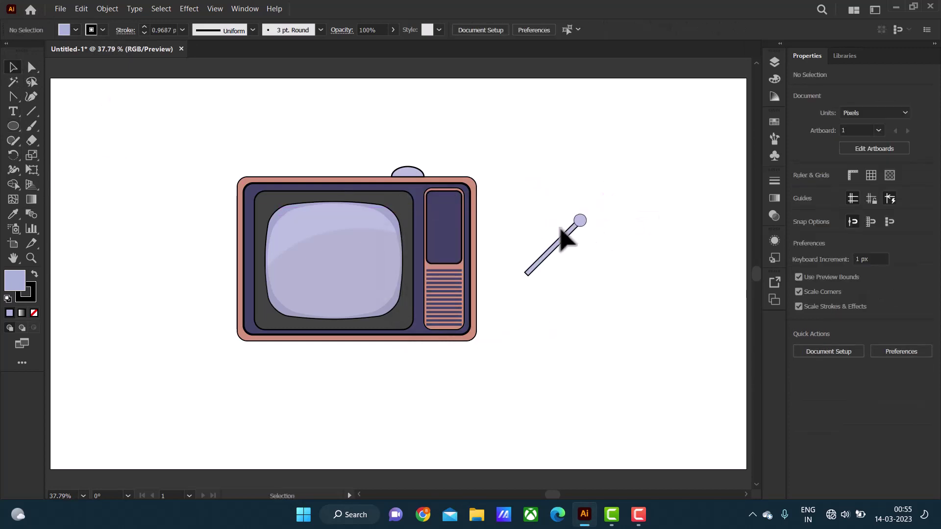
pyautogui.moveTo(522, 277); pyautogui.dragTo(620, 200)
pyautogui.click(332, 147)
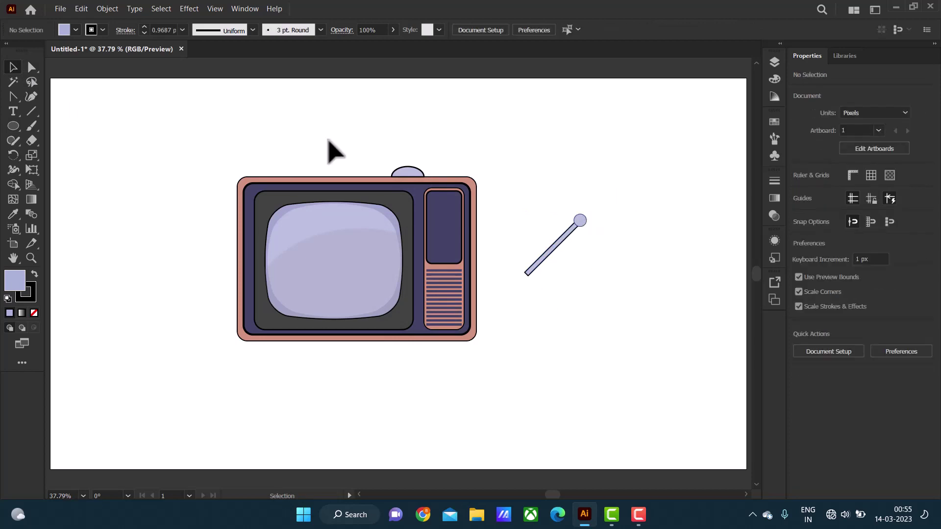
pyautogui.click(579, 224)
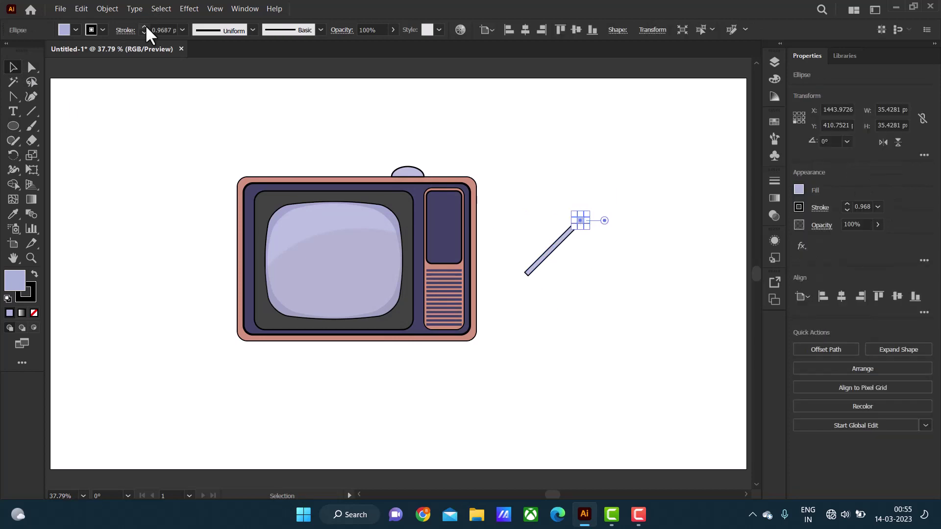
# Thicken the antenna bar's outline to 3 pt.
pyautogui.click(561, 171)
pyautogui.click(549, 251)
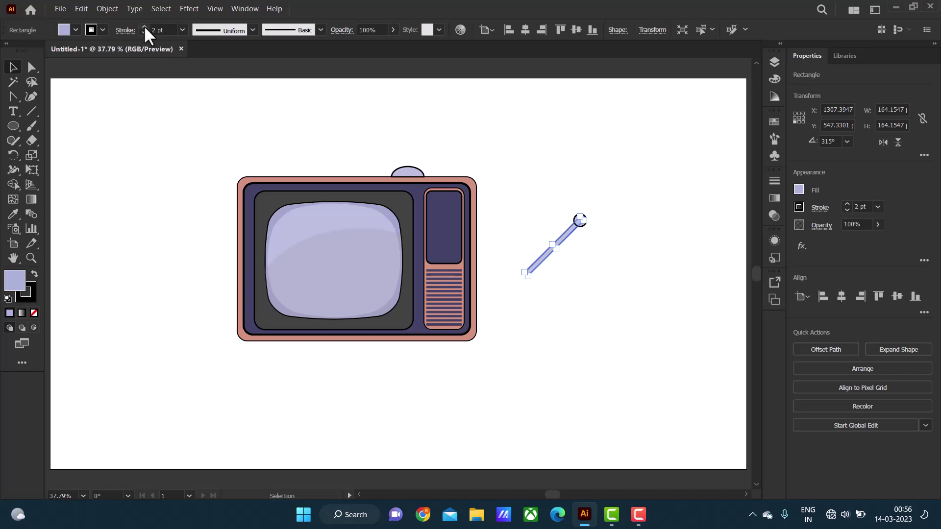
pyautogui.click(144, 27)
pyautogui.click(566, 206)
pyautogui.moveTo(579, 220)
pyautogui.mouseDown()
pyautogui.moveTo(595, 225)
pyautogui.moveTo(584, 224)
pyautogui.moveTo(591, 211)
pyautogui.mouseUp()
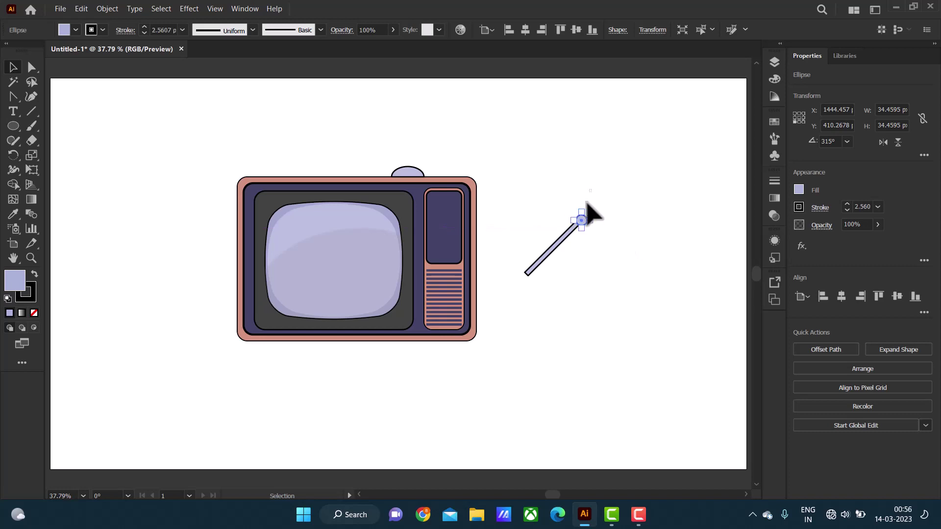
pyautogui.hotkey('ctrl', 'z')
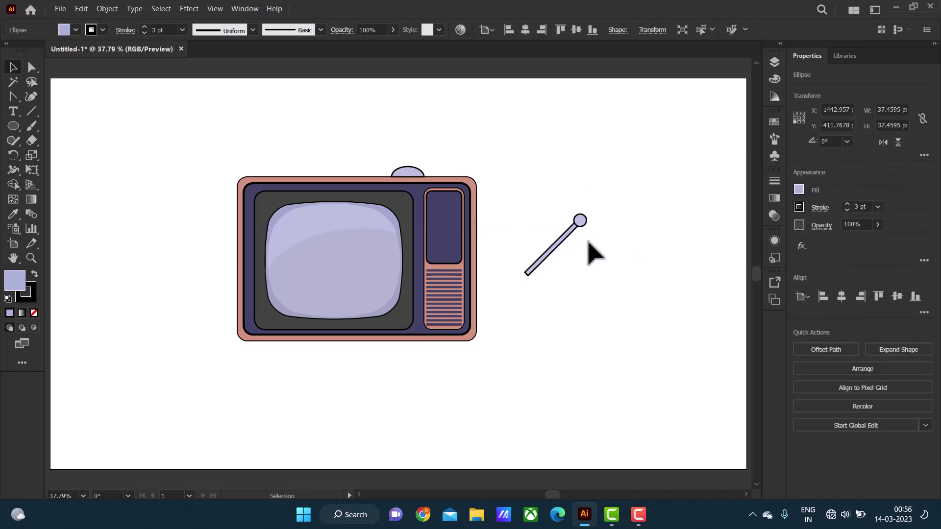
# Shrink the round tip slightly and group it with the antenna bar.
pyautogui.click(593, 253)
pyautogui.moveTo(579, 231); pyautogui.dragTo(617, 197)
pyautogui.click(611, 185)
pyautogui.click(627, 235)
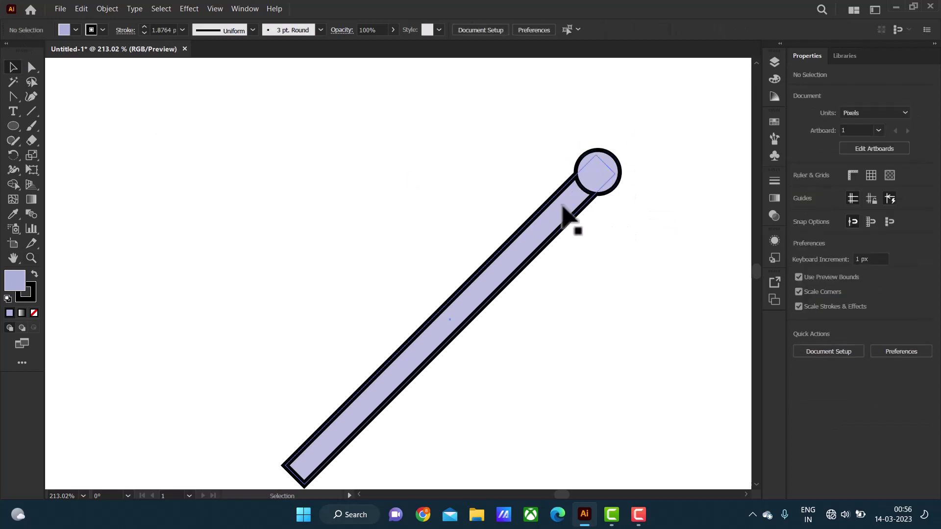
pyautogui.hotkey('ctrl', '0')
pyautogui.click(573, 228)
pyautogui.click(106, 8)
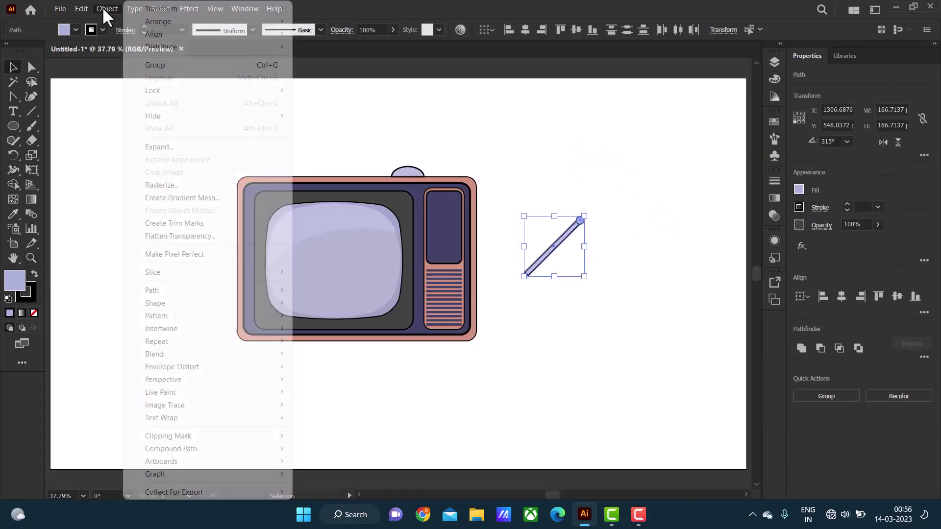
pyautogui.click(163, 67)
# Move the antenna onto the dome and send it behind the TV body.
pyautogui.moveTo(548, 252); pyautogui.dragTo(434, 145)
pyautogui.click(519, 153)
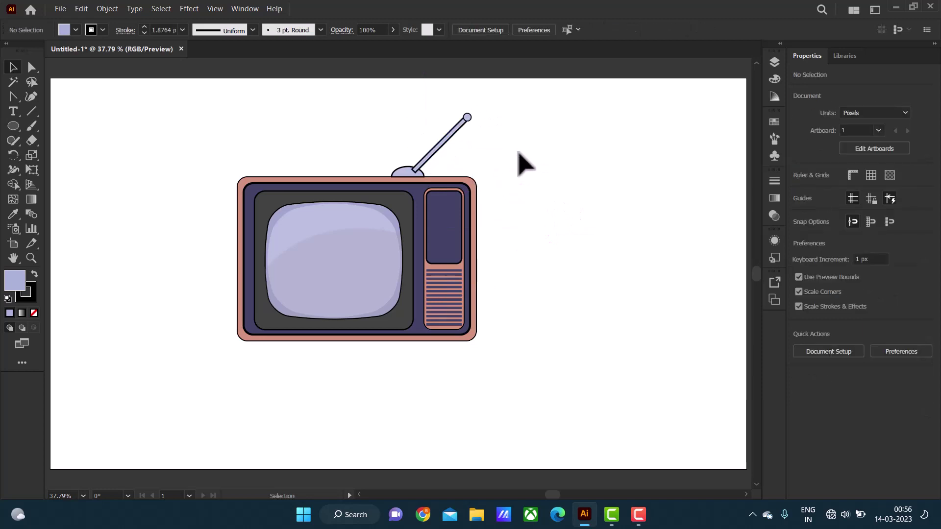
pyautogui.click(107, 8)
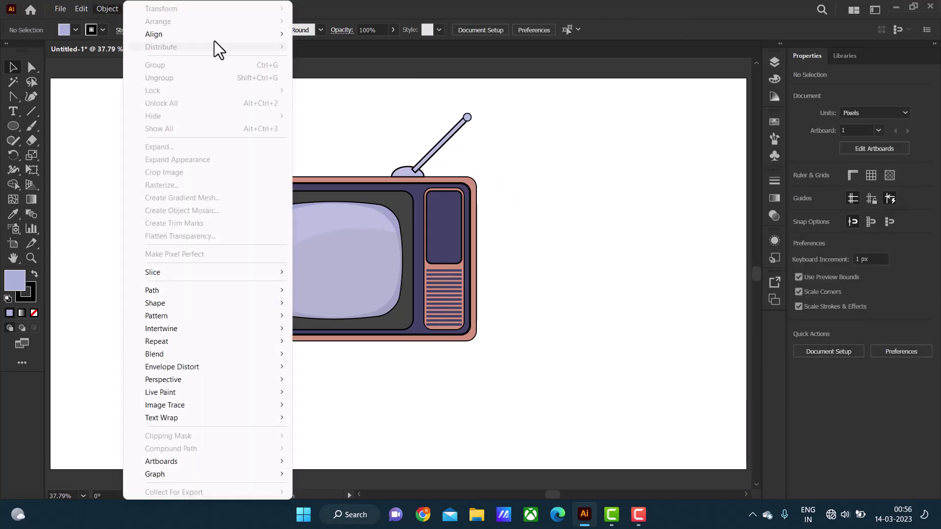
pyautogui.click(453, 141)
pyautogui.click(106, 9)
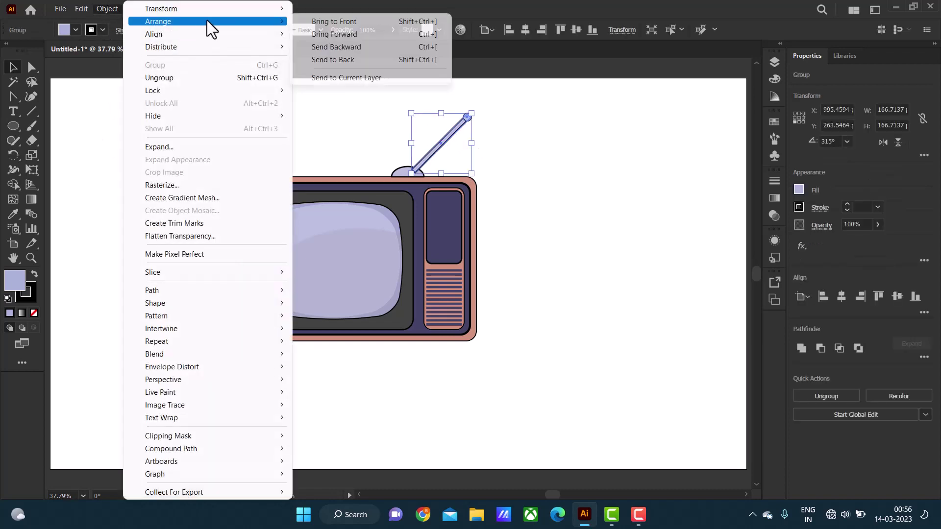
pyautogui.click(333, 59)
# Duplicate and rotate the antenna into a pair, then delete both to start over.
pyautogui.moveTo(438, 145); pyautogui.dragTo(385, 139)
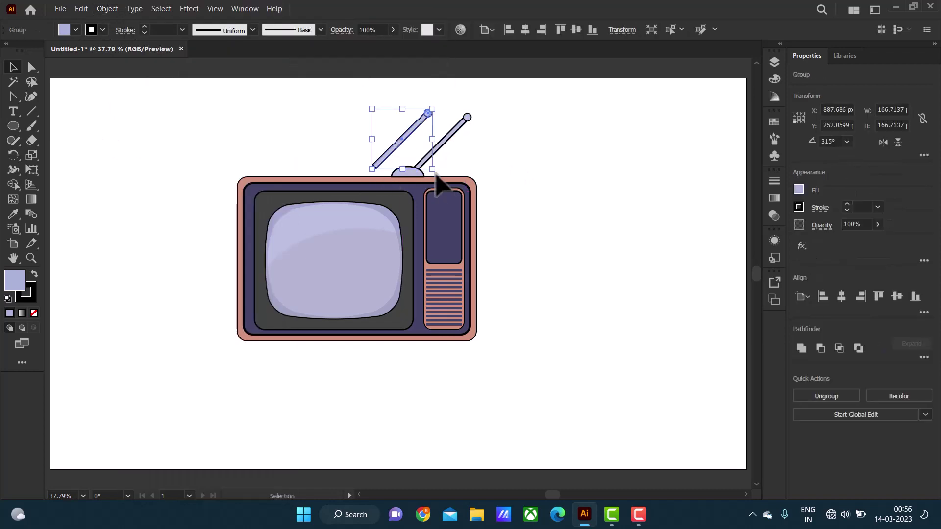
pyautogui.moveTo(443, 174); pyautogui.dragTo(458, 120)
pyautogui.moveTo(410, 163)
pyautogui.mouseDown()
pyautogui.moveTo(397, 165)
pyautogui.moveTo(392, 153)
pyautogui.mouseUp()
pyautogui.click(520, 167)
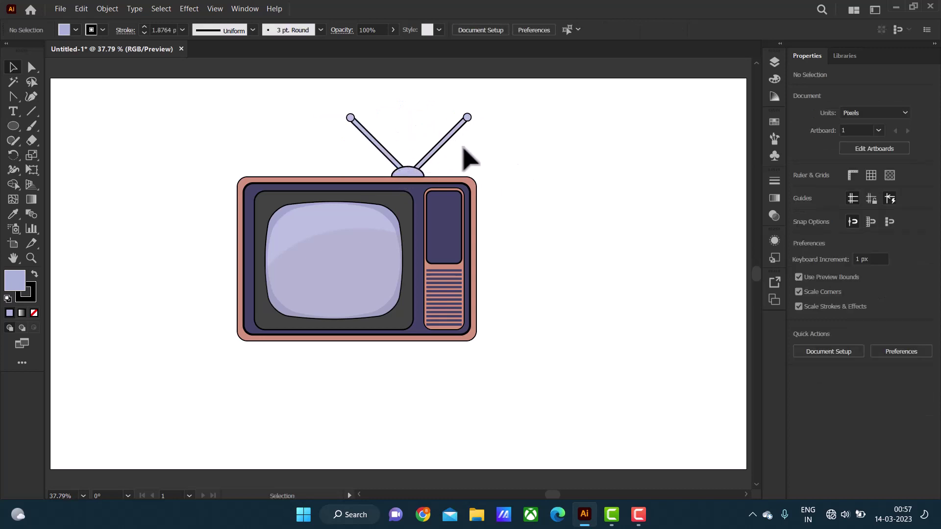
pyautogui.moveTo(500, 128); pyautogui.dragTo(495, 147)
pyautogui.press('Delete')
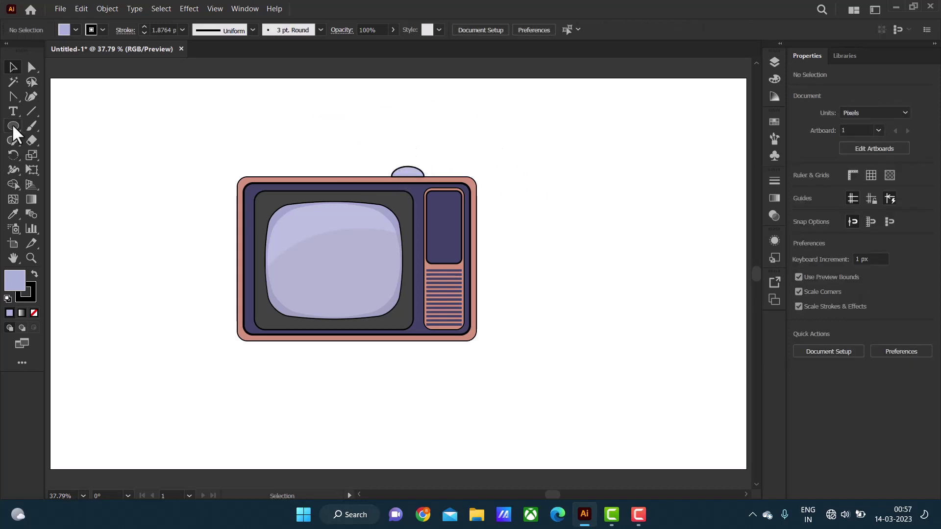
# Redraw a thin vertical antenna bar with a small circle tip on top.
pyautogui.click(13, 129)
pyautogui.click(74, 126)
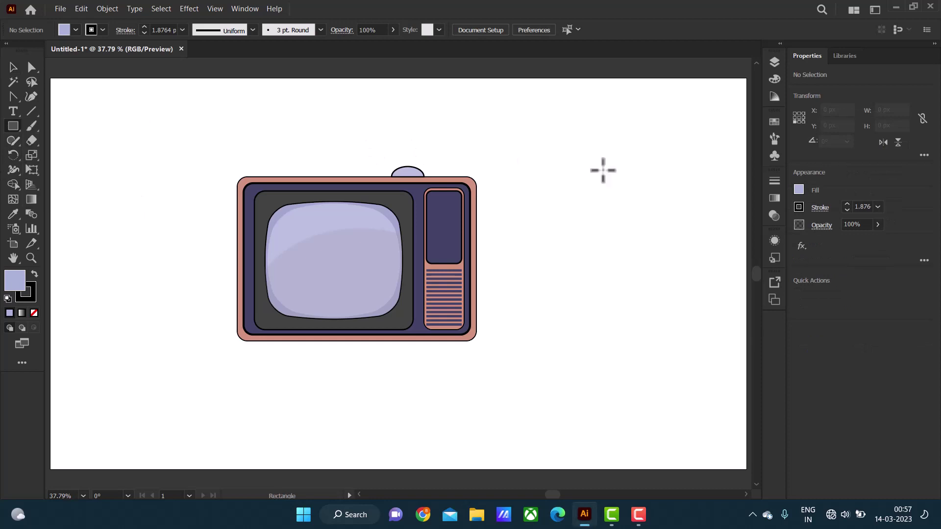
pyautogui.click(562, 171)
pyautogui.press('Escape')
pyautogui.moveTo(561, 172); pyautogui.dragTo(564, 248)
pyautogui.click(13, 126)
pyautogui.click(68, 155)
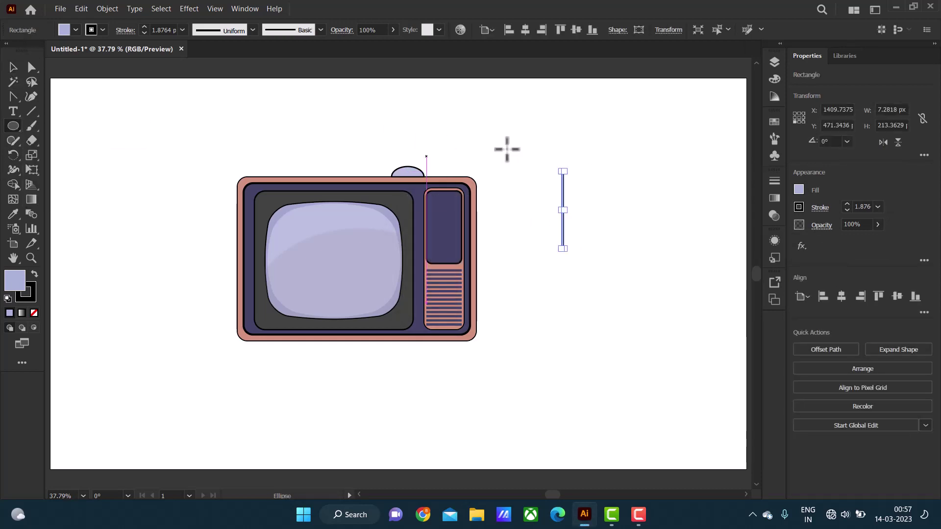
pyautogui.moveTo(558, 144); pyautogui.dragTo(562, 168)
pyautogui.click(13, 69)
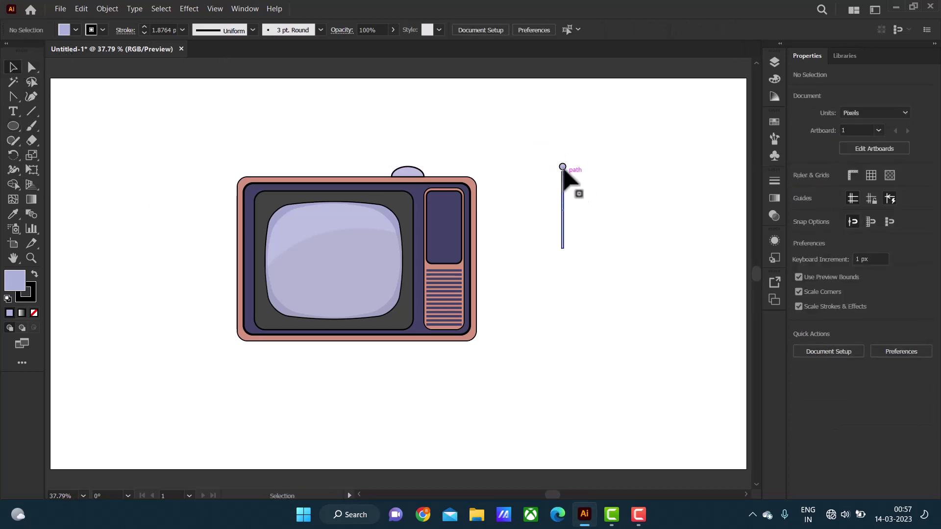
# Group the bar and tip, copy it, and rotate the two 45° into a V.
pyautogui.click(563, 211)
pyautogui.click(107, 8)
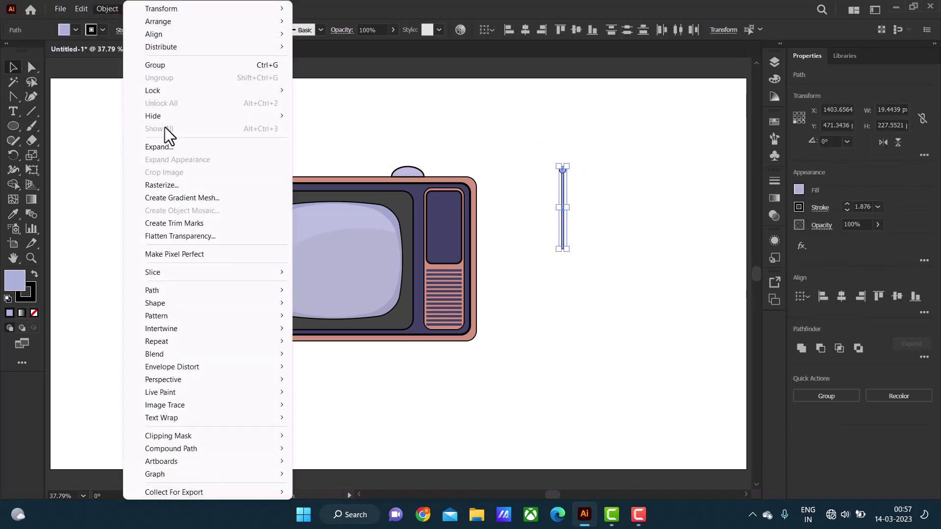
pyautogui.click(155, 65)
pyautogui.moveTo(568, 167)
pyautogui.keyDown('alt'); pyautogui.mouseDown()
pyautogui.moveTo(612, 165)
pyautogui.moveTo(639, 191)
pyautogui.mouseUp(); pyautogui.keyUp('alt')
pyautogui.click(568, 183)
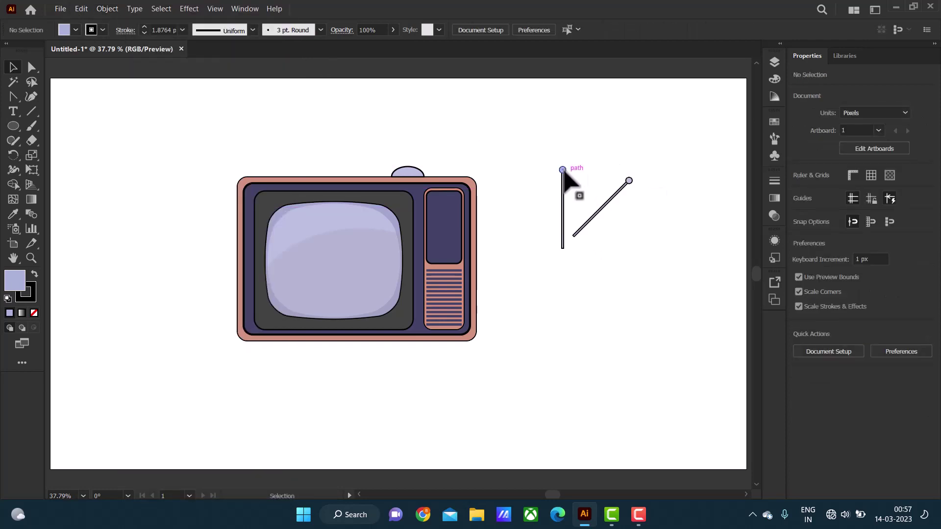
pyautogui.click(562, 206)
pyautogui.moveTo(550, 172); pyautogui.dragTo(528, 192)
pyautogui.moveTo(577, 224)
pyautogui.mouseDown()
pyautogui.moveTo(559, 225)
pyautogui.moveTo(637, 167)
pyautogui.mouseUp()
# Group both rods into one V and align it onto the dome atop the TV.
pyautogui.click(560, 243)
pyautogui.click(107, 9)
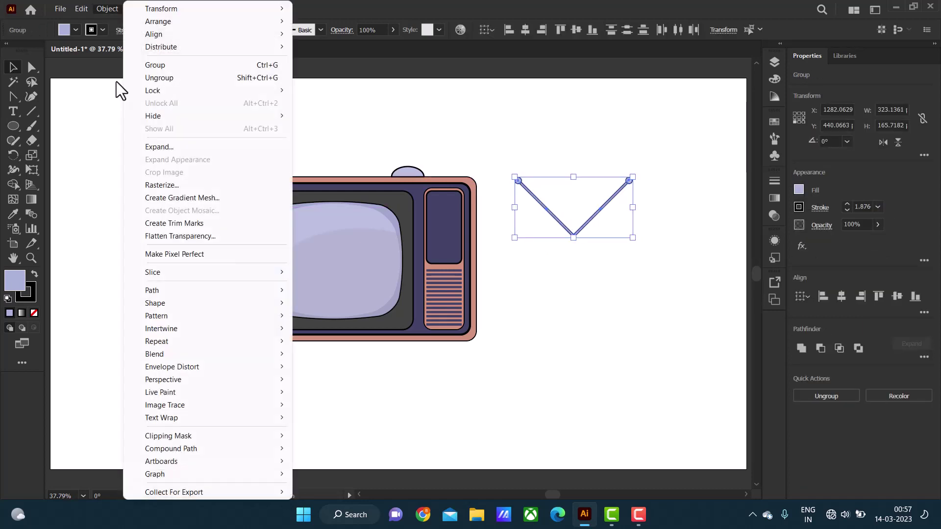
pyautogui.click(161, 65)
pyautogui.moveTo(573, 236); pyautogui.dragTo(407, 173)
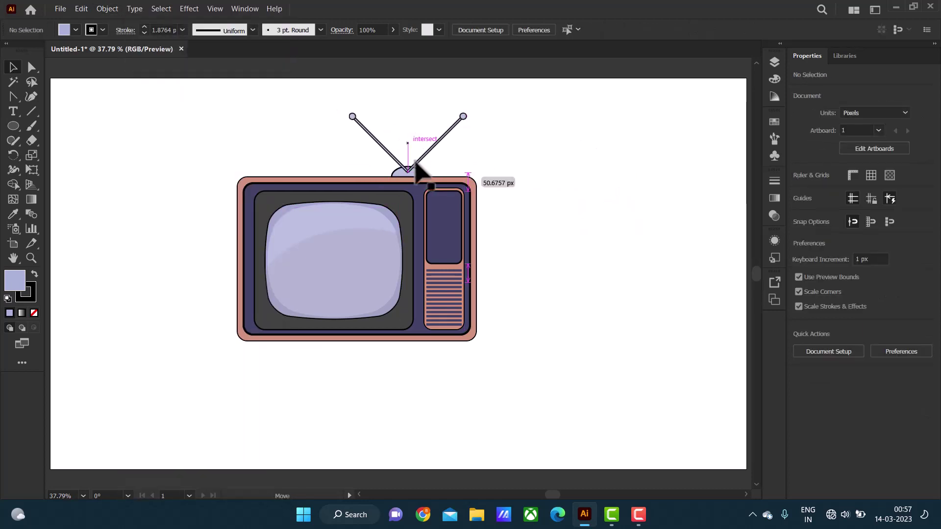
pyautogui.click(106, 9)
pyautogui.click(372, 59)
pyautogui.click(465, 151)
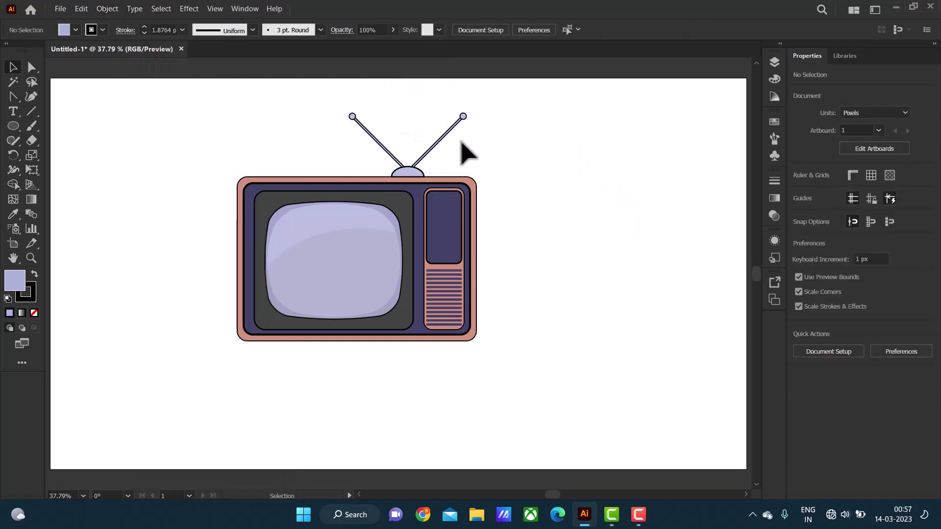
pyautogui.moveTo(436, 143); pyautogui.dragTo(447, 154)
pyautogui.click(531, 171)
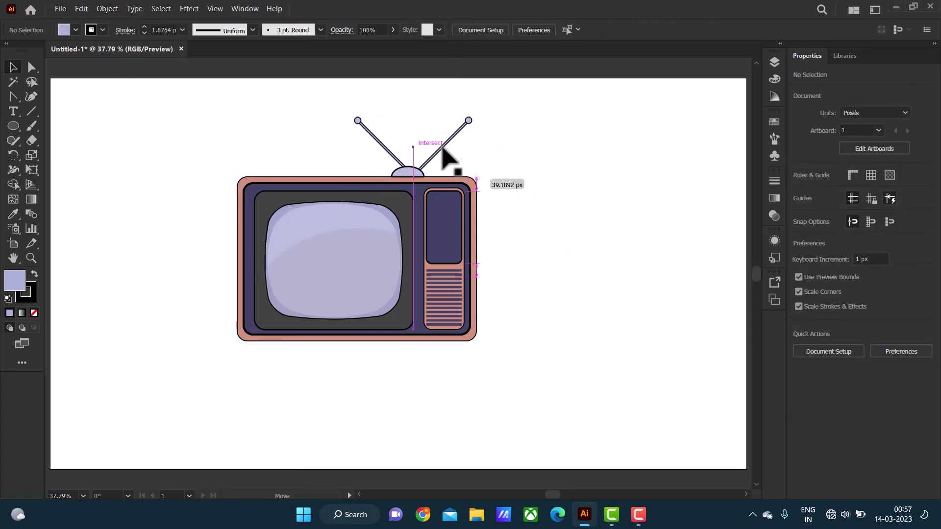
pyautogui.click(578, 157)
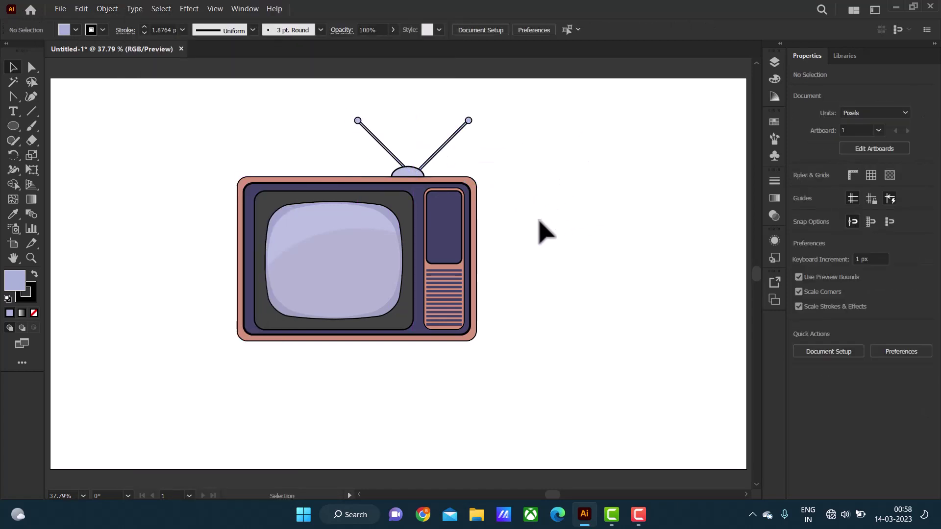
pyautogui.click(13, 126)
pyautogui.moveTo(549, 146); pyautogui.dragTo(581, 176)
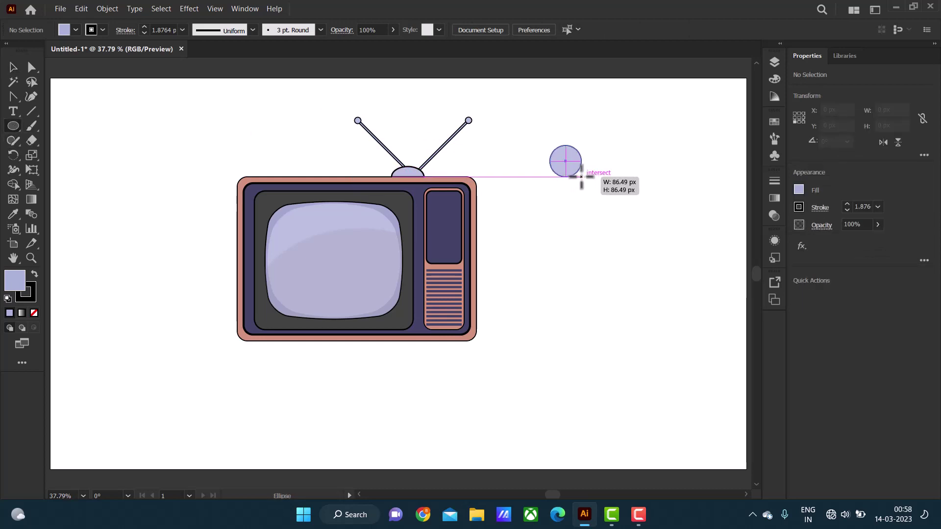
pyautogui.press('v')
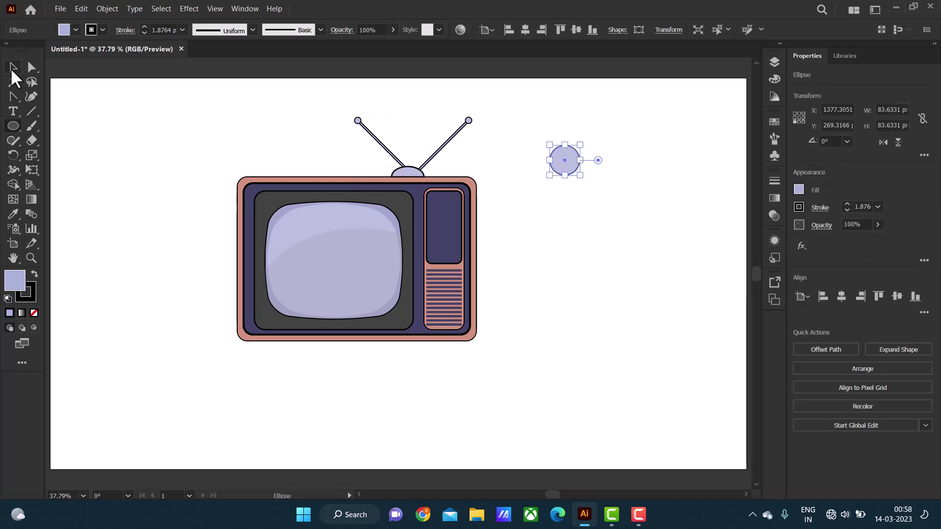
pyautogui.click(577, 210)
pyautogui.moveTo(568, 165)
pyautogui.mouseDown()
pyautogui.moveTo(608, 199)
pyautogui.moveTo(563, 160)
pyautogui.moveTo(678, 199)
pyautogui.mouseUp()
pyautogui.hotkey('ctrl', 'shift', 'a')
pyautogui.click(590, 198)
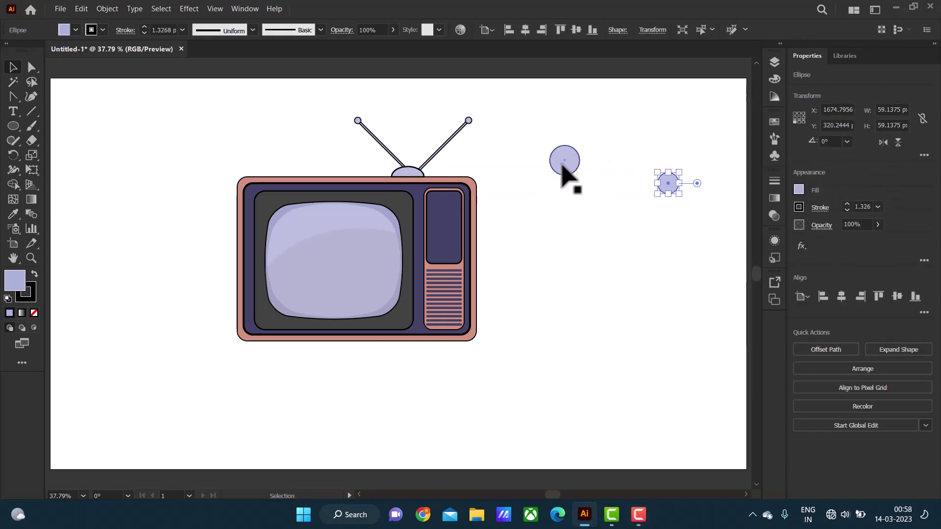
pyautogui.press('z')
pyautogui.moveTo(567, 179); pyautogui.dragTo(716, 250)
pyautogui.click(13, 67)
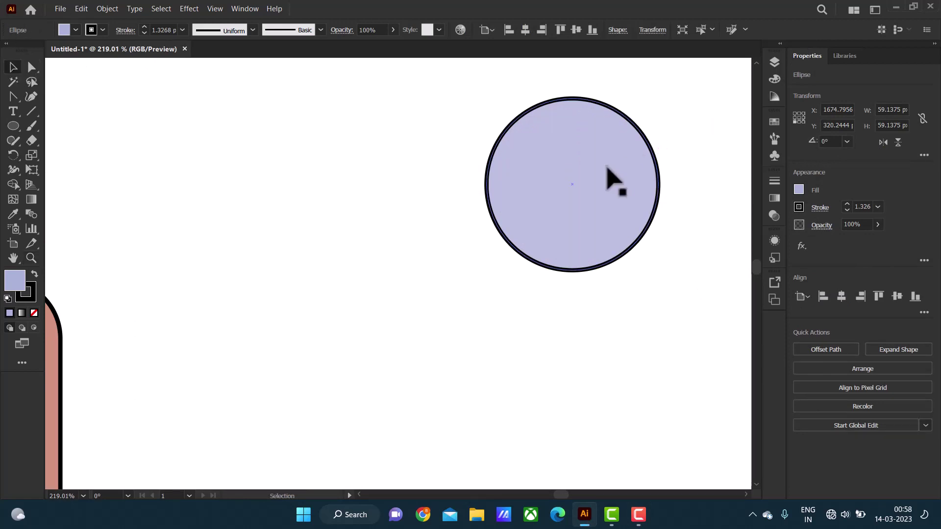
pyautogui.click(561, 180)
pyautogui.click(144, 28)
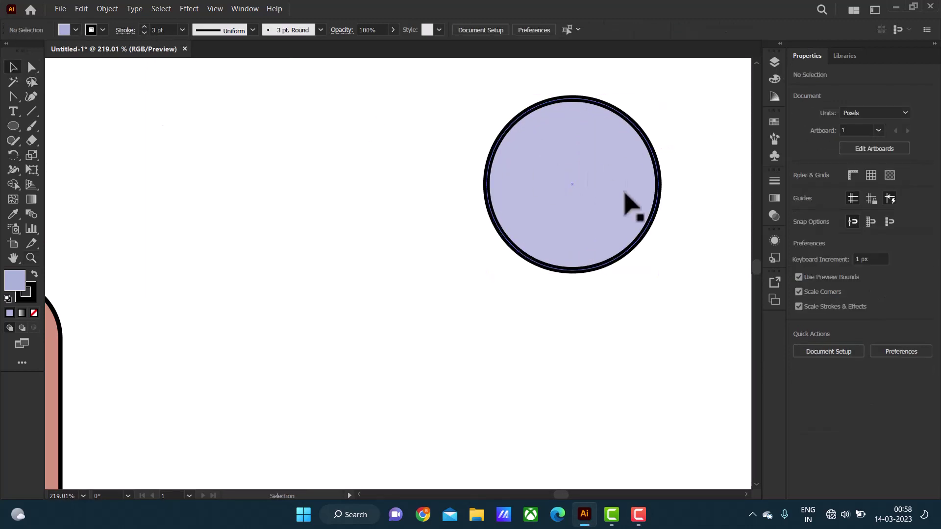
pyautogui.moveTo(627, 199); pyautogui.dragTo(459, 220)
pyautogui.hotkey('ctrl', 'shift', 'a')
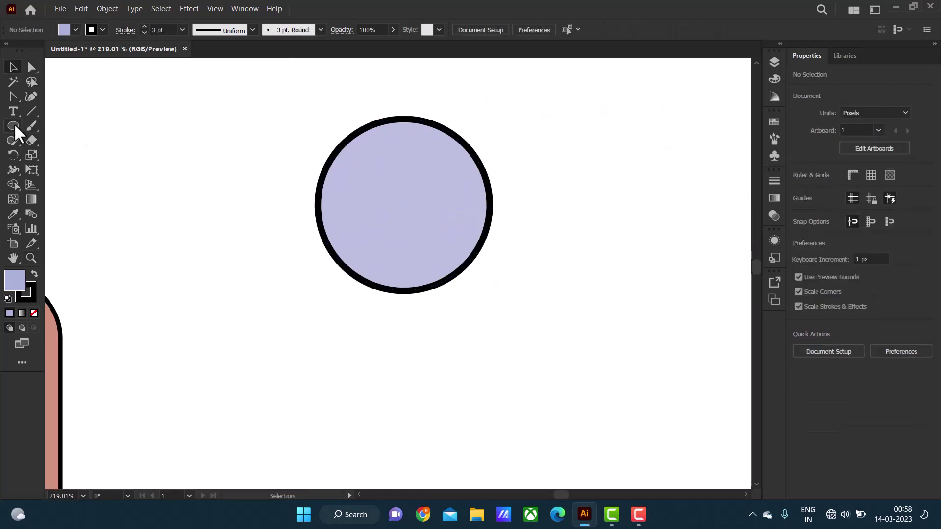
pyautogui.click(14, 124)
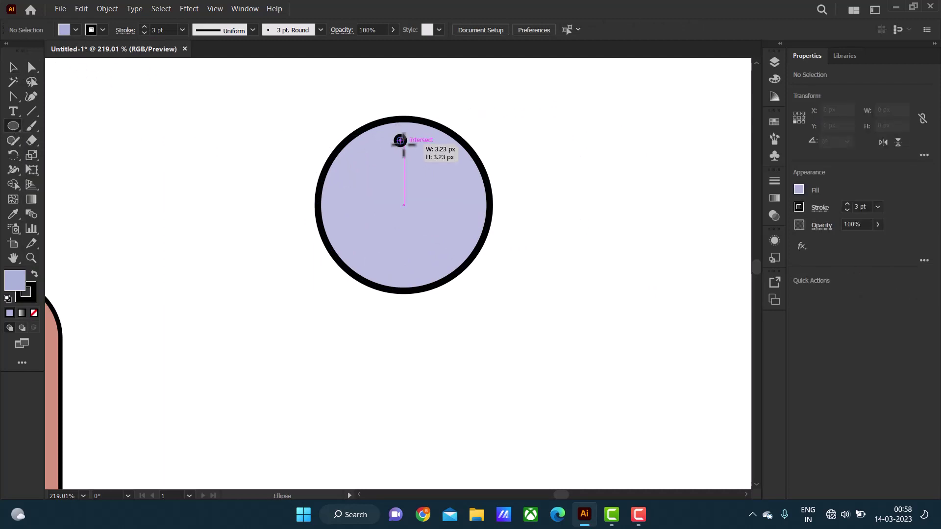
pyautogui.moveTo(403, 145); pyautogui.dragTo(406, 147)
pyautogui.click(34, 313)
pyautogui.click(34, 273)
pyautogui.click(13, 67)
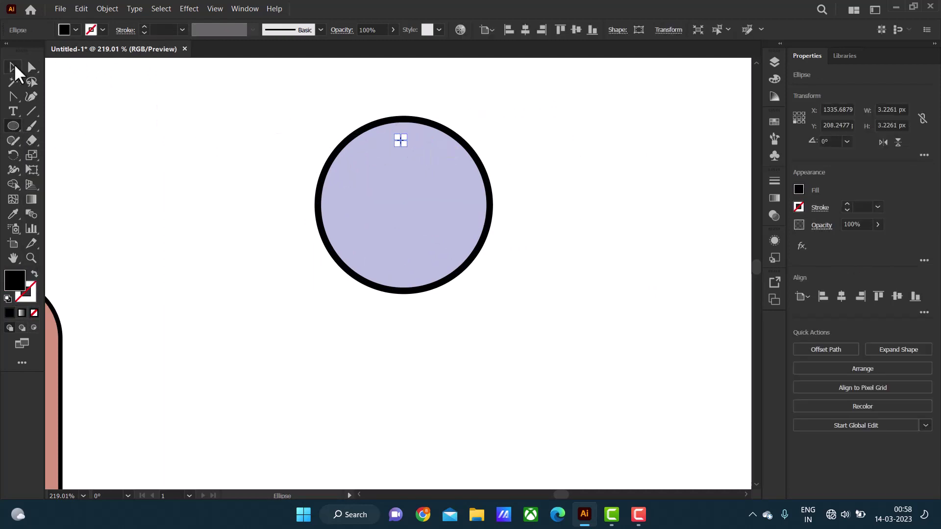
pyautogui.moveTo(409, 147); pyautogui.dragTo(410, 141)
pyautogui.click(441, 120)
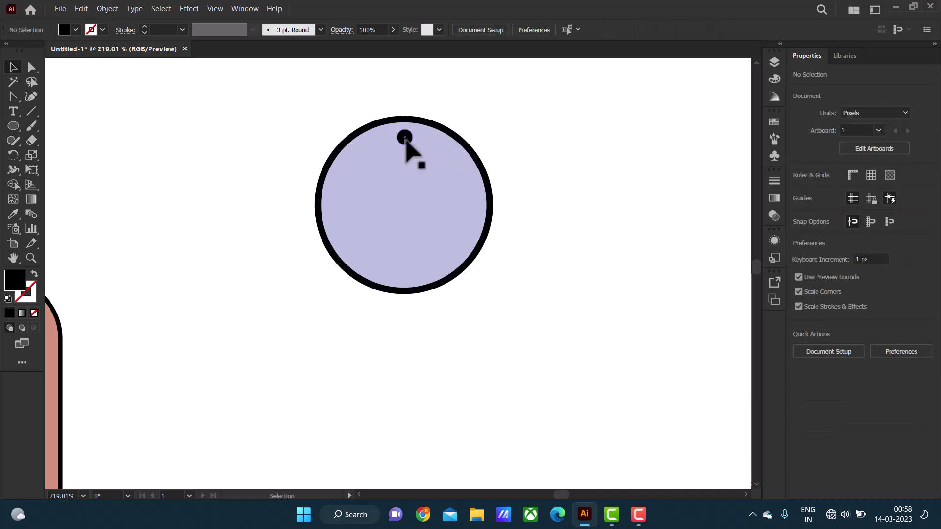
pyautogui.click(13, 141)
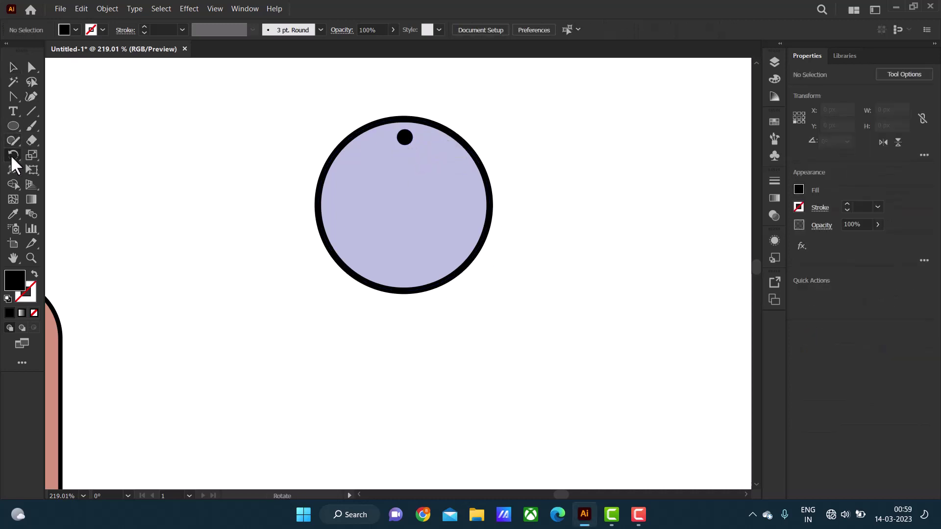
pyautogui.click(405, 206)
pyautogui.moveTo(406, 139); pyautogui.dragTo(433, 155)
pyautogui.hotkey('alt', 'shift')
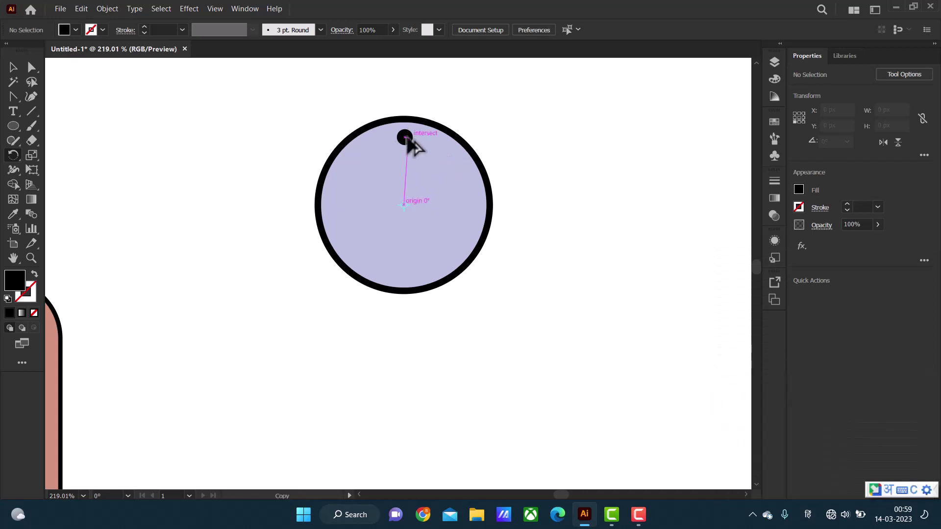
pyautogui.press('v')
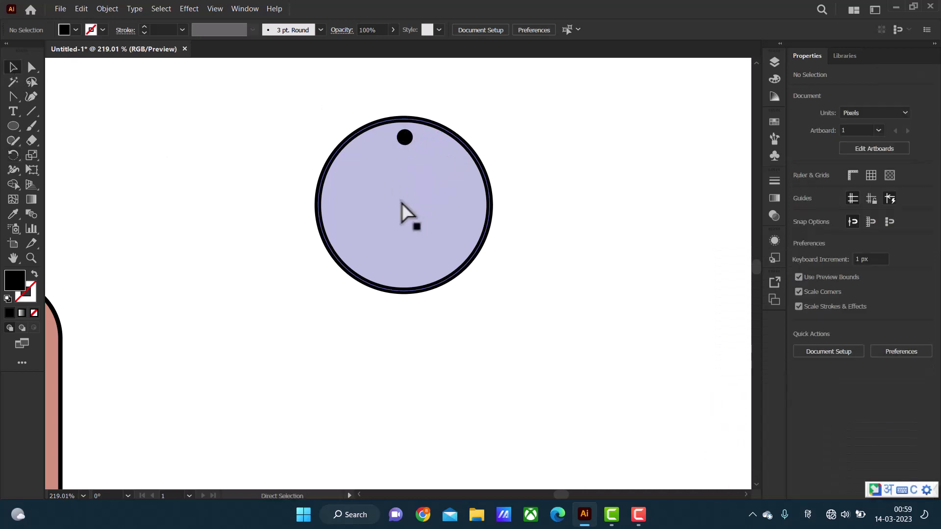
pyautogui.press('r')
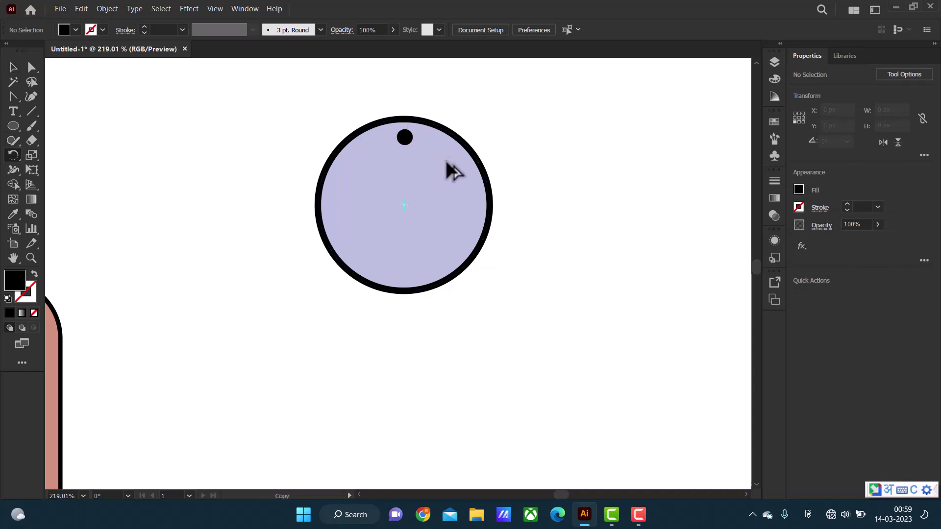
pyautogui.press('v')
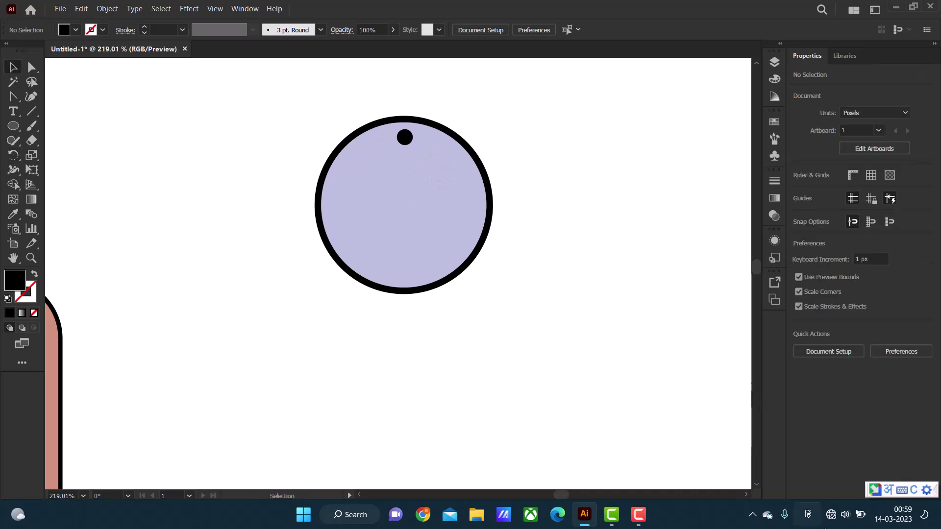
# Copy the top dot to the bottom rim and rotate both onto the left and right rims.
pyautogui.click(805, 507)
pyautogui.click(779, 329)
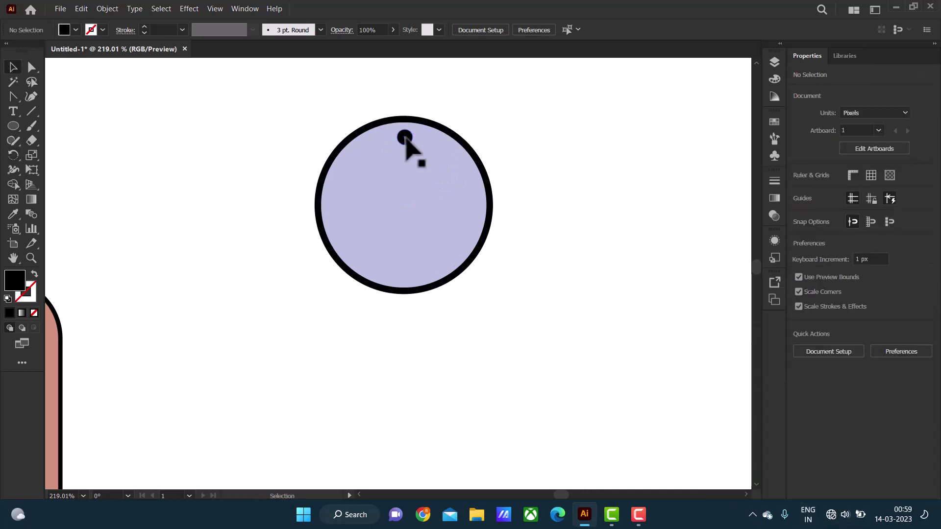
pyautogui.moveTo(404, 137); pyautogui.dragTo(405, 277)
pyautogui.click(510, 199)
pyautogui.click(404, 137)
pyautogui.keyDown('shift'); pyautogui.click(405, 275); pyautogui.keyUp('shift')
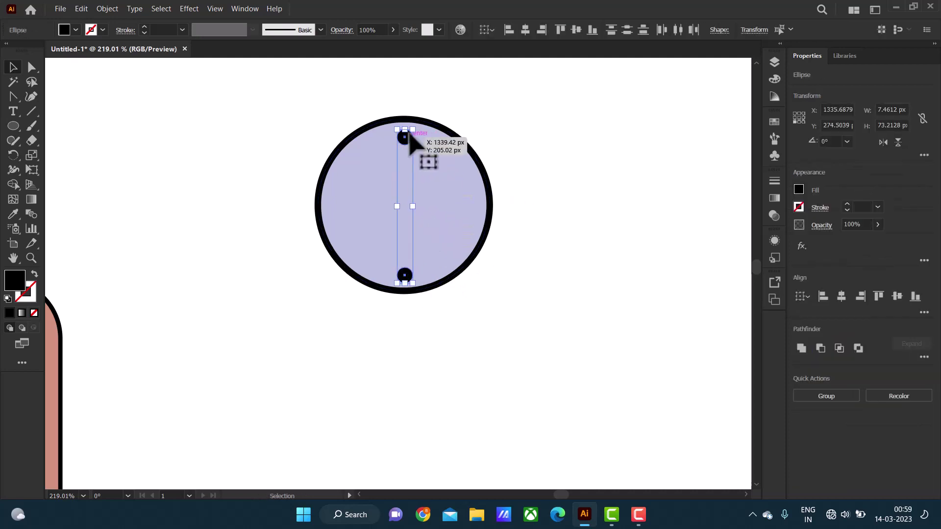
pyautogui.moveTo(420, 129); pyautogui.dragTo(484, 225)
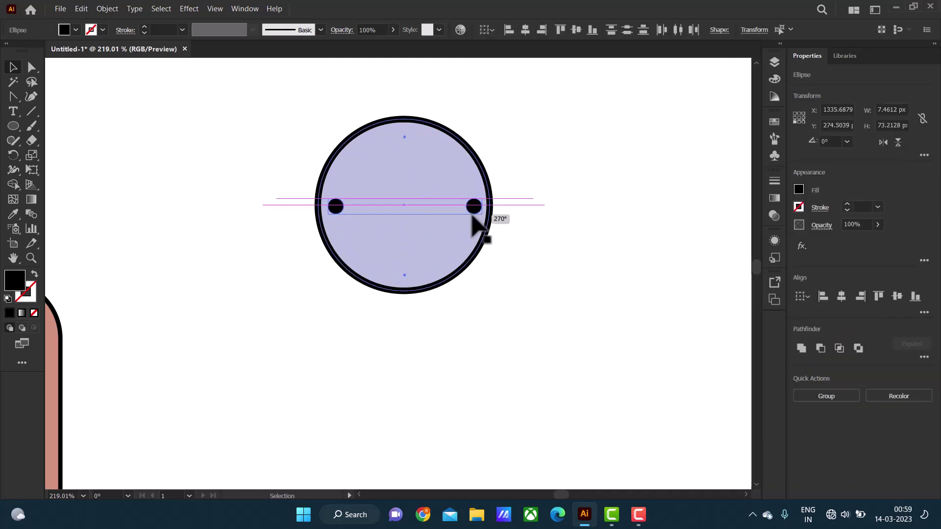
# Group the left and right dots into one pair.
pyautogui.click(515, 203)
pyautogui.click(335, 206)
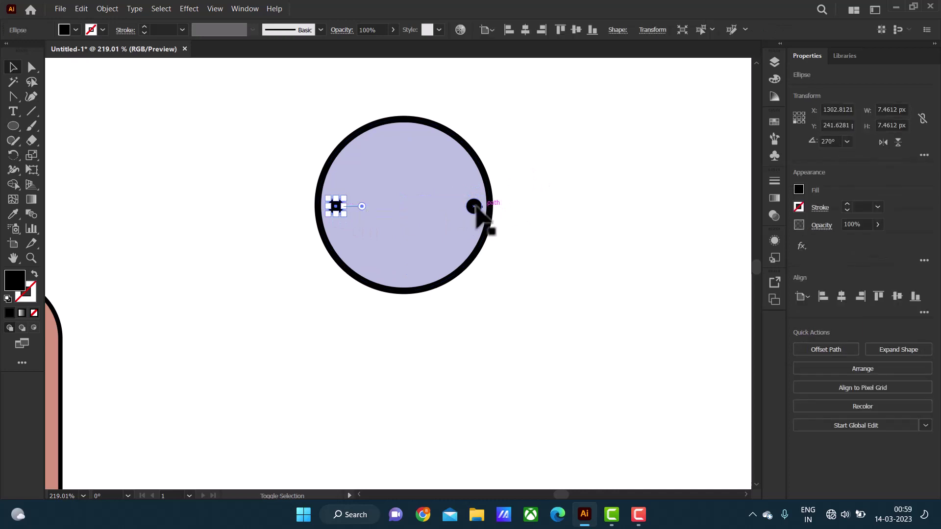
pyautogui.keyDown('shift'); pyautogui.click(473, 206); pyautogui.keyUp('shift')
pyautogui.click(107, 9)
pyautogui.click(155, 65)
pyautogui.click(504, 216)
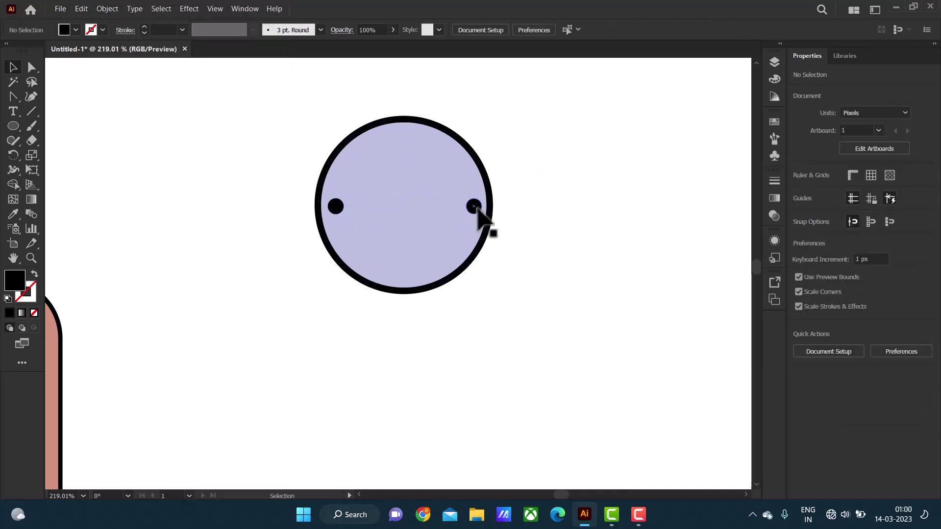
pyautogui.click(478, 210)
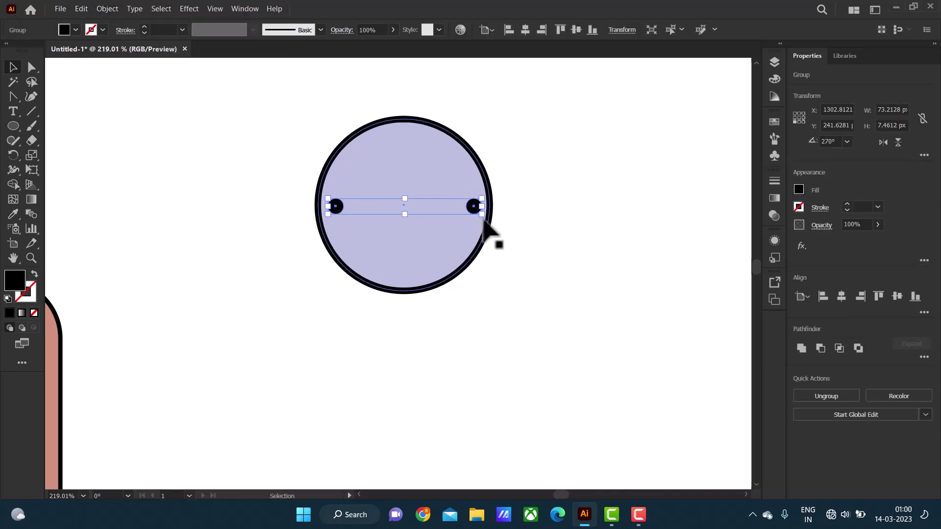
pyautogui.moveTo(485, 228); pyautogui.dragTo(498, 204)
# Zoom in and centre the view on the dial.
pyautogui.press('z')
pyautogui.click(485, 212)
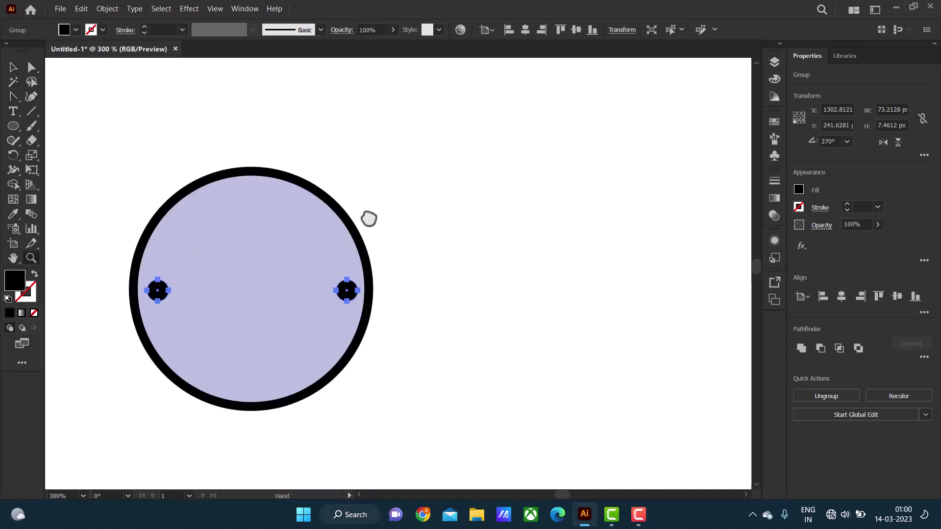
pyautogui.moveTo(368, 215); pyautogui.dragTo(414, 214)
pyautogui.press('v')
pyautogui.moveTo(501, 261); pyautogui.dragTo(539, 225)
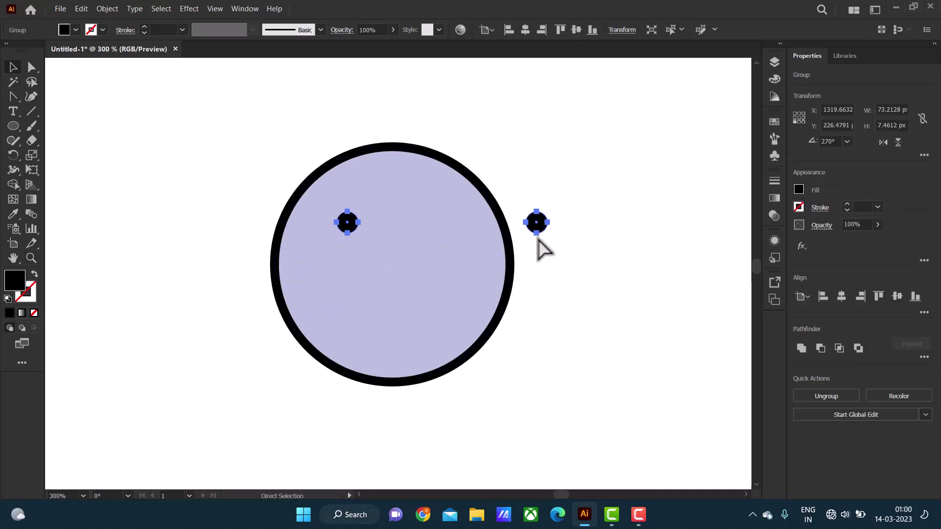
pyautogui.hotkey('ctrl', 'z')
# Add rotated copies of the dot pair at vertical and 135° diagonal positions on the rim.
pyautogui.moveTo(492, 271)
pyautogui.mouseDown()
pyautogui.moveTo(559, 241)
pyautogui.moveTo(451, 307)
pyautogui.mouseUp()
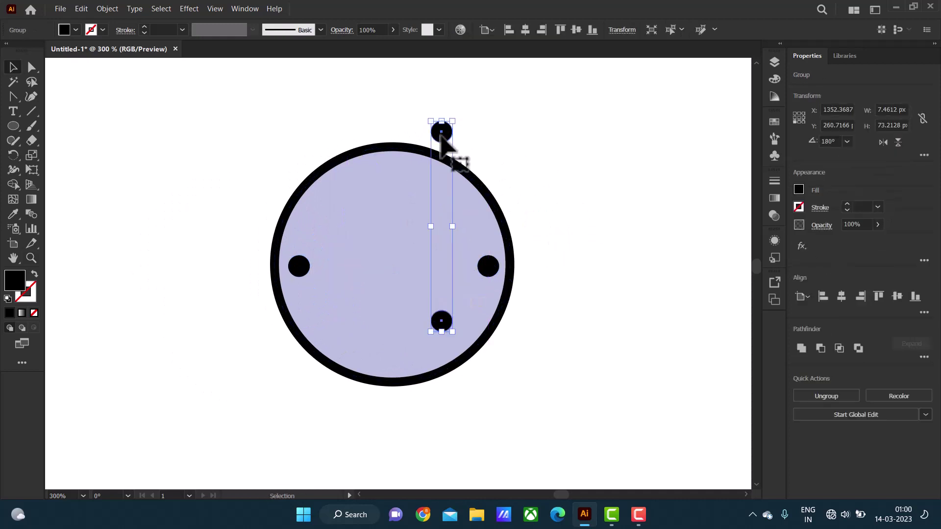
pyautogui.moveTo(433, 146)
pyautogui.mouseDown()
pyautogui.moveTo(384, 184)
pyautogui.moveTo(419, 171)
pyautogui.mouseUp()
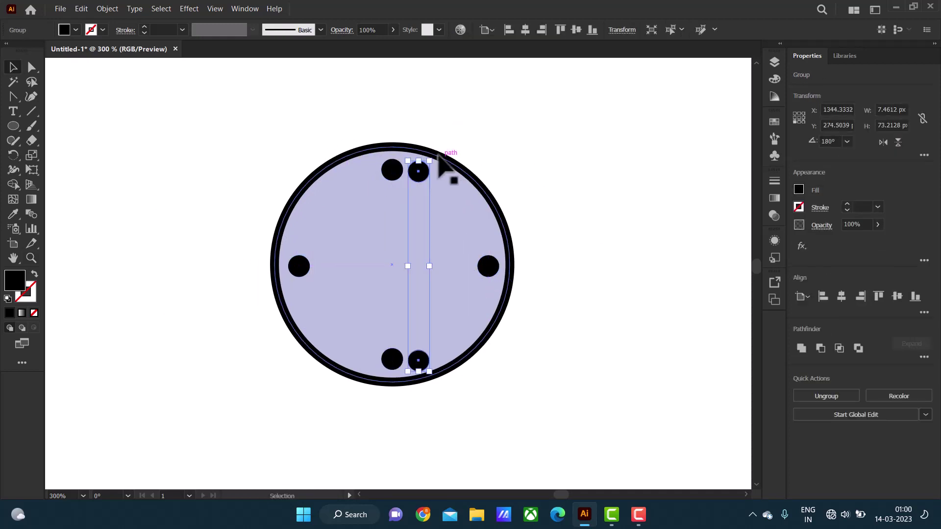
pyautogui.moveTo(463, 209)
pyautogui.mouseDown()
pyautogui.moveTo(487, 202)
pyautogui.moveTo(336, 168)
pyautogui.mouseUp()
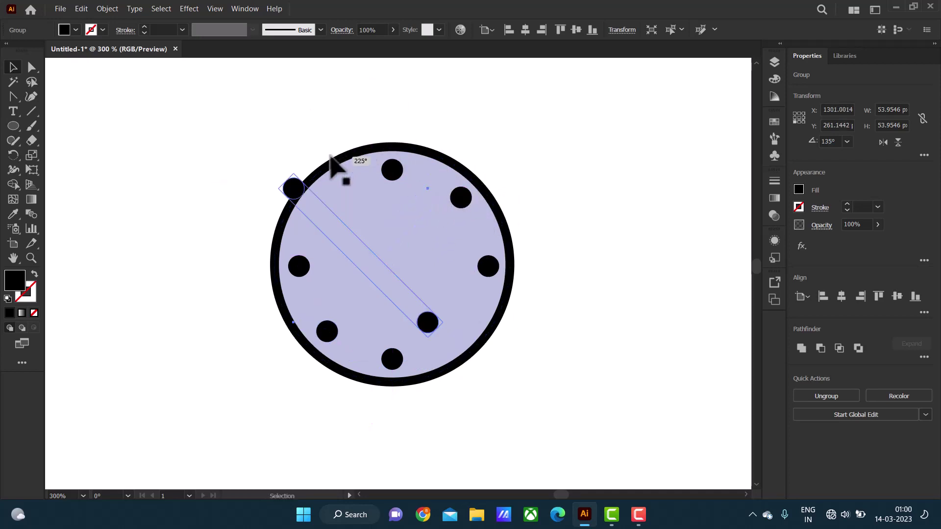
pyautogui.moveTo(308, 199); pyautogui.dragTo(325, 198)
# Duplicate the lavender circle and scale the copy down at the dial's centre.
pyautogui.click(480, 171)
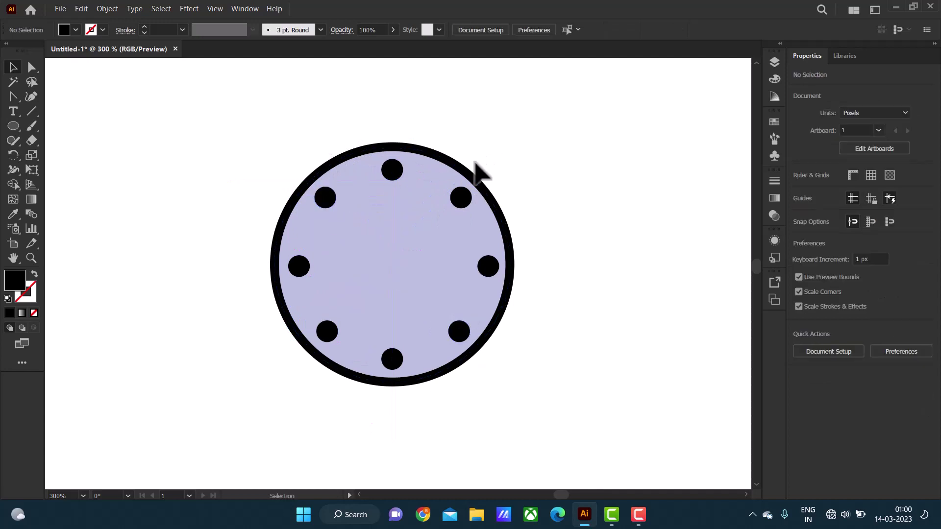
pyautogui.moveTo(438, 252); pyautogui.dragTo(668, 247)
pyautogui.moveTo(743, 132); pyautogui.dragTo(675, 201)
pyautogui.moveTo(631, 255); pyautogui.dragTo(406, 267)
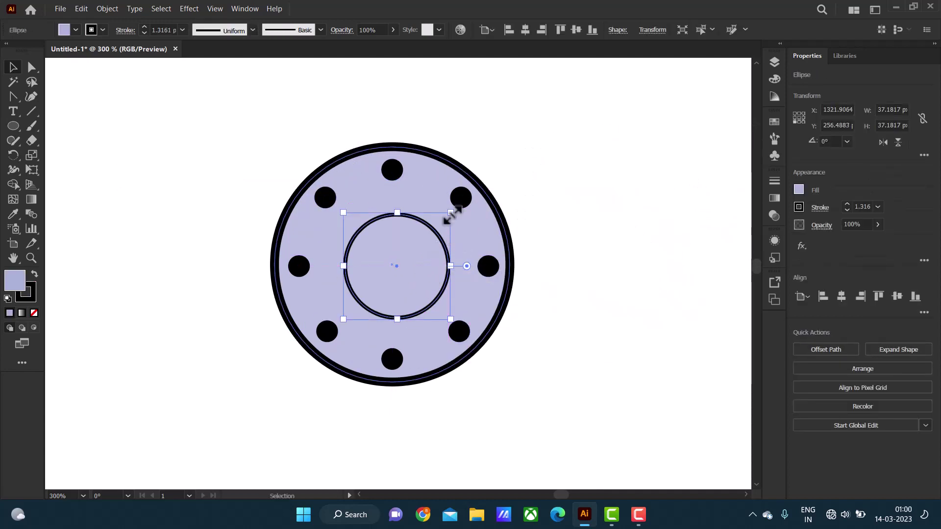
pyautogui.moveTo(449, 213); pyautogui.dragTo(462, 202)
# Give the inner circle a 5 pt outline and centre-align it with the dial.
pyautogui.click(143, 27)
pyautogui.click(144, 27)
pyautogui.click(143, 27)
pyautogui.click(546, 211)
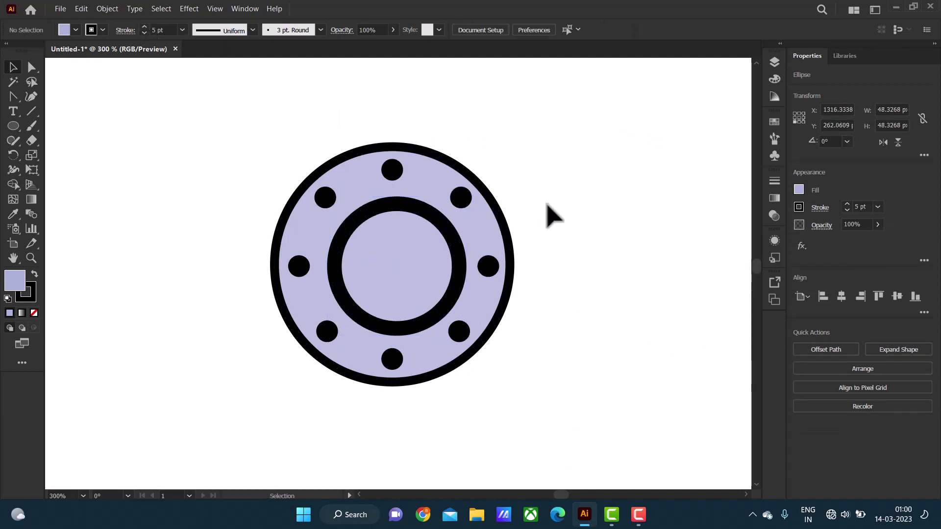
pyautogui.moveTo(411, 276)
pyautogui.mouseDown()
pyautogui.moveTo(403, 260)
pyautogui.moveTo(430, 274)
pyautogui.moveTo(435, 267)
pyautogui.mouseUp()
pyautogui.click(507, 247)
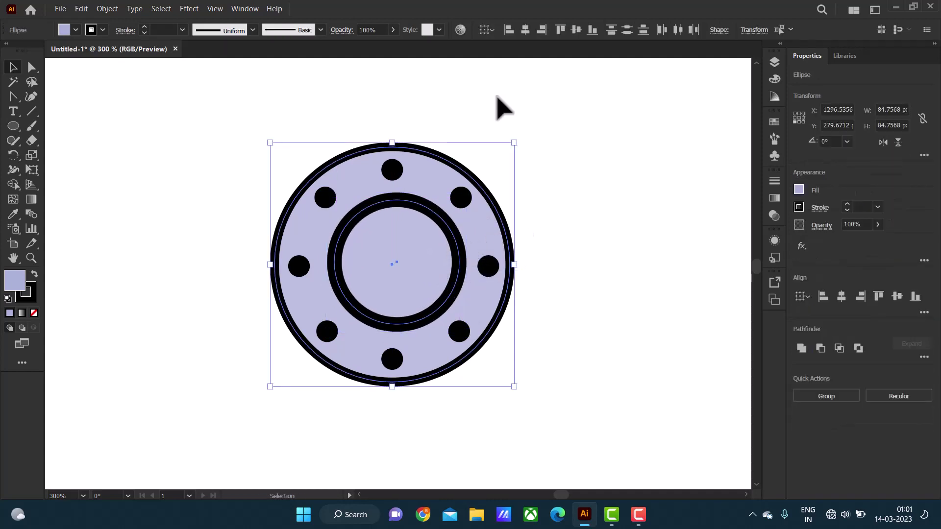
pyautogui.click(569, 31)
pyautogui.click(562, 147)
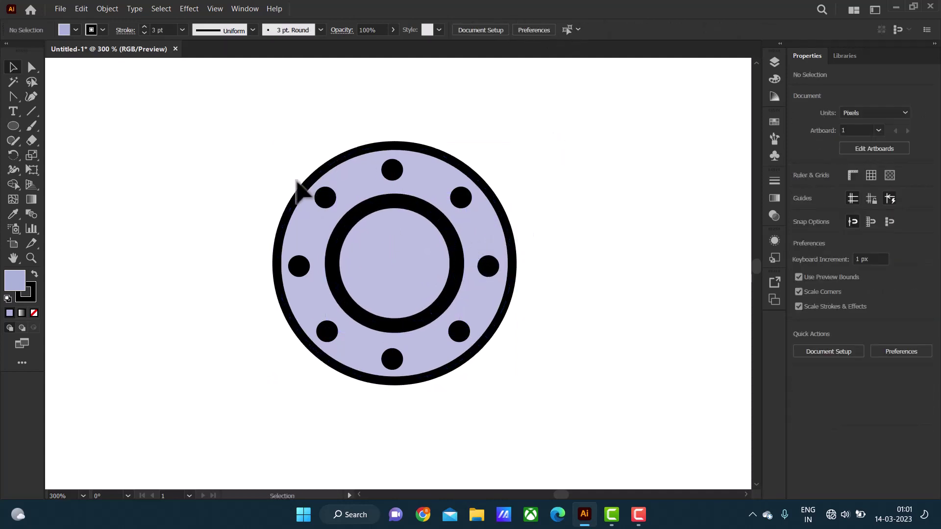
# Draw a thin vertical bar with no outline at the dial's centre.
pyautogui.click(13, 127)
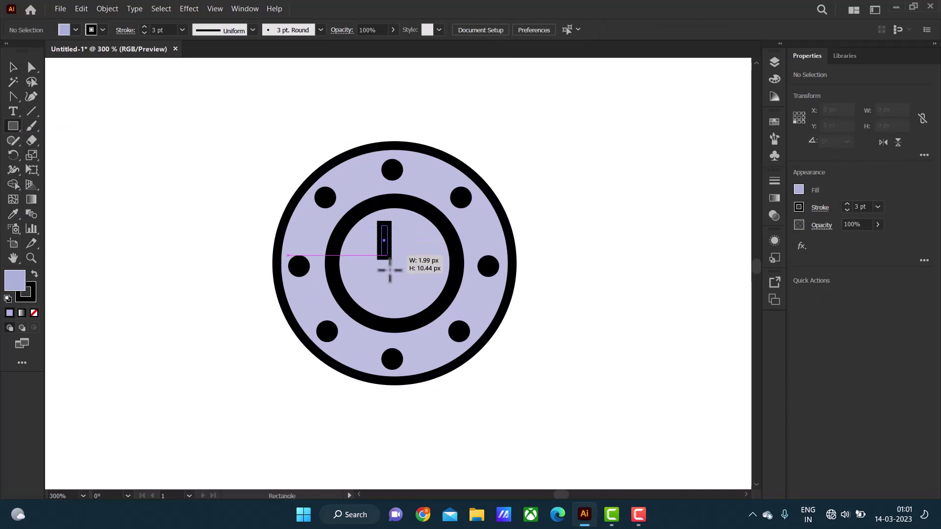
pyautogui.moveTo(390, 270); pyautogui.dragTo(404, 310)
pyautogui.click(34, 274)
pyautogui.click(31, 298)
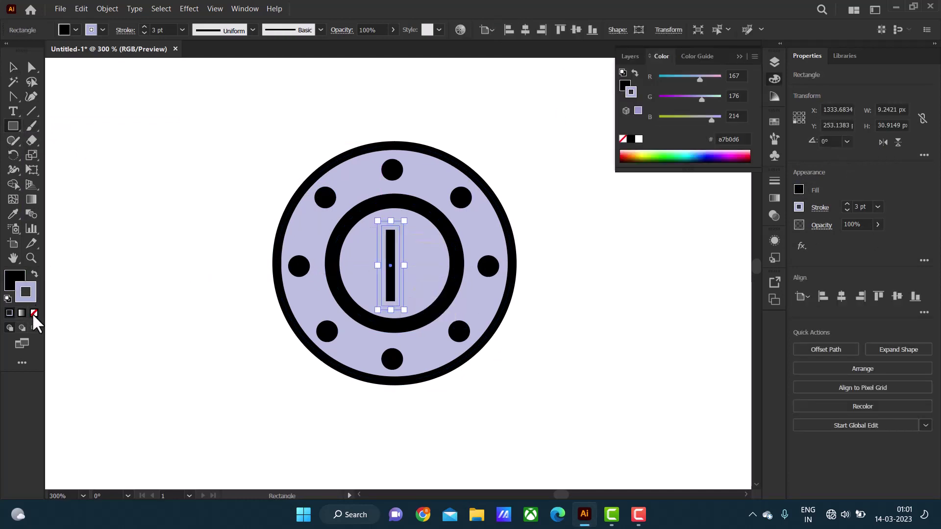
pyautogui.press('v')
pyautogui.moveTo(388, 259); pyautogui.dragTo(391, 258)
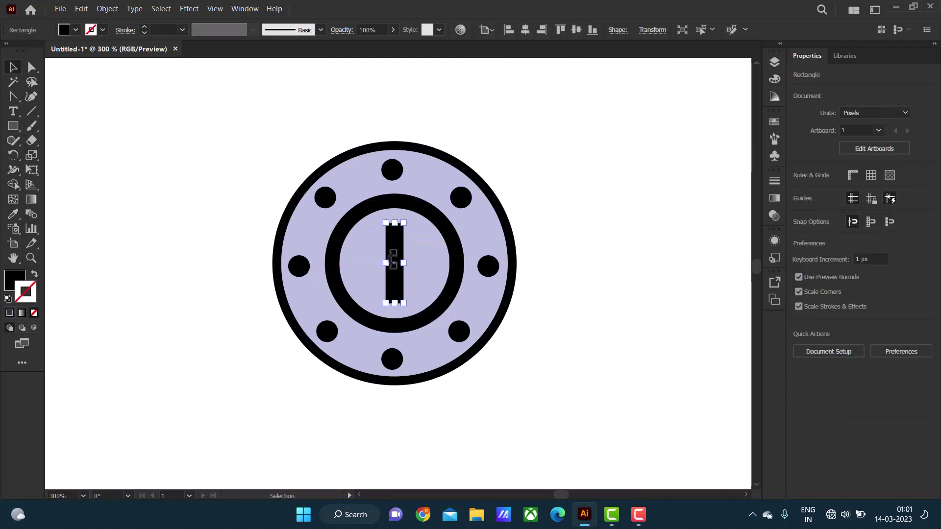
# Fill the indicator bar with near-white and zoom out to the whole artboard.
pyautogui.click(75, 30)
pyautogui.click(69, 87)
pyautogui.click(102, 87)
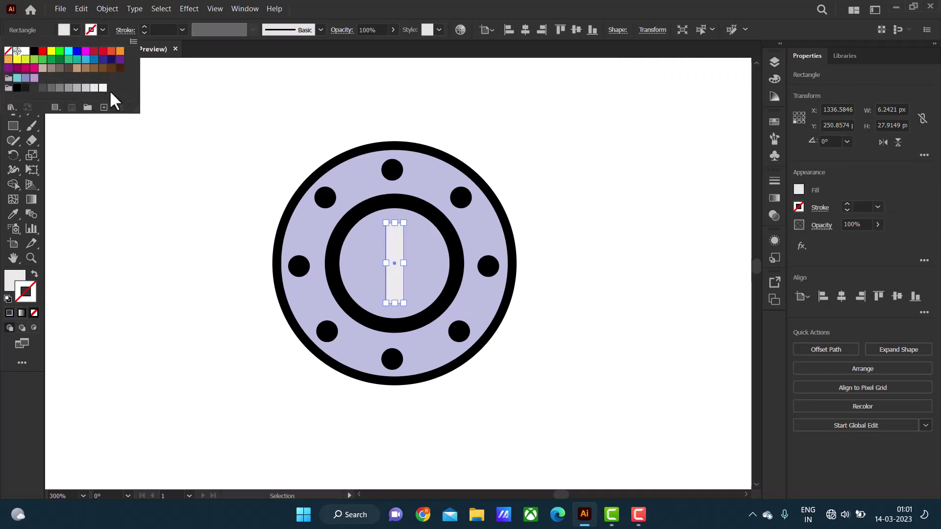
pyautogui.press('Escape')
pyautogui.click(200, 176)
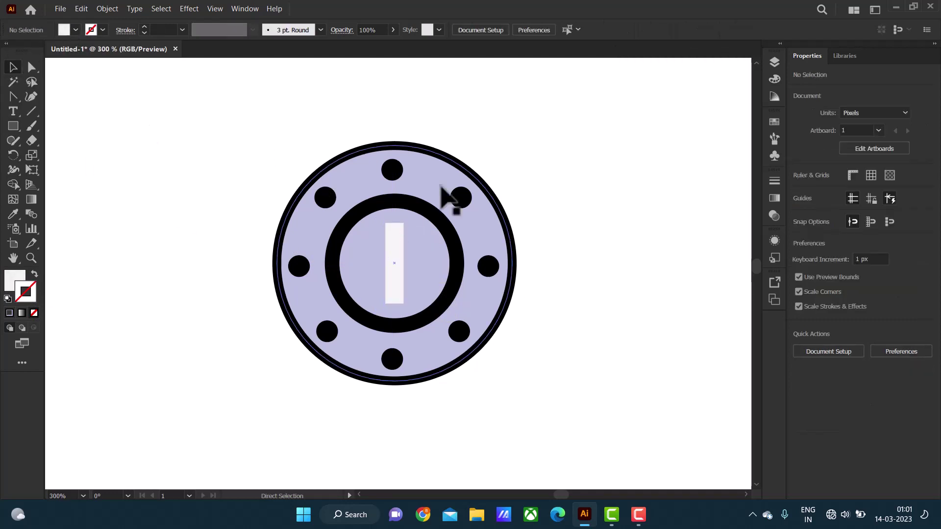
pyautogui.hotkey('ctrl', '0')
# Group the knob, place it and a copy on the upper side panel, and delete the stray circle.
pyautogui.click(535, 164)
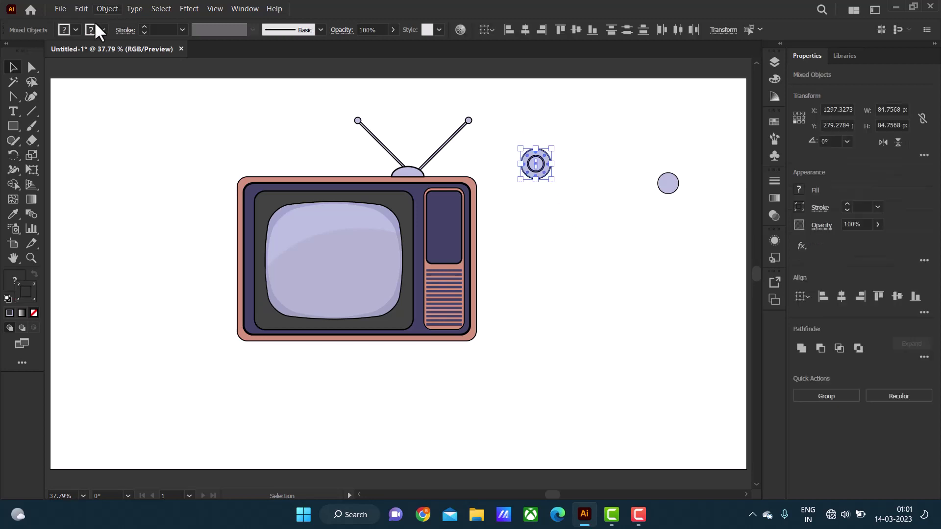
pyautogui.click(107, 8)
pyautogui.click(162, 66)
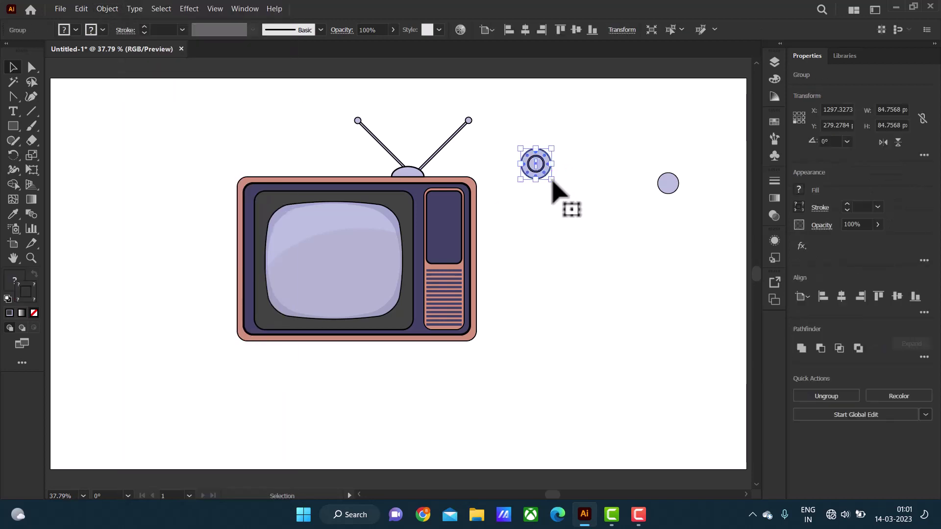
pyautogui.moveTo(541, 171)
pyautogui.mouseDown()
pyautogui.moveTo(449, 213)
pyautogui.moveTo(442, 238)
pyautogui.mouseUp()
pyautogui.moveTo(647, 140); pyautogui.dragTo(675, 206)
pyautogui.press('Delete')
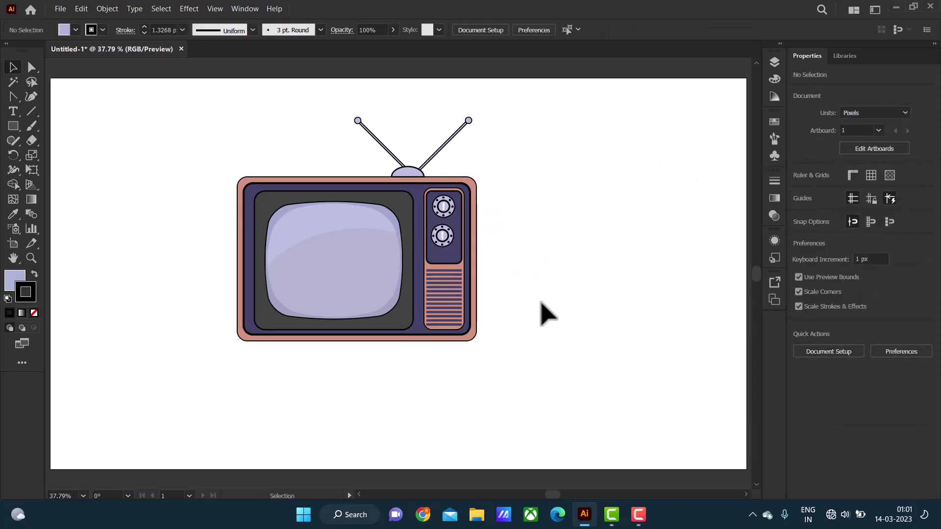
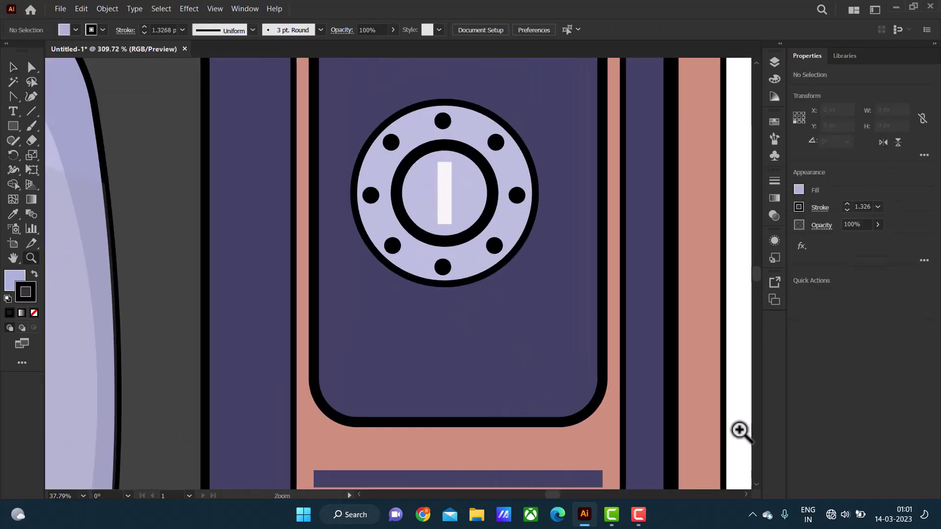
# Draw a small circle at the panel's lower left below the knob, and make a smaller copy.
pyautogui.moveTo(414, 248); pyautogui.dragTo(739, 431)
pyautogui.click(13, 126)
pyautogui.press('l')
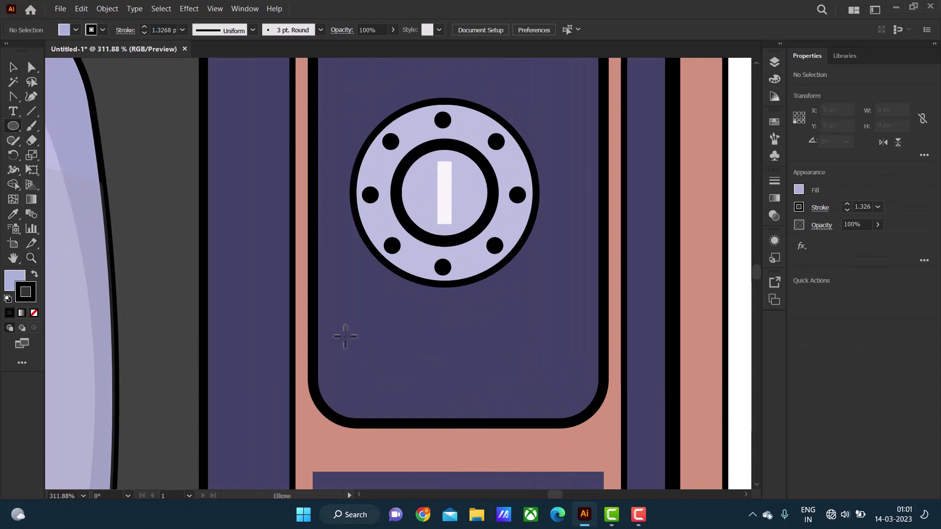
pyautogui.moveTo(344, 335)
pyautogui.mouseDown()
pyautogui.moveTo(396, 387)
pyautogui.moveTo(547, 369)
pyautogui.mouseUp()
pyautogui.click(418, 370)
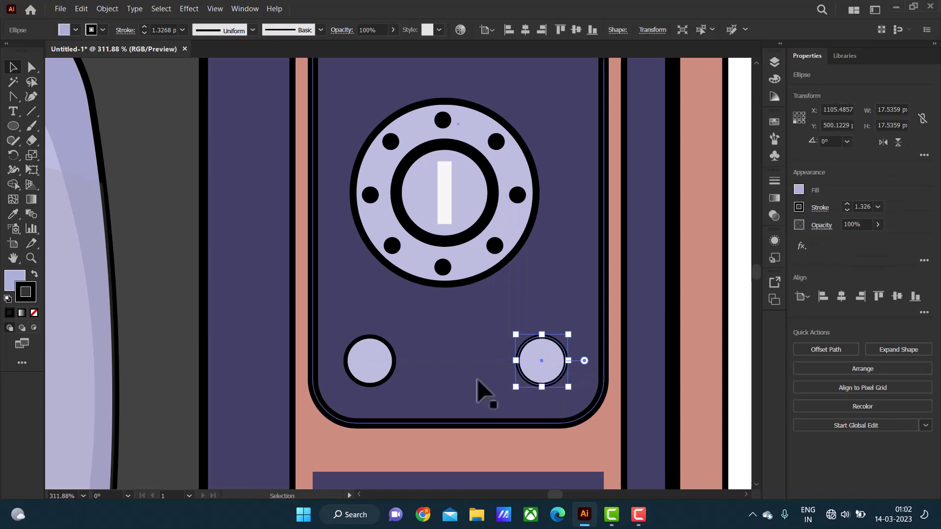
pyautogui.moveTo(392, 365)
pyautogui.mouseDown()
pyautogui.moveTo(453, 334)
pyautogui.moveTo(451, 313)
pyautogui.mouseUp()
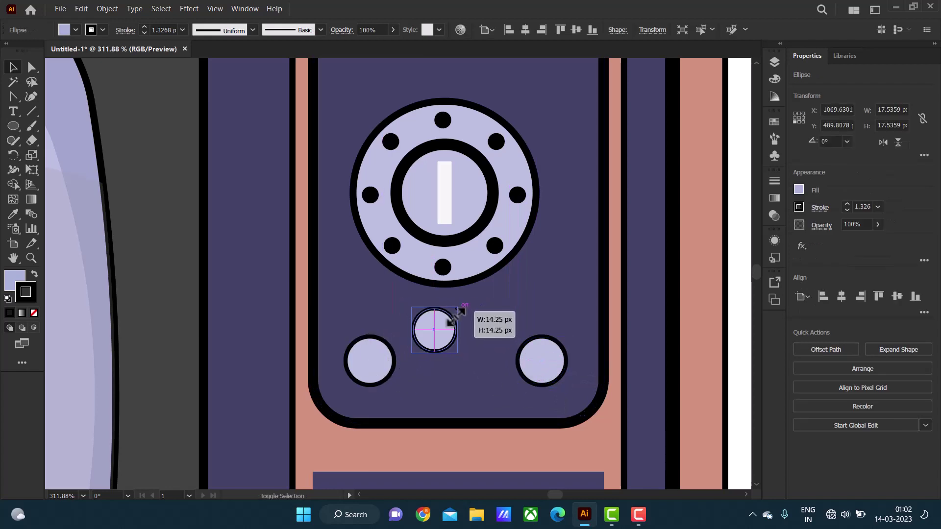
# Make the small circle white with no outline and centre it on the left button.
pyautogui.click(76, 29)
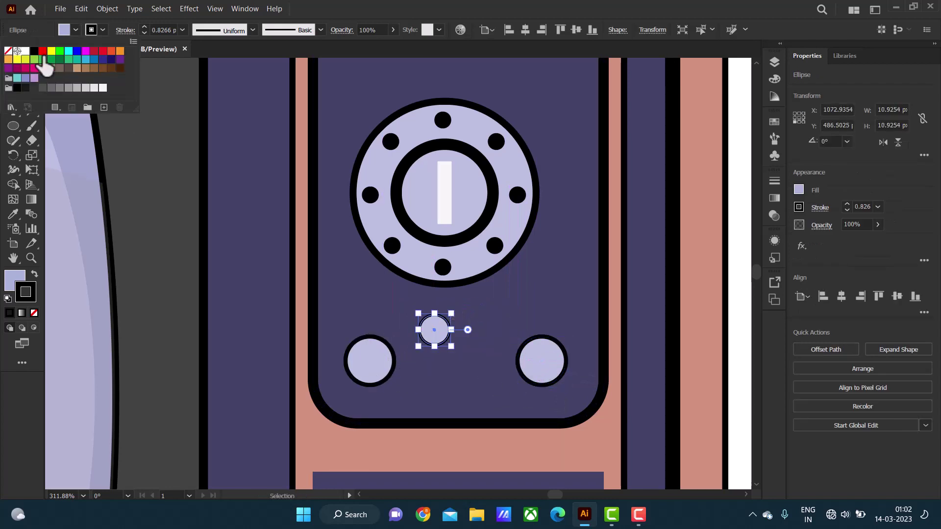
pyautogui.click(103, 30)
pyautogui.click(8, 51)
pyautogui.click(472, 327)
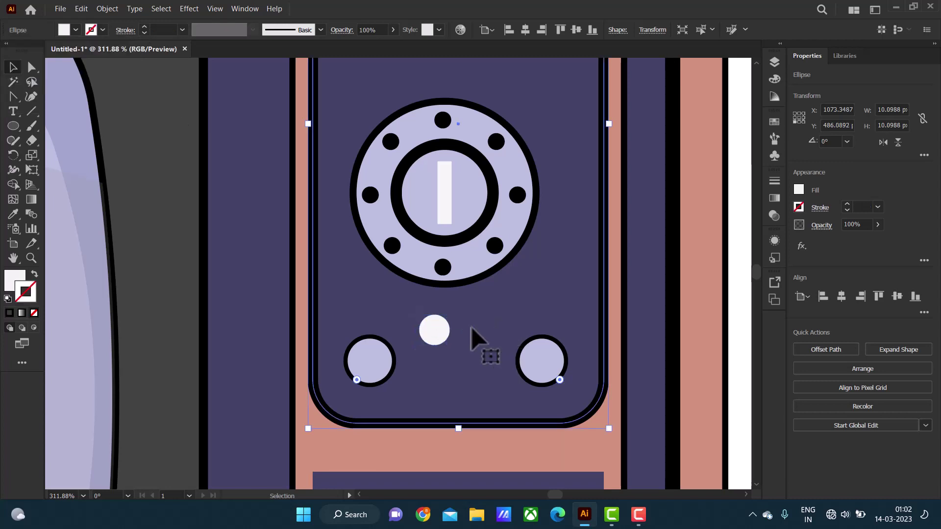
pyautogui.moveTo(450, 330); pyautogui.dragTo(379, 362)
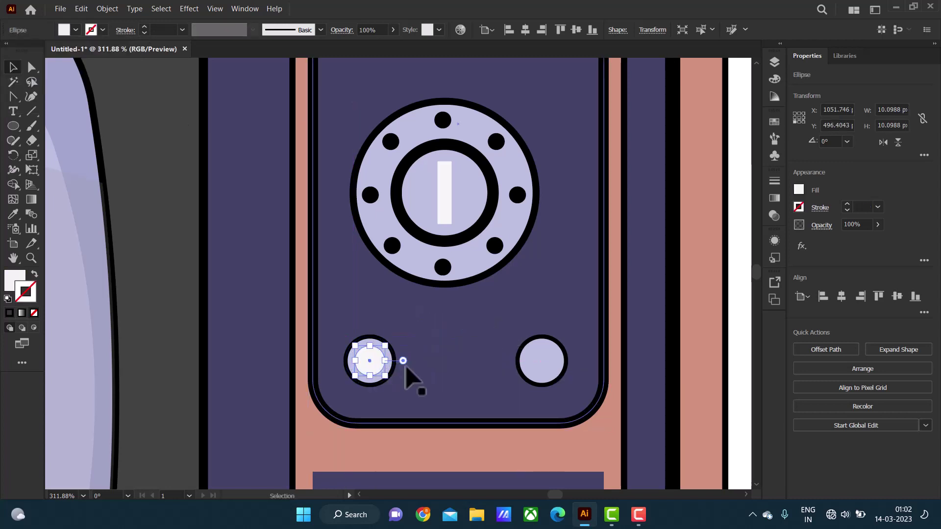
pyautogui.keyDown('shift'); pyautogui.click(392, 372); pyautogui.keyUp('shift')
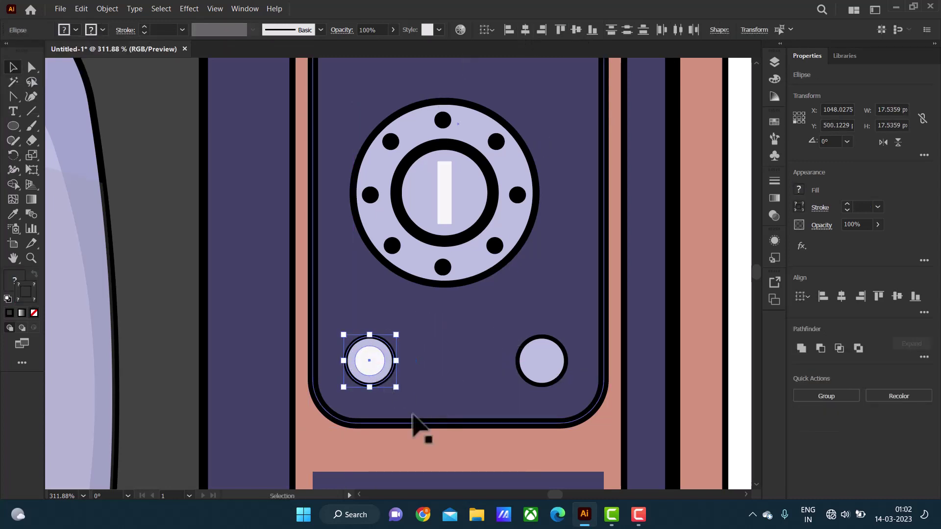
pyautogui.click(361, 374)
# Copy the white centre onto the right button and bring it to the front.
pyautogui.hotkey('ctrl', 'shift', 'a')
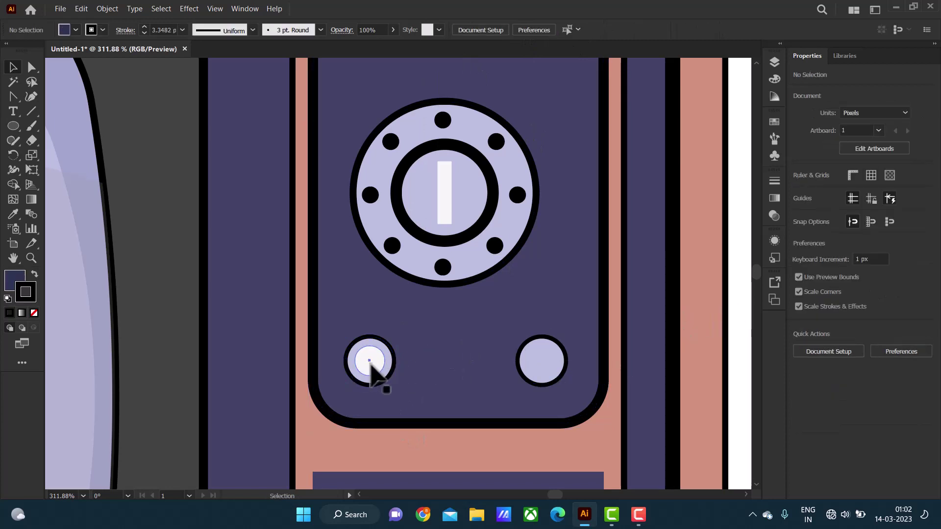
pyautogui.moveTo(370, 362); pyautogui.dragTo(541, 362)
pyautogui.click(106, 9)
pyautogui.moveTo(157, 21)
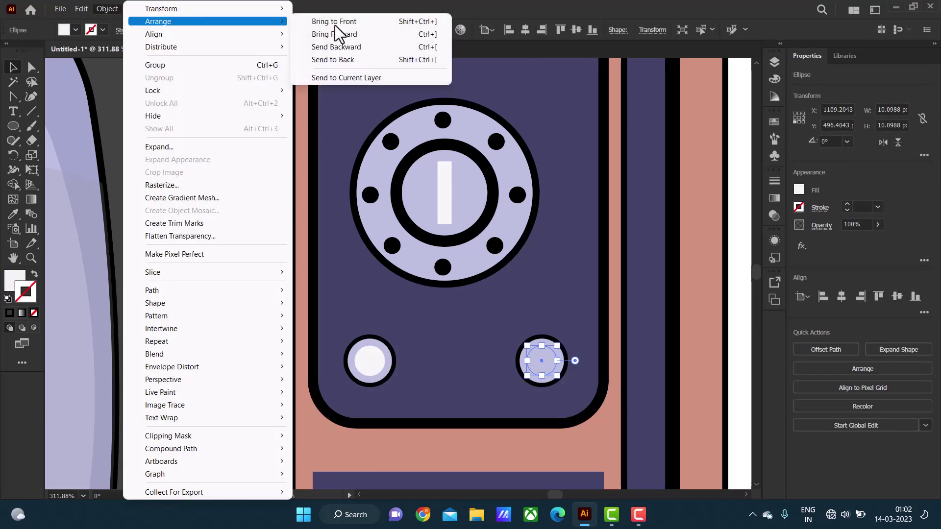
pyautogui.click(336, 22)
pyautogui.hotkey('ctrl', 'shift', 'a')
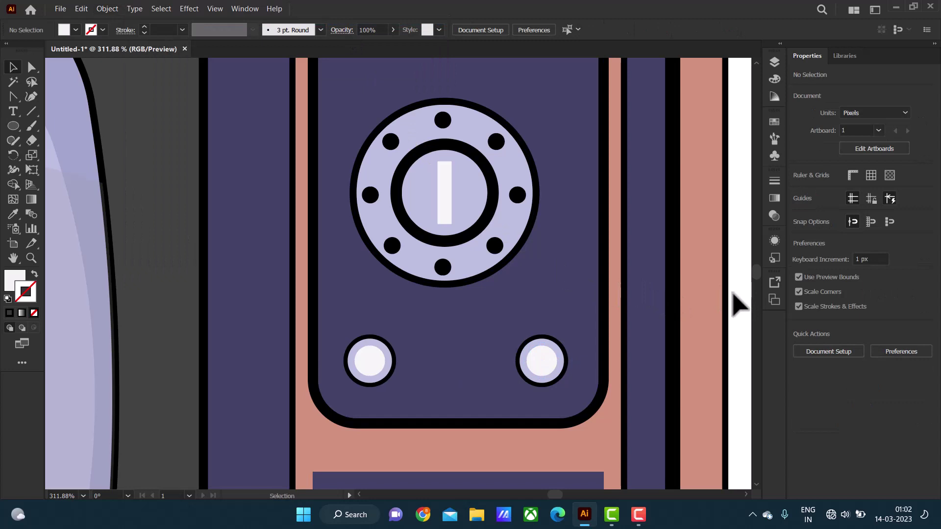
# Give both white button centres a black outline.
pyautogui.click(547, 365)
pyautogui.keyDown('shift'); pyautogui.click(371, 375); pyautogui.keyUp('shift')
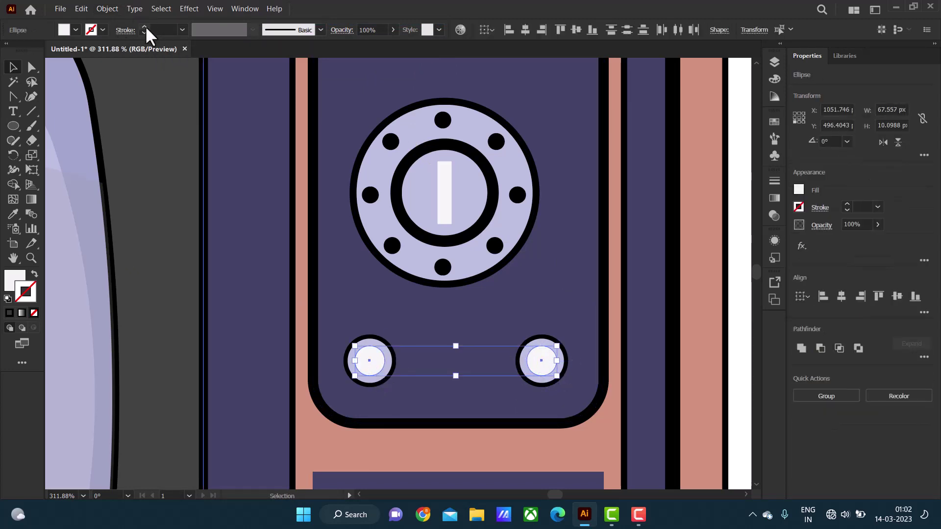
pyautogui.click(145, 26)
pyautogui.click(731, 219)
pyautogui.hotkey('ctrl', '0')
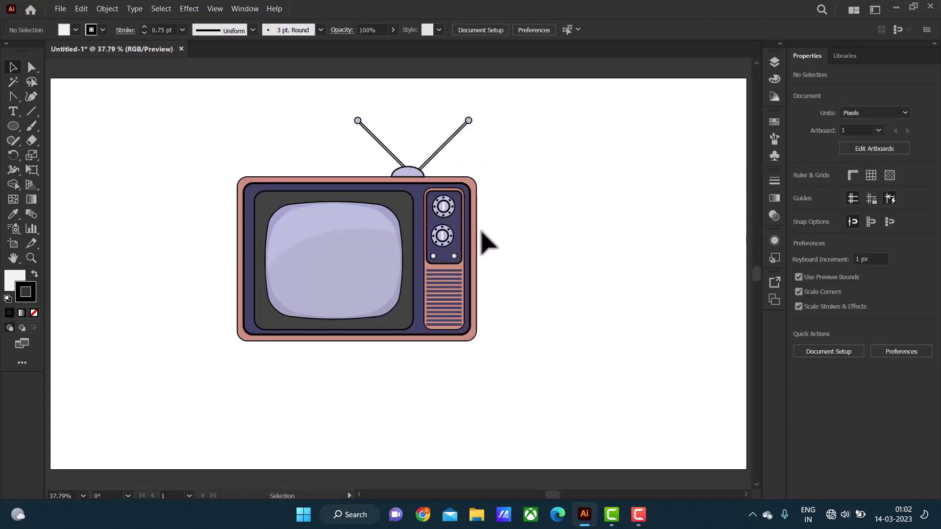
# Group the left button's two circles and enlarge the group around its centre.
pyautogui.scroll(5, 439, 265)
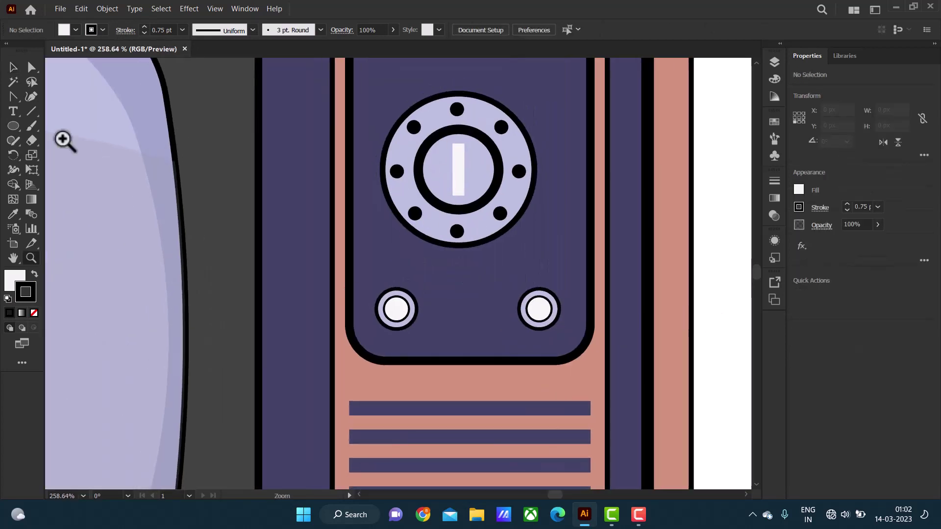
pyautogui.click(411, 318)
pyautogui.click(107, 9)
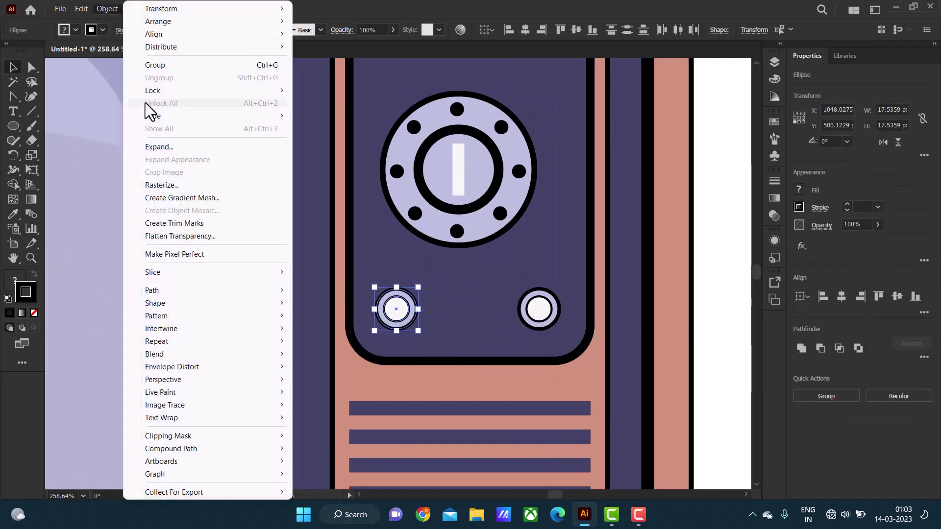
pyautogui.click(152, 65)
pyautogui.moveTo(418, 287); pyautogui.dragTo(434, 279)
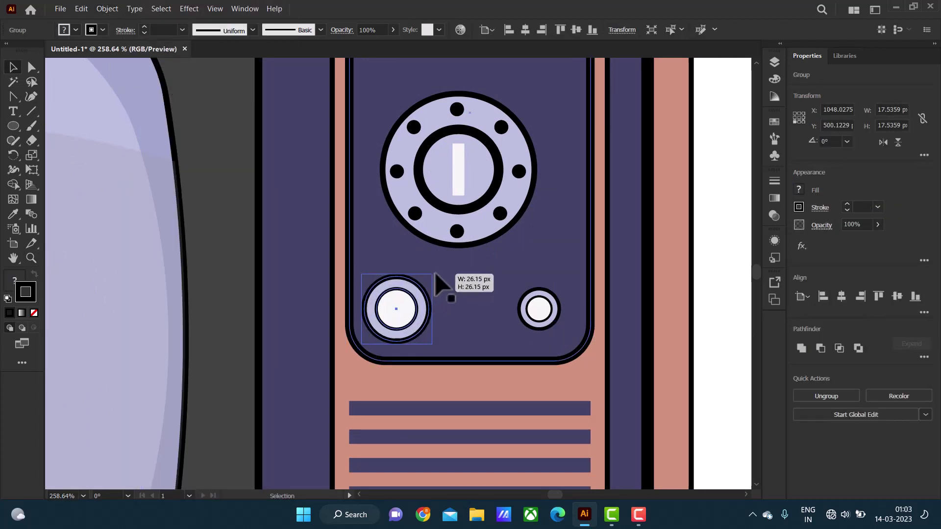
pyautogui.click(745, 304)
# Alt-drag a copy of the enlarged button onto the right button's spot.
pyautogui.click(550, 319)
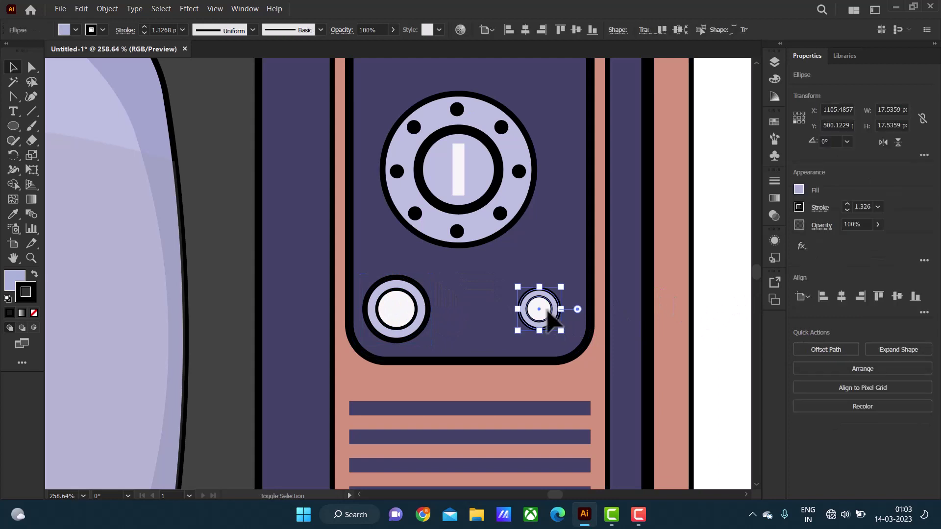
pyautogui.moveTo(389, 304); pyautogui.dragTo(547, 316)
pyautogui.hotkey('ctrl', '0')
pyautogui.click(543, 305)
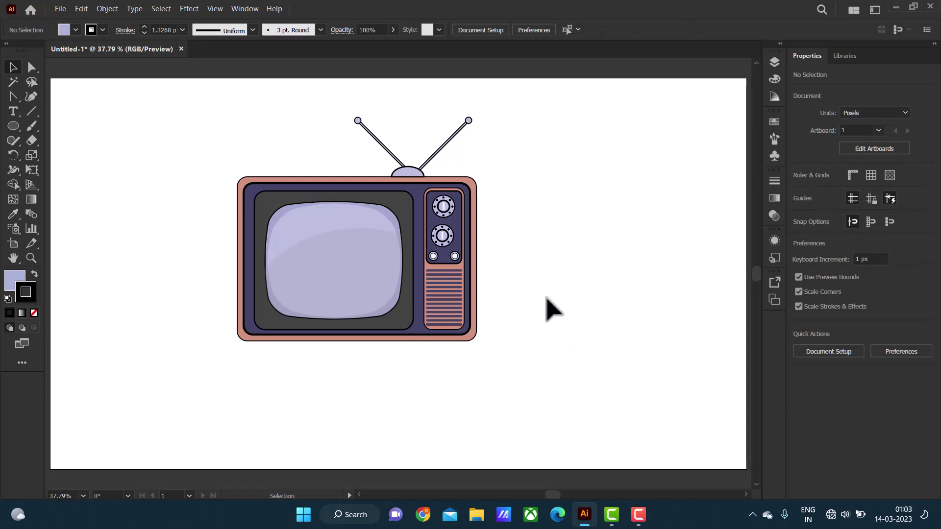
# Place a copy of the tall rectangle beside the TV.
pyautogui.moveTo(461, 273); pyautogui.dragTo(637, 260)
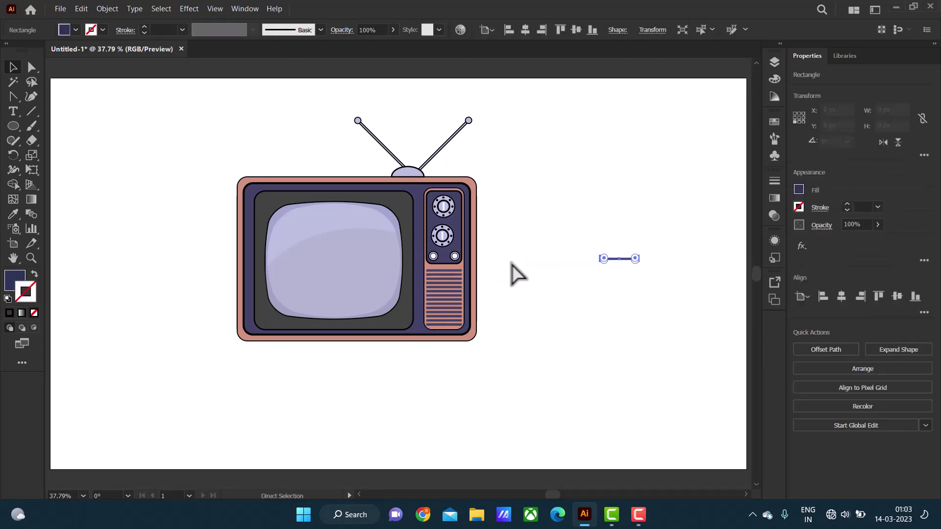
pyautogui.moveTo(473, 273); pyautogui.dragTo(623, 250)
pyautogui.click(107, 9)
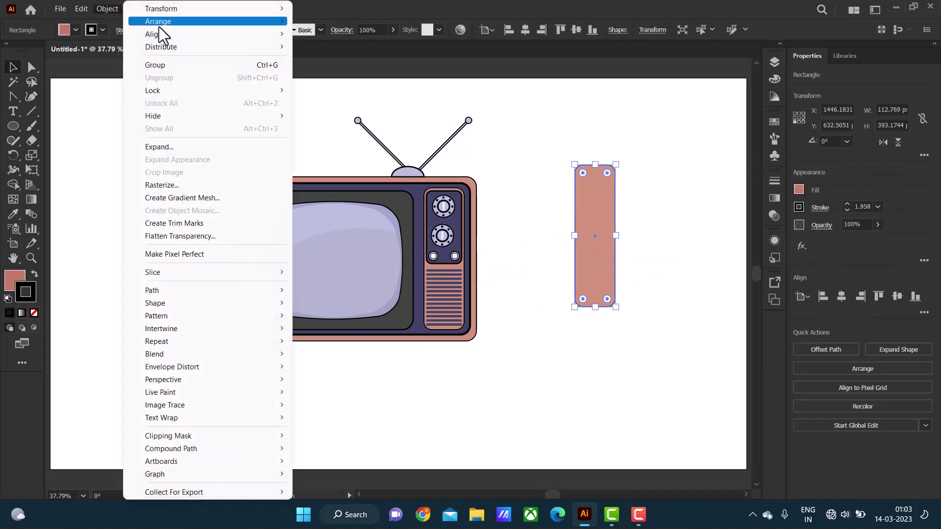
pyautogui.click(334, 34)
pyautogui.click(688, 294)
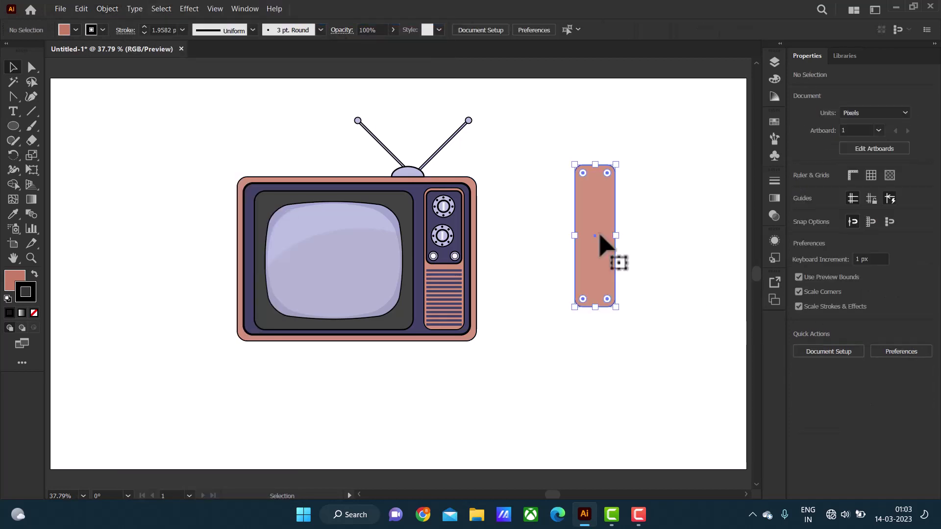
pyautogui.click(605, 248)
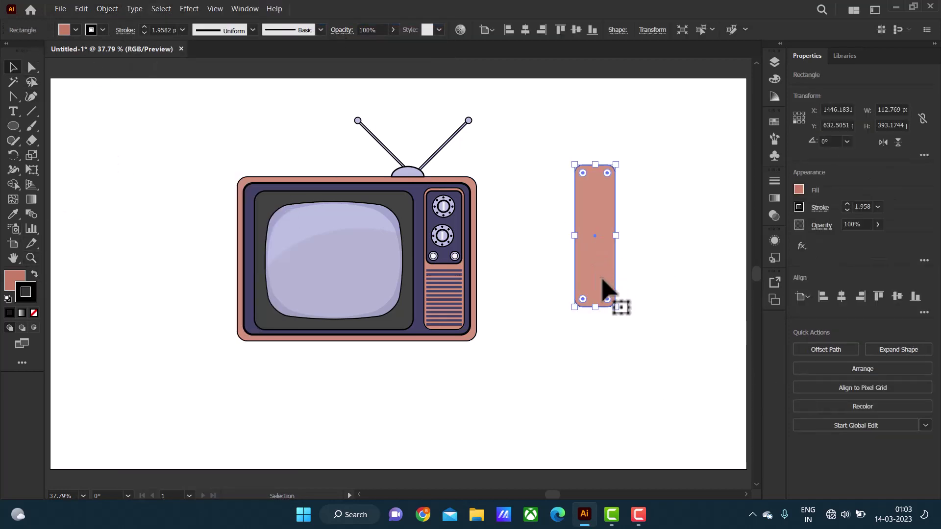
# Fill the tall rectangle black at 25% opacity and reposition it.
pyautogui.click(75, 30)
pyautogui.click(17, 87)
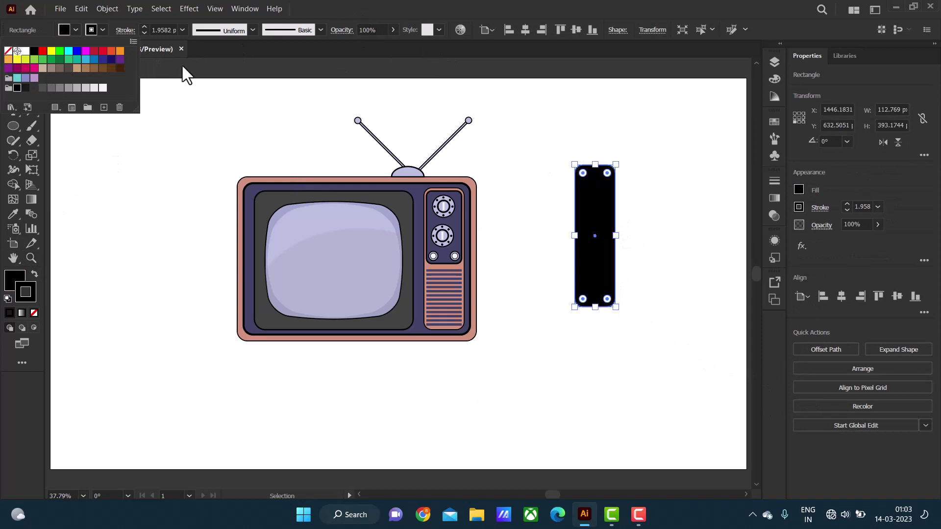
pyautogui.click(392, 30)
pyautogui.moveTo(392, 44); pyautogui.dragTo(357, 43)
pyautogui.click(539, 147)
pyautogui.moveTo(613, 262)
pyautogui.mouseDown()
pyautogui.moveTo(468, 303)
pyautogui.moveTo(649, 255)
pyautogui.mouseUp()
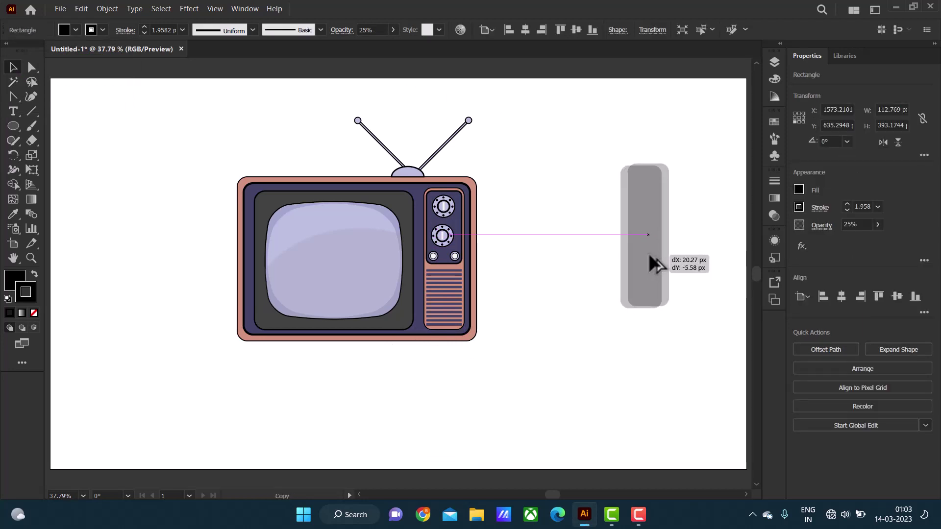
# Trim an offset overlapping copy away to leave a thin strip.
pyautogui.moveTo(648, 254); pyautogui.dragTo(650, 255)
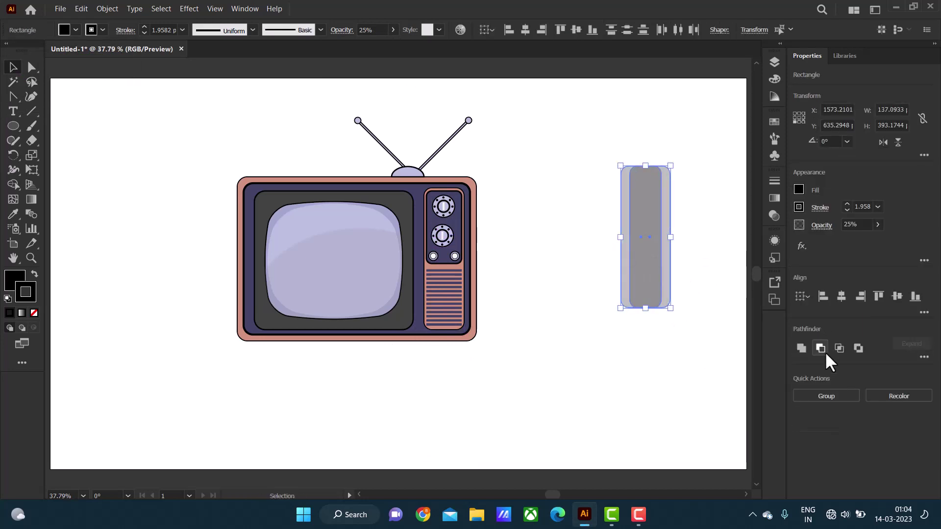
pyautogui.click(13, 184)
pyautogui.keyDown('alt'); pyautogui.click(630, 260); pyautogui.keyUp('alt')
pyautogui.keyDown('alt'); pyautogui.click(664, 260); pyautogui.keyUp('alt')
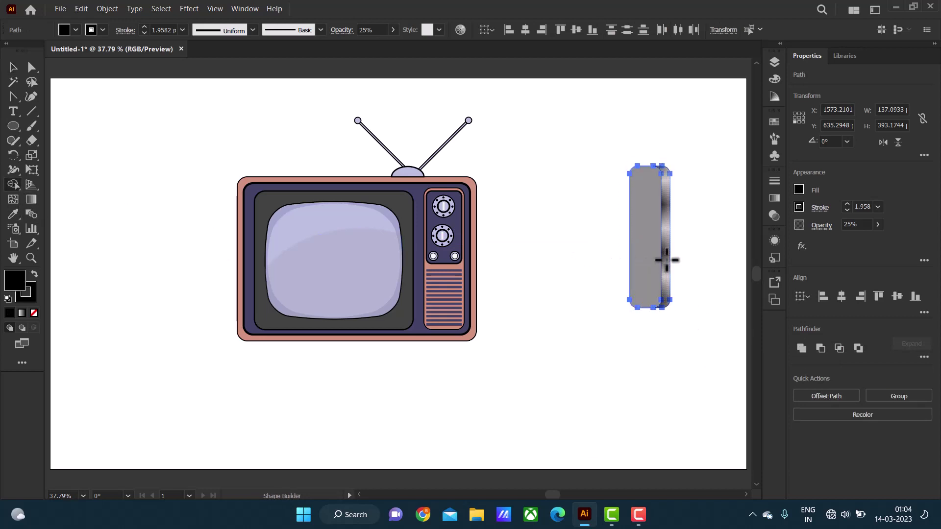
# Move the strip back beside the TV and undo to the grey rounded rectangle.
pyautogui.moveTo(624, 308)
pyautogui.mouseDown()
pyautogui.moveTo(651, 306)
pyautogui.moveTo(461, 311)
pyautogui.mouseUp()
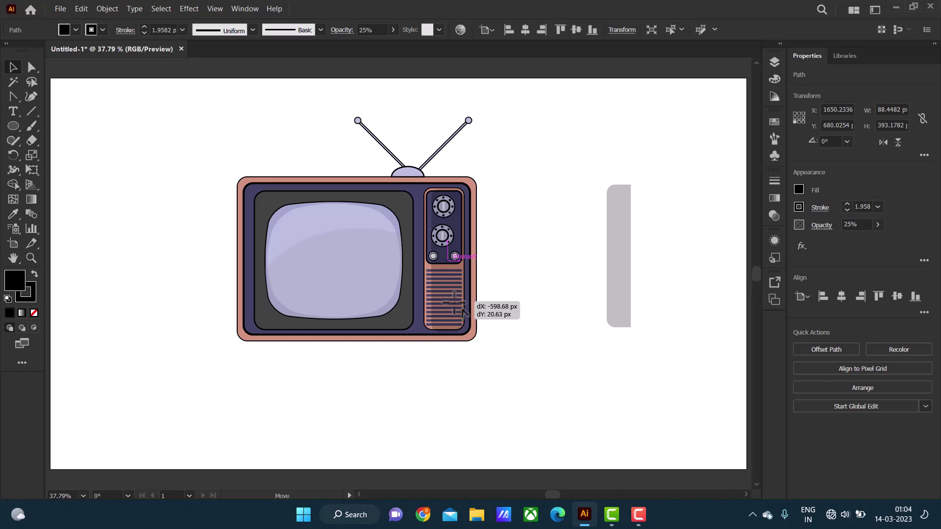
pyautogui.click(529, 288)
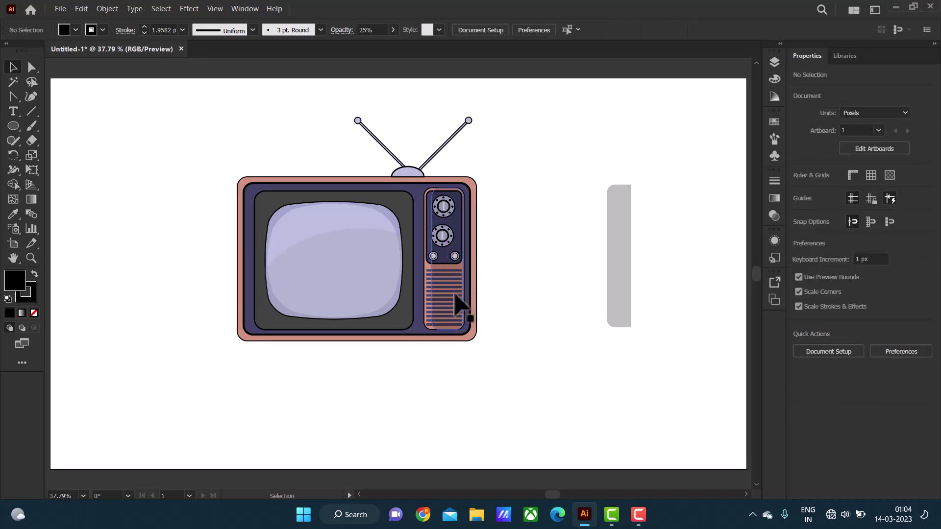
pyautogui.moveTo(454, 309); pyautogui.dragTo(656, 301)
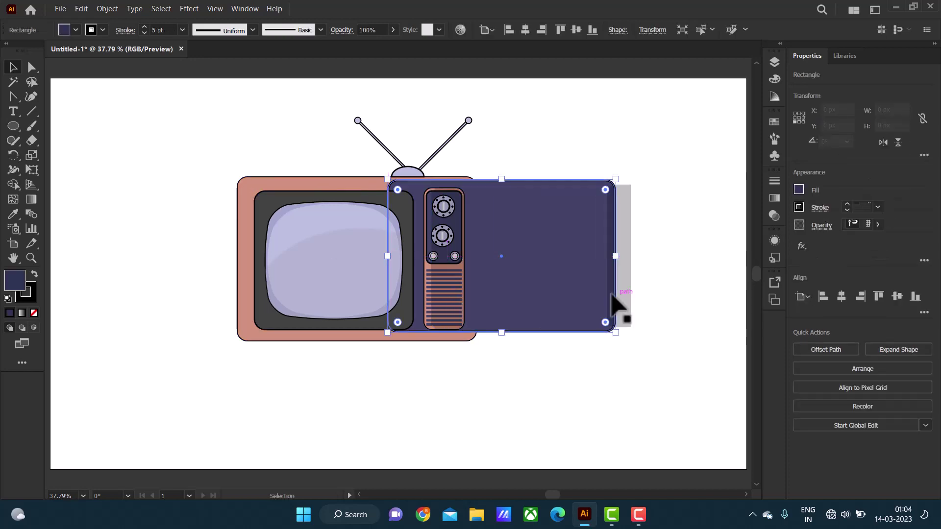
pyautogui.hotkey('ctrl', 'z')
pyautogui.click(676, 275)
pyautogui.click(594, 294)
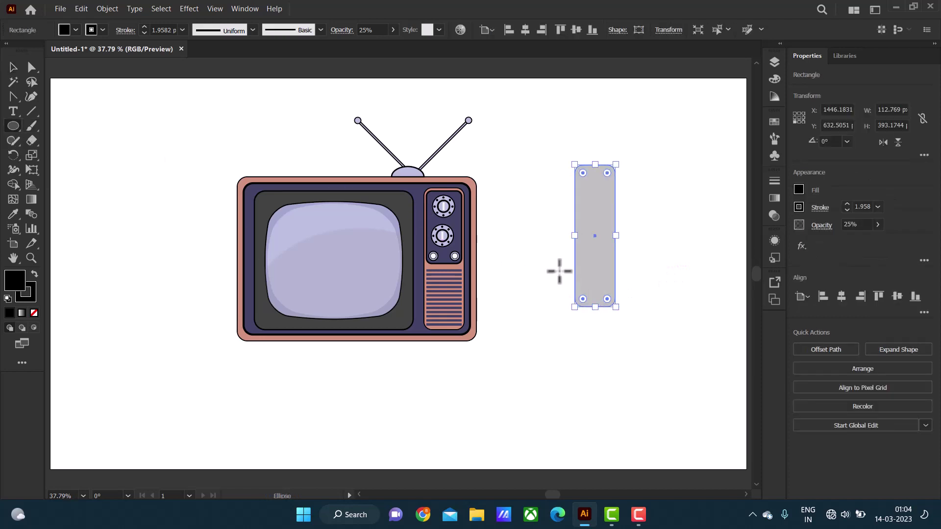
# Draw a black ellipse over the grey rectangle and select both shapes.
pyautogui.moveTo(518, 216); pyautogui.dragTo(631, 417)
pyautogui.moveTo(574, 362)
pyautogui.mouseDown()
pyautogui.moveTo(628, 323)
pyautogui.moveTo(639, 336)
pyautogui.moveTo(631, 332)
pyautogui.moveTo(643, 320)
pyautogui.moveTo(630, 315)
pyautogui.moveTo(627, 331)
pyautogui.mouseUp()
pyautogui.click(545, 220)
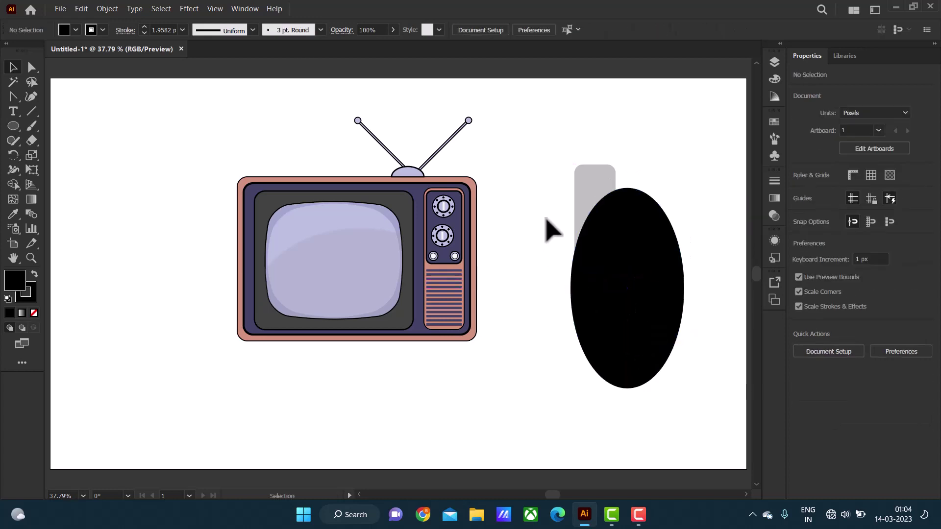
pyautogui.moveTo(546, 219); pyautogui.dragTo(617, 345)
# With Shape Builder, delete the ellipse outside the rectangle and the rectangle's grey top.
pyautogui.press('k')
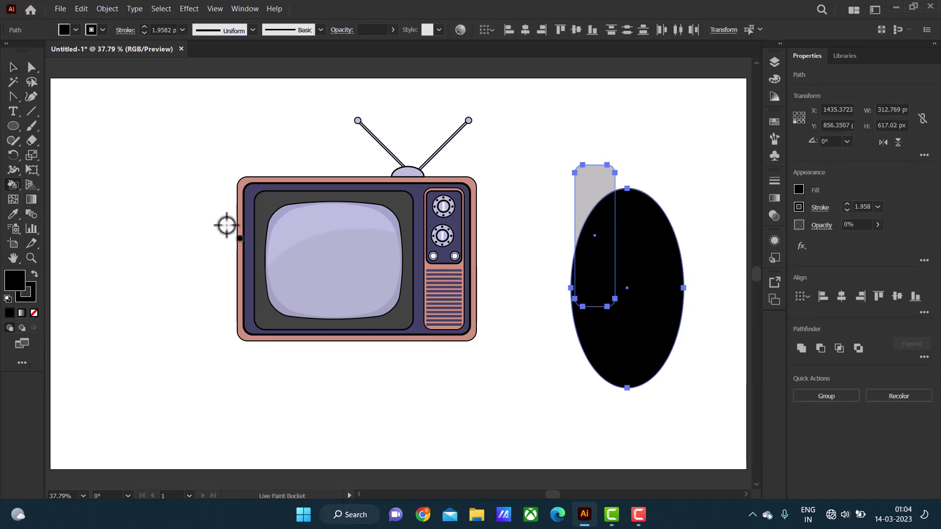
pyautogui.moveTo(11, 183); pyautogui.dragTo(58, 180)
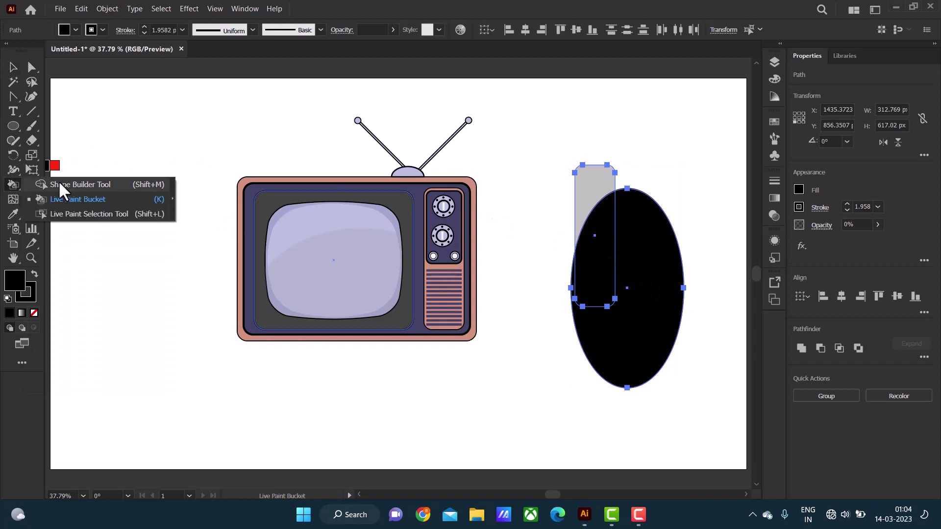
pyautogui.keyDown('alt'); pyautogui.click(652, 306); pyautogui.keyUp('alt')
pyautogui.keyDown('alt'); pyautogui.click(586, 183); pyautogui.keyUp('alt')
# Try the curved black shape on the TV, then delete it.
pyautogui.press('v')
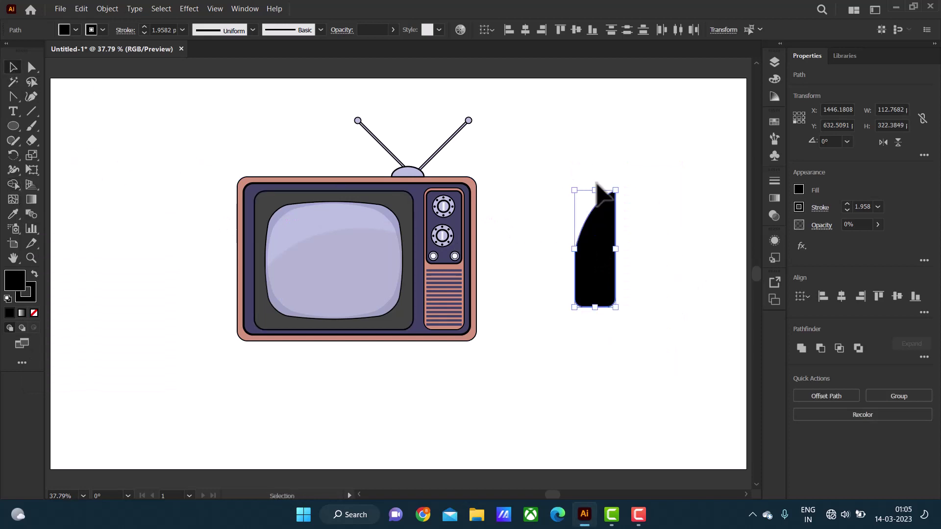
pyautogui.moveTo(597, 284)
pyautogui.mouseDown()
pyautogui.moveTo(662, 261)
pyautogui.moveTo(453, 294)
pyautogui.mouseUp()
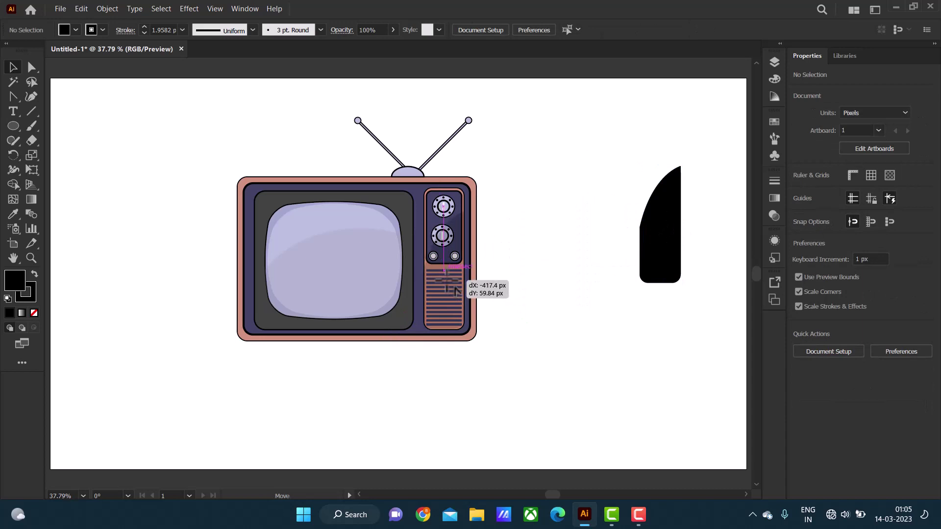
pyautogui.moveTo(455, 291); pyautogui.dragTo(545, 230)
pyautogui.click(667, 261)
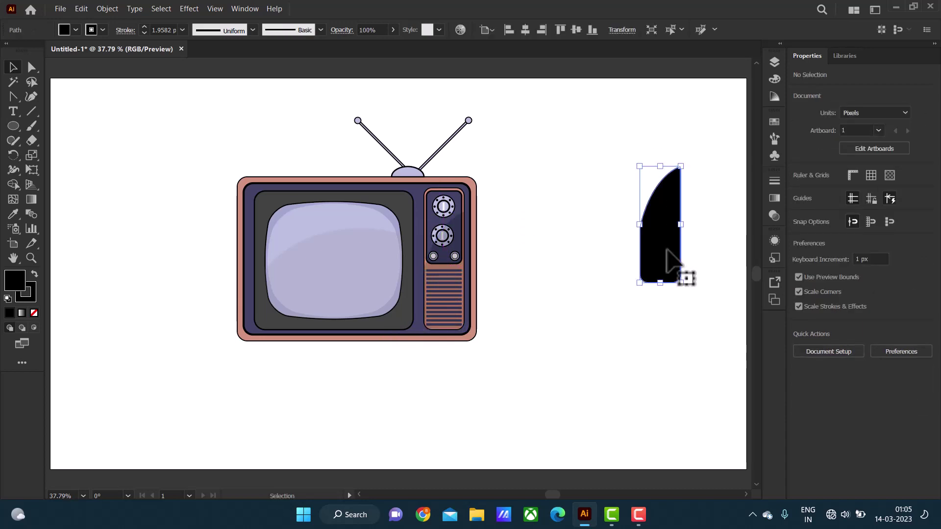
pyautogui.hotkey('shift', 'x')
pyautogui.click(641, 297)
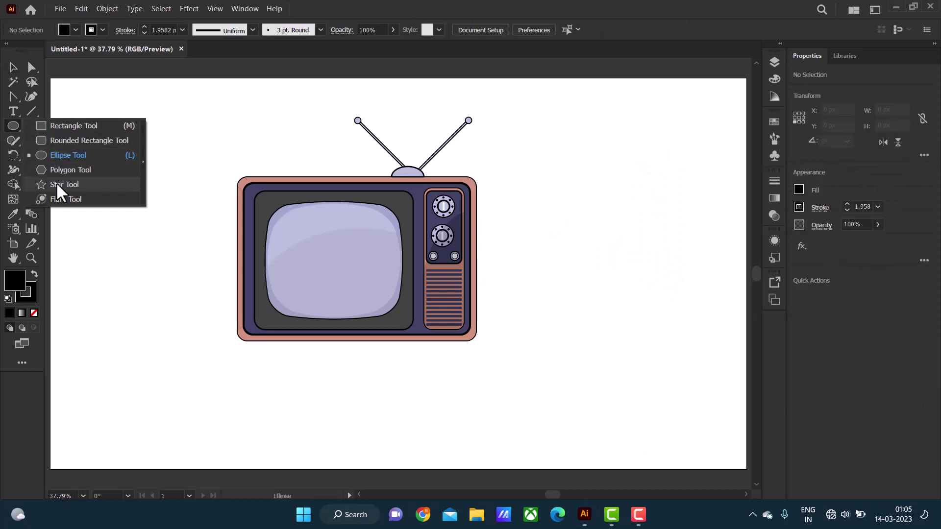
# Create a three-sided polygon after cancelling the Star settings.
pyautogui.moveTo(12, 126); pyautogui.dragTo(55, 181)
pyautogui.click(124, 164)
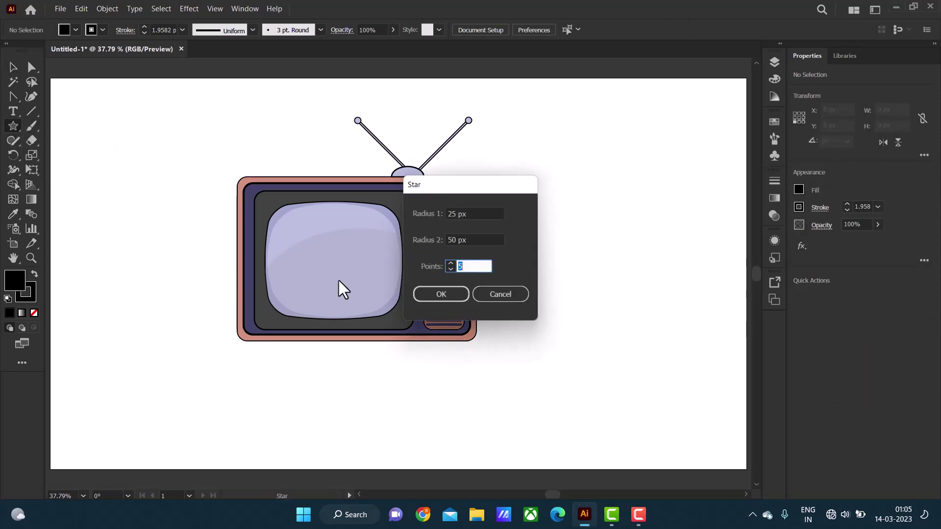
pyautogui.press('Escape')
pyautogui.moveTo(13, 126); pyautogui.dragTo(56, 167)
pyautogui.click(148, 200)
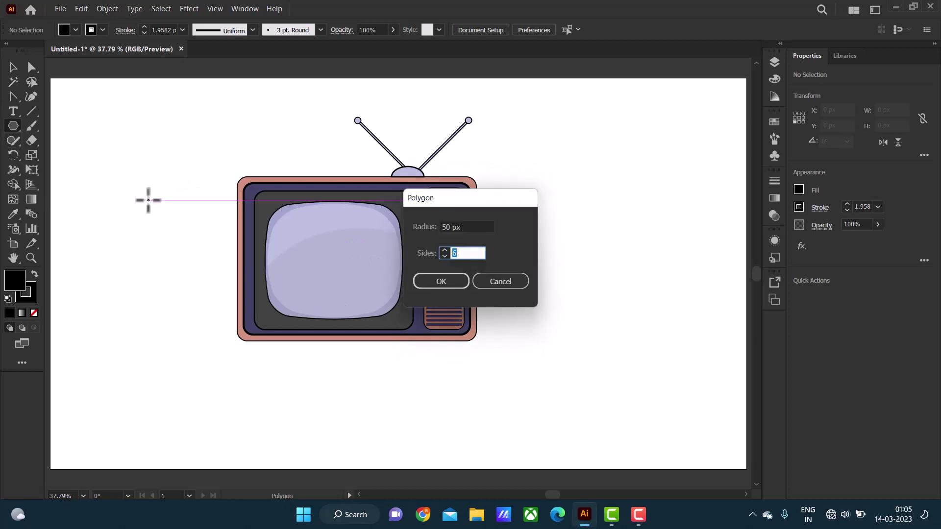
pyautogui.press('Return')
# Shrink the polygon triangle, then delete it.
pyautogui.press('v')
pyautogui.click(164, 225)
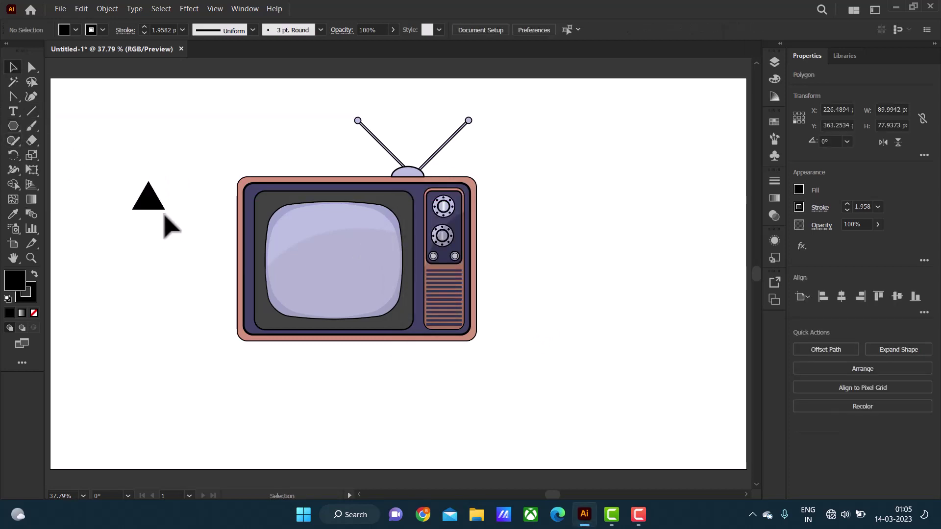
pyautogui.click(160, 208)
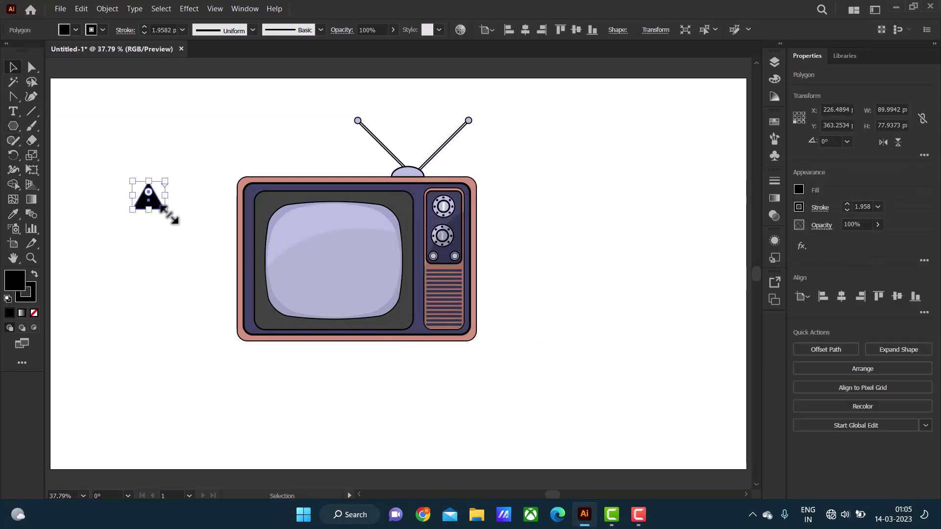
pyautogui.moveTo(173, 217)
pyautogui.mouseDown()
pyautogui.moveTo(153, 206)
pyautogui.moveTo(401, 320)
pyautogui.moveTo(160, 220)
pyautogui.mouseUp()
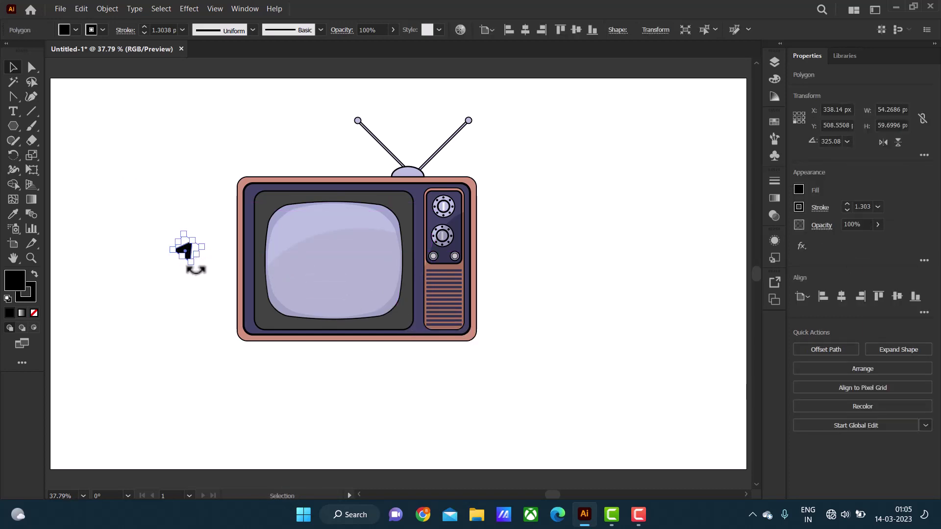
pyautogui.press('Delete')
# Draw a closed right triangle with the Pen tool left of the TV.
pyautogui.moveTo(12, 95)
pyautogui.mouseDown()
pyautogui.moveTo(49, 110)
pyautogui.moveTo(64, 96)
pyautogui.mouseUp()
pyautogui.click(113, 195)
pyautogui.click(112, 239)
pyautogui.click(150, 239)
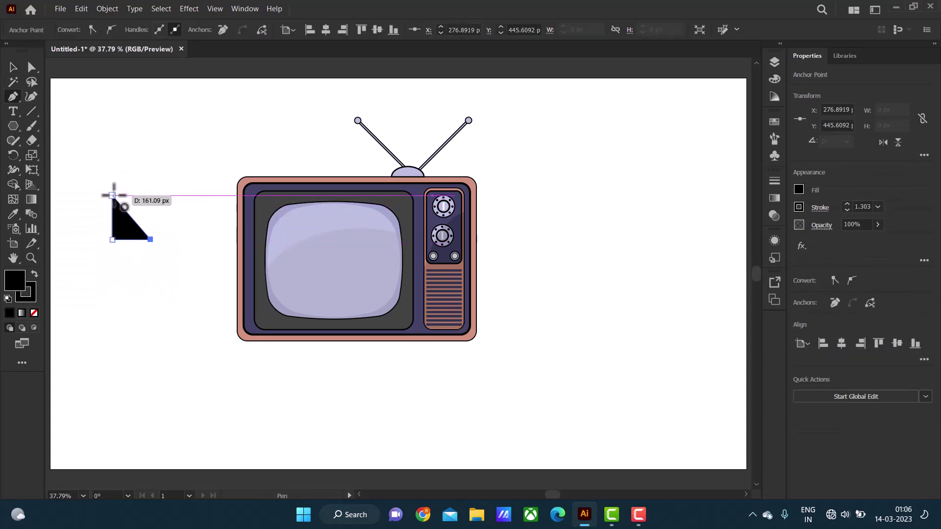
pyautogui.click(112, 195)
pyautogui.press('v')
# Copy the triangle smaller, fill it with the screen's light purple, and move it down.
pyautogui.moveTo(134, 230)
pyautogui.mouseDown()
pyautogui.moveTo(177, 174)
pyautogui.moveTo(131, 219)
pyautogui.mouseUp()
pyautogui.click(136, 237)
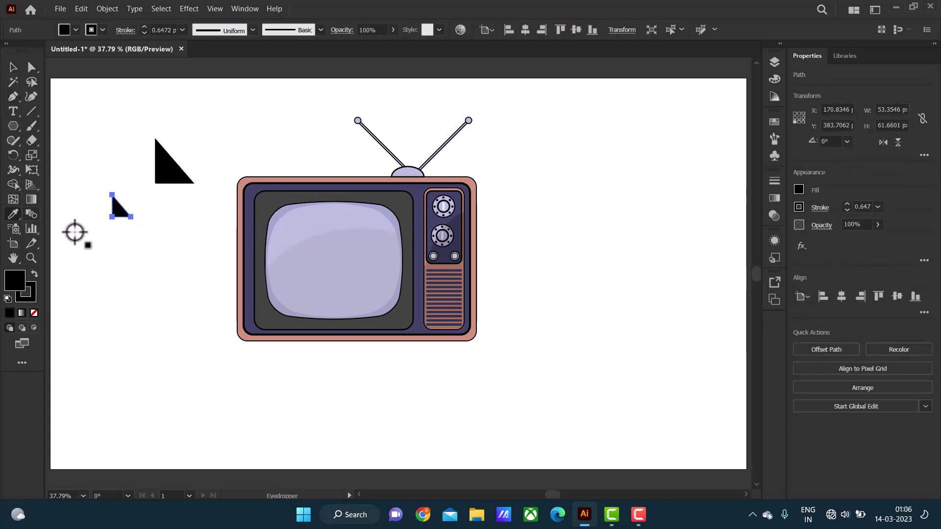
pyautogui.click(333, 259)
pyautogui.moveTo(119, 208)
pyautogui.mouseDown()
pyautogui.moveTo(168, 279)
pyautogui.moveTo(152, 289)
pyautogui.mouseUp()
# Round the purple triangle's corners.
pyautogui.press('z')
pyautogui.moveTo(294, 320); pyautogui.dragTo(319, 321)
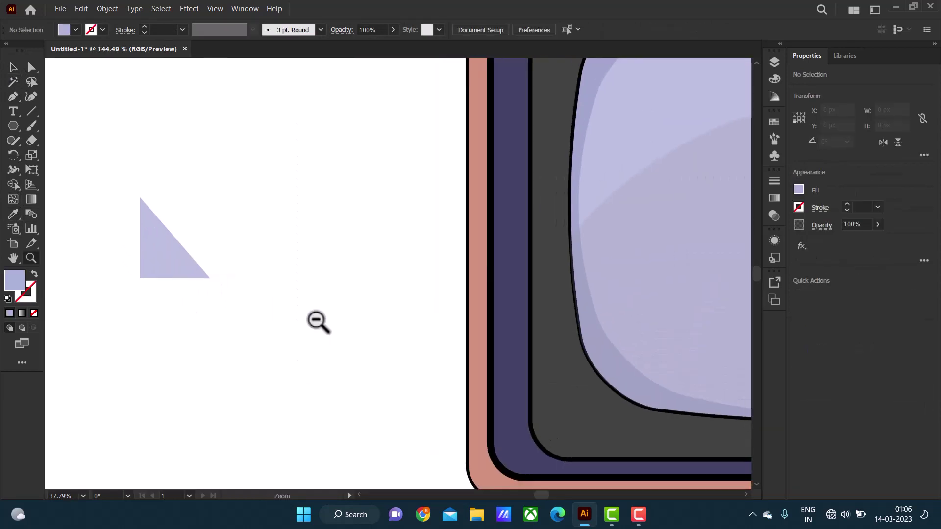
pyautogui.moveTo(153, 273)
pyautogui.mouseDown()
pyautogui.moveTo(186, 277)
pyautogui.moveTo(349, 345)
pyautogui.mouseUp()
pyautogui.click(172, 282)
pyautogui.press('v')
pyautogui.click(159, 266)
# Place the rounded shape in the screen's bottom-left corner at 25% opacity.
pyautogui.click(201, 299)
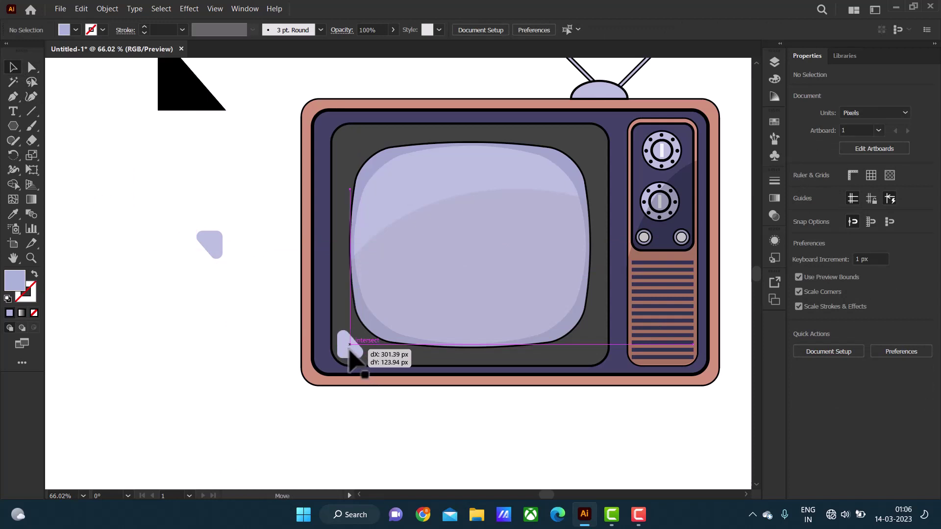
pyautogui.click(224, 262)
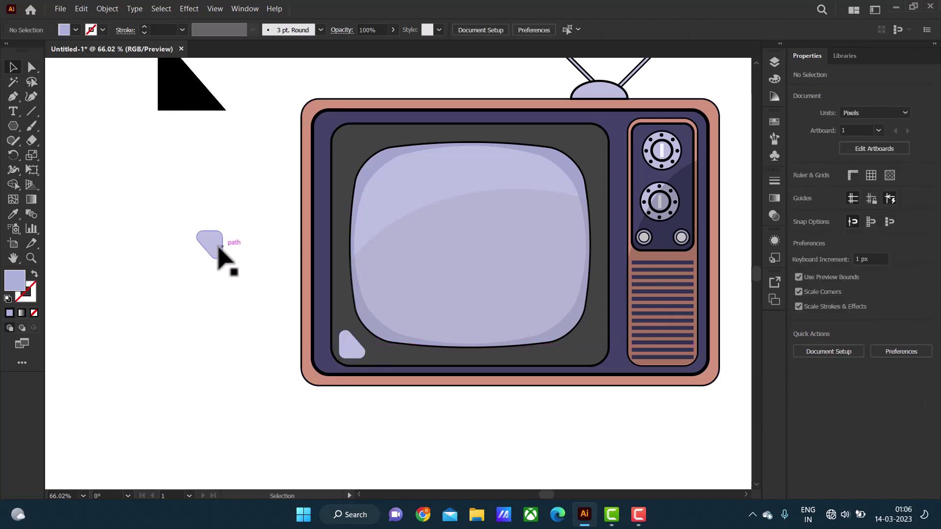
pyautogui.click(347, 349)
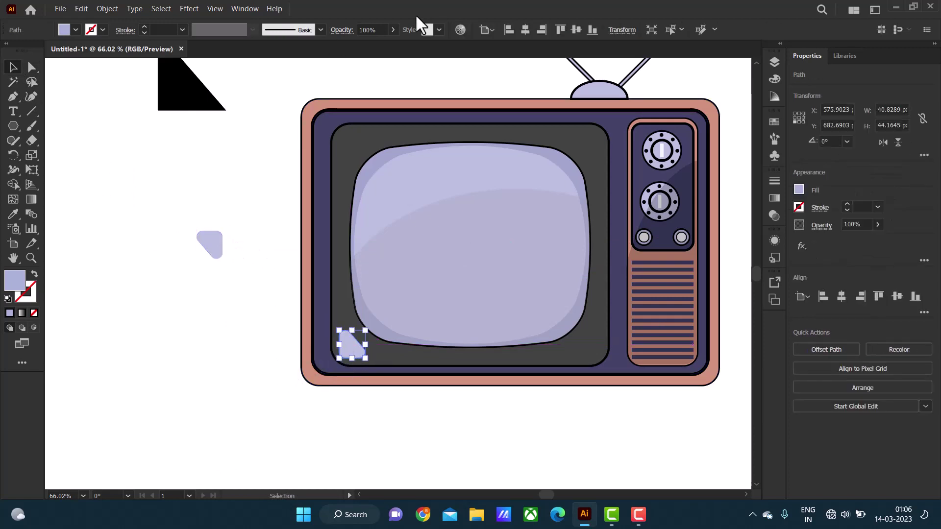
pyautogui.click(267, 136)
# Slightly adjust the corner shape's corner rounding with Direct Selection.
pyautogui.click(348, 352)
pyautogui.press('a')
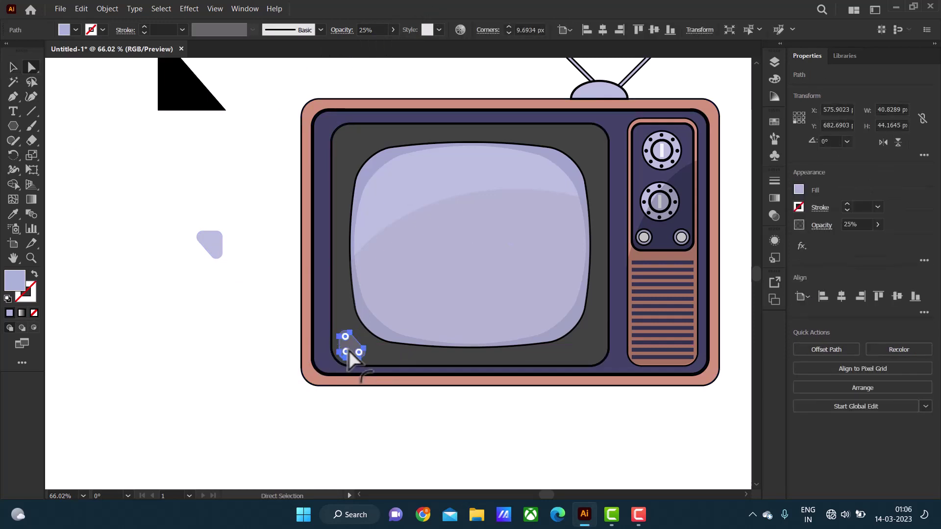
pyautogui.moveTo(349, 350)
pyautogui.mouseDown()
pyautogui.moveTo(342, 361)
pyautogui.moveTo(354, 348)
pyautogui.mouseUp()
pyautogui.click(269, 410)
pyautogui.click(340, 357)
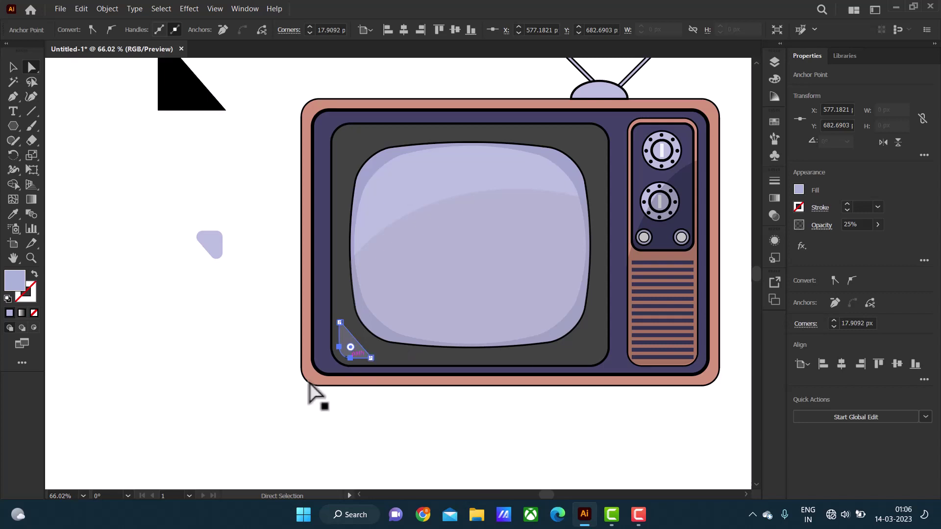
pyautogui.click(315, 393)
pyautogui.click(355, 342)
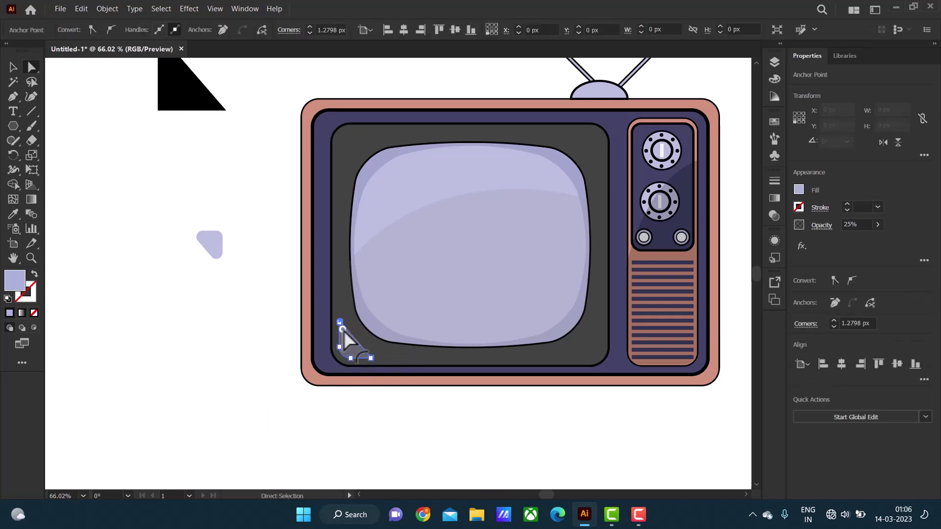
pyautogui.click(373, 392)
pyautogui.click(369, 358)
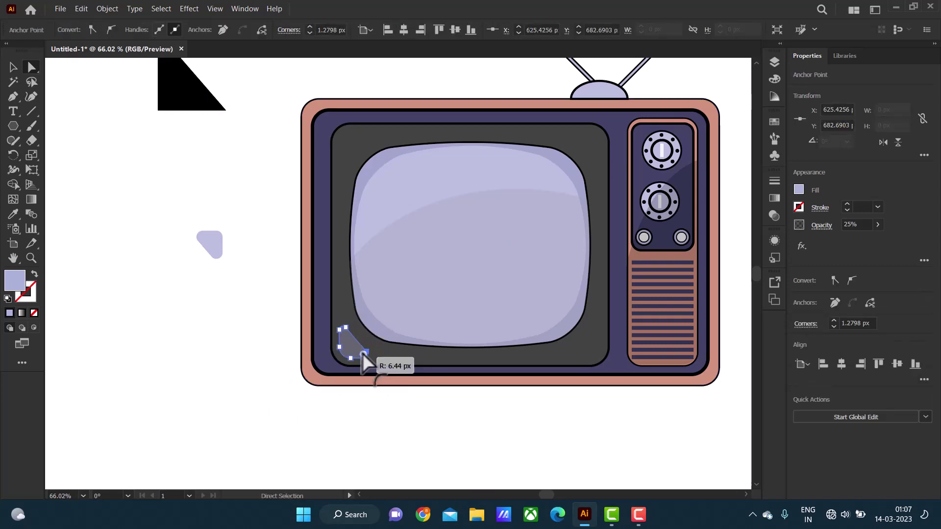
pyautogui.click(283, 405)
pyautogui.click(13, 67)
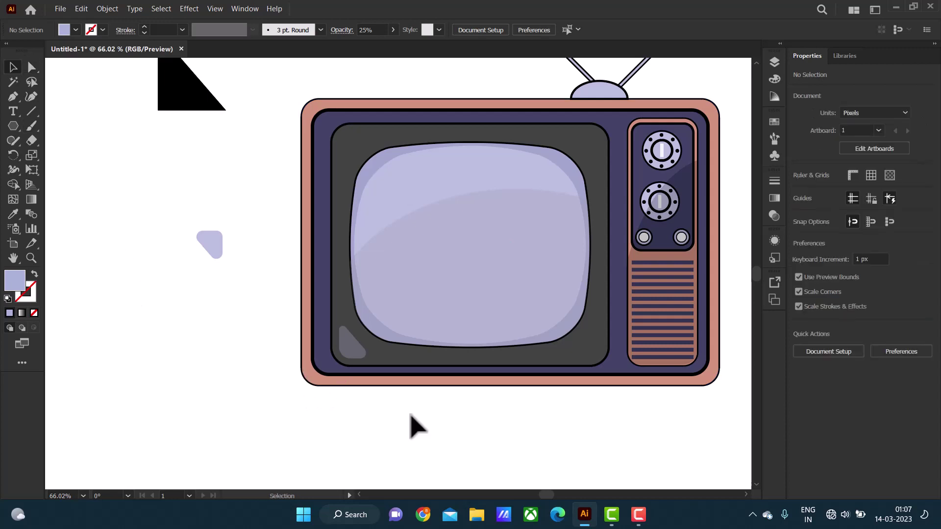
# Copy the shape to the bottom-right corner rotated to fit, and move the spare onto the screen.
pyautogui.moveTo(357, 349); pyautogui.dragTo(589, 353)
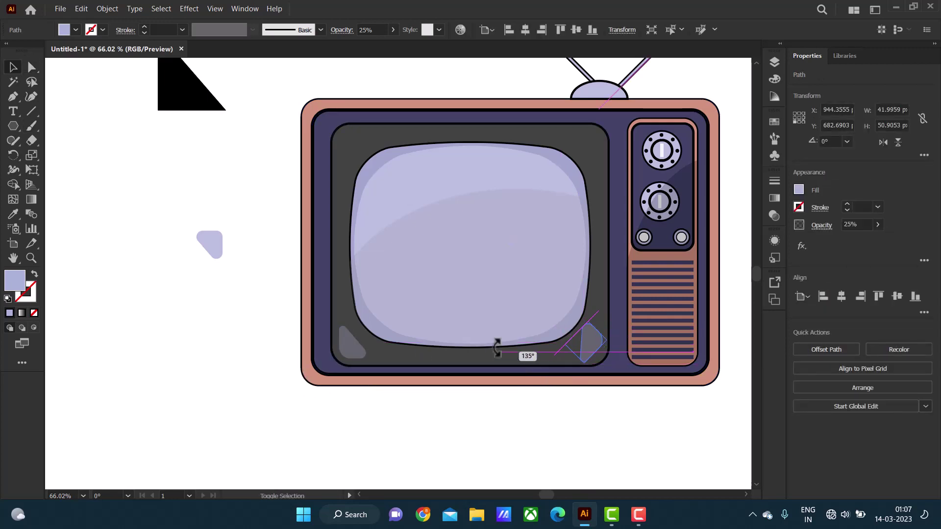
pyautogui.moveTo(541, 380); pyautogui.dragTo(514, 308)
pyautogui.click(594, 405)
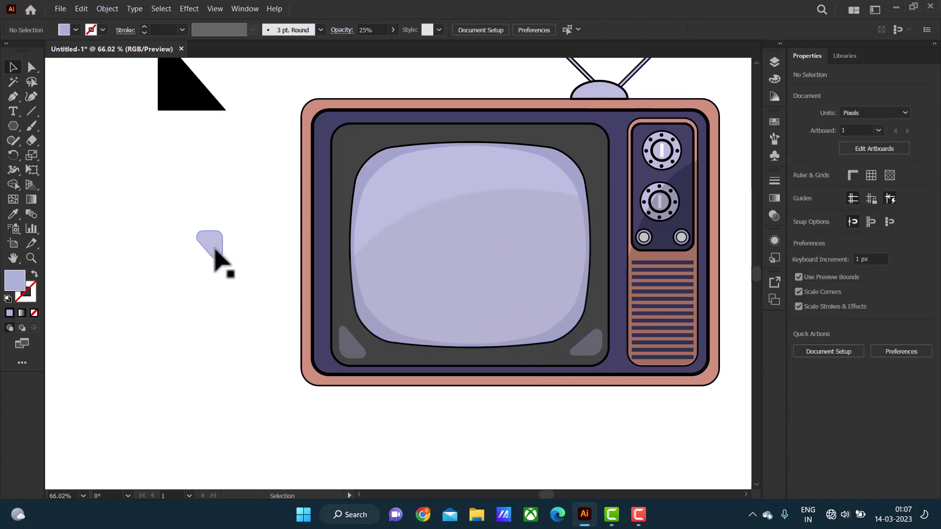
pyautogui.moveTo(219, 252)
pyautogui.mouseDown()
pyautogui.moveTo(307, 206)
pyautogui.moveTo(218, 213)
pyautogui.moveTo(390, 194)
pyautogui.mouseUp()
# Make the spare shape white and rotate it a quarter turn.
pyautogui.click(76, 30)
pyautogui.click(22, 56)
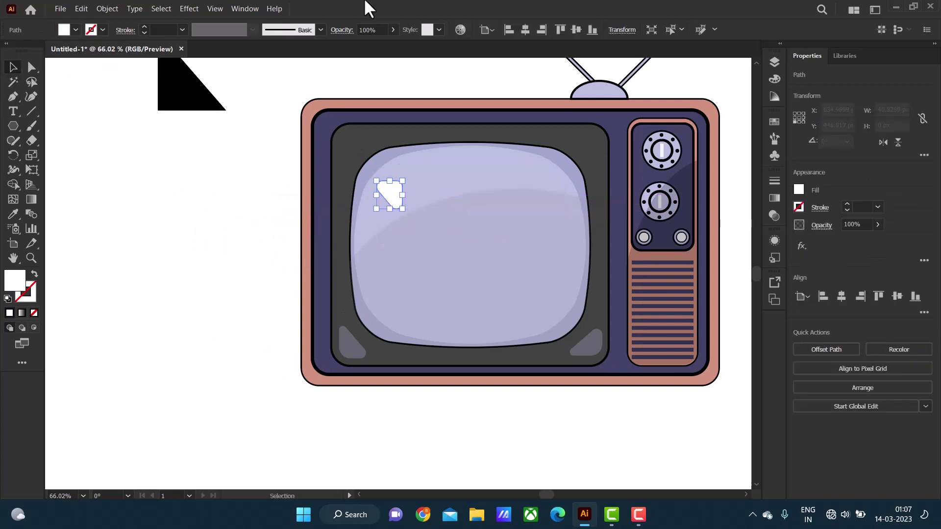
pyautogui.click(393, 30)
pyautogui.click(345, 59)
pyautogui.click(392, 203)
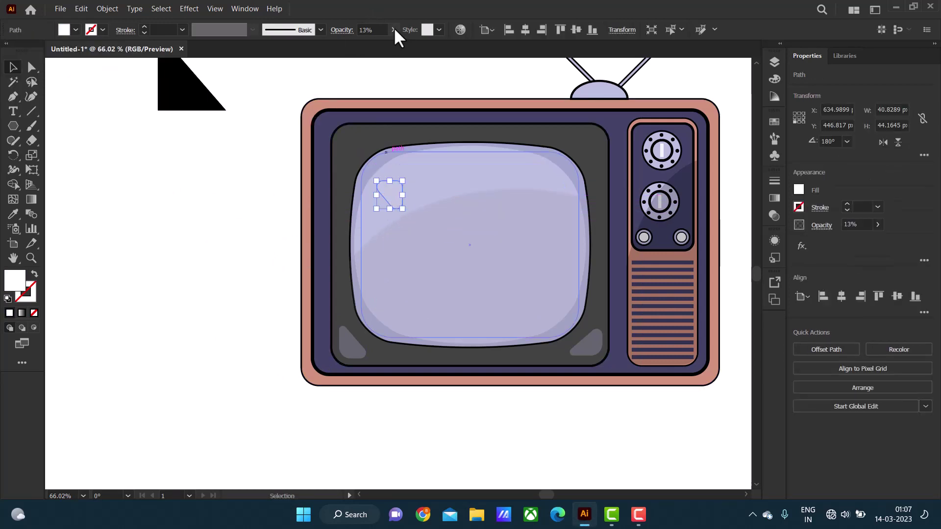
pyautogui.moveTo(359, 44); pyautogui.dragTo(356, 45)
# Resize the white highlight and move it into the screen's top-left corner.
pyautogui.click(424, 221)
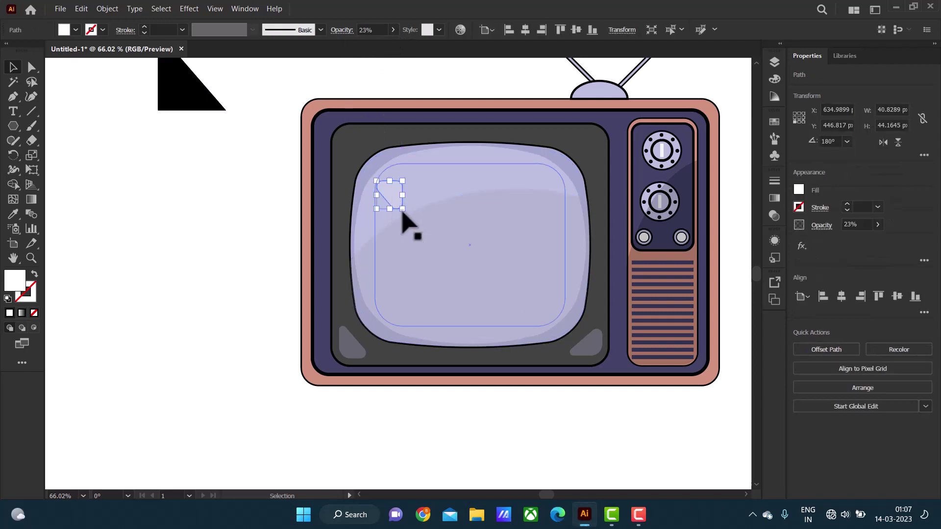
pyautogui.moveTo(405, 224)
pyautogui.mouseDown()
pyautogui.moveTo(387, 226)
pyautogui.moveTo(414, 199)
pyautogui.moveTo(395, 185)
pyautogui.moveTo(407, 193)
pyautogui.moveTo(374, 210)
pyautogui.moveTo(400, 188)
pyautogui.mouseUp()
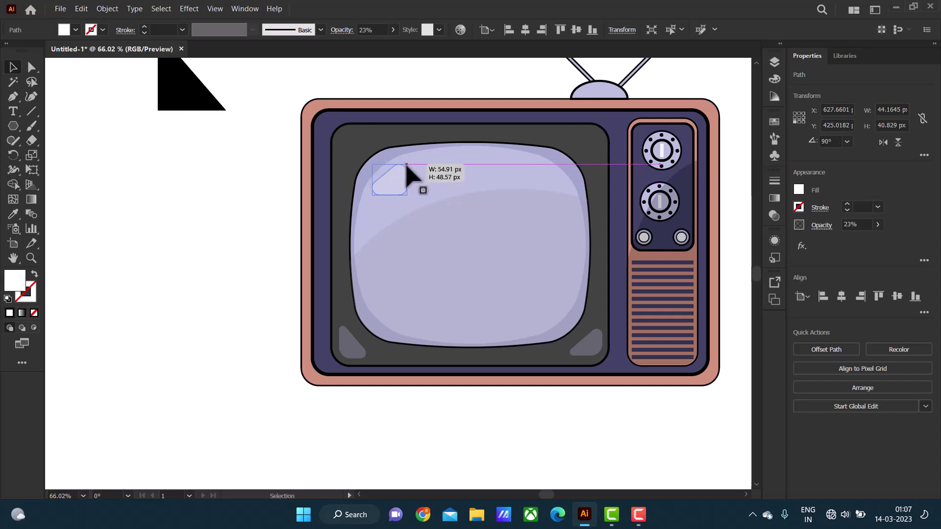
pyautogui.click(290, 241)
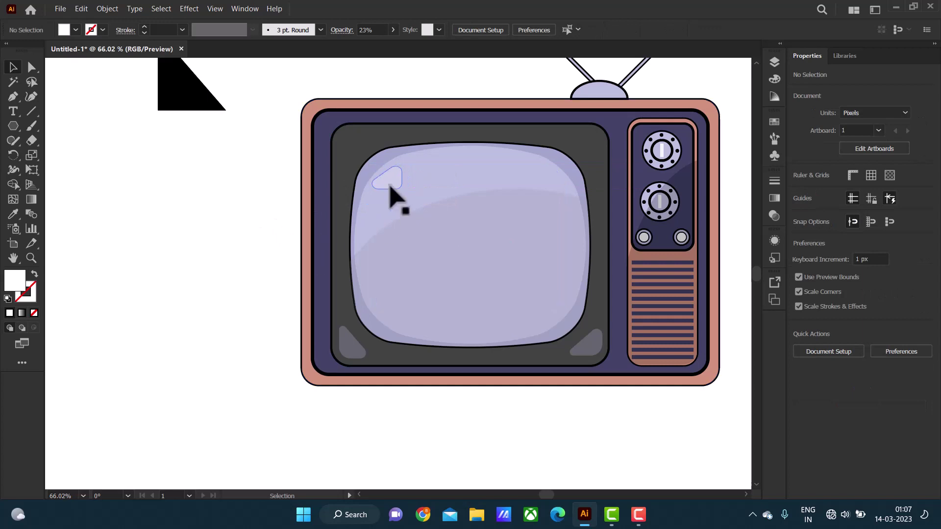
pyautogui.moveTo(395, 195); pyautogui.dragTo(222, 229)
pyautogui.click(235, 251)
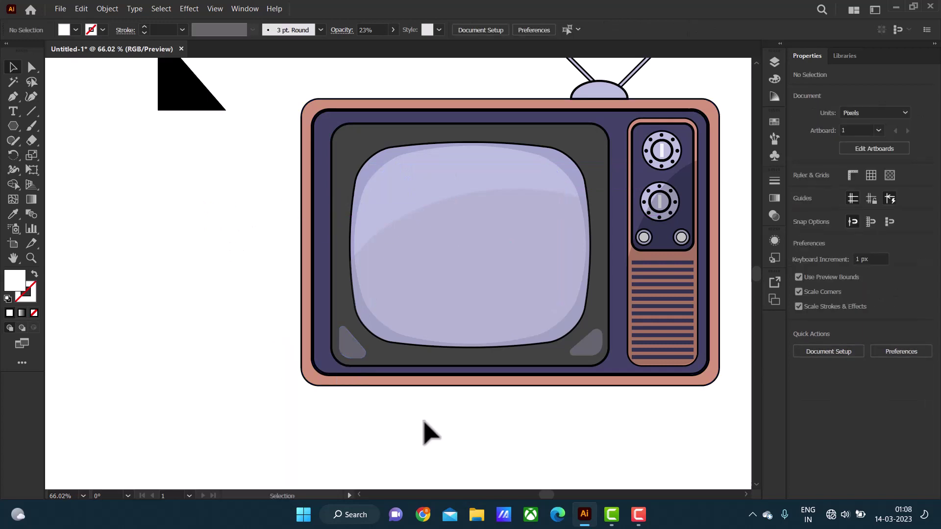
# Delete the stray black triangle and make both bottom corner accents more transparent.
pyautogui.hotkey('ctrl', '0')
pyautogui.moveTo(139, 142); pyautogui.dragTo(176, 208)
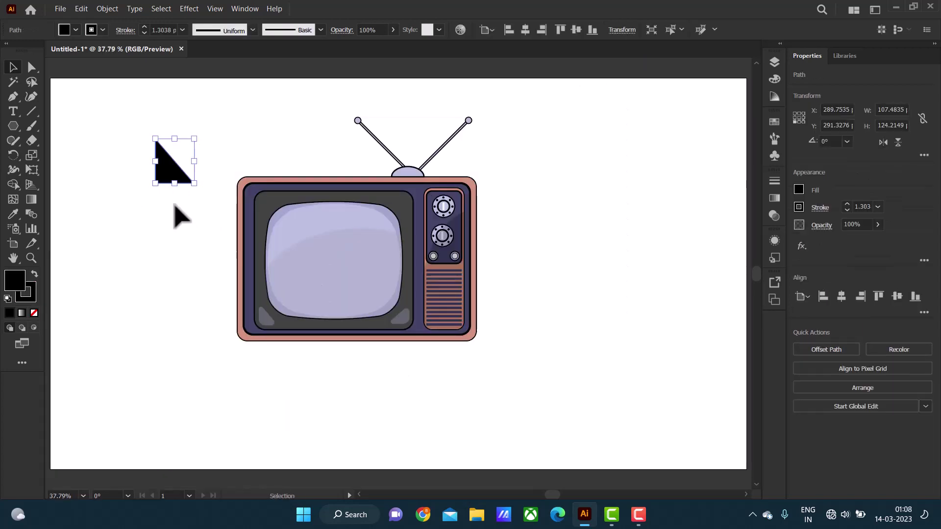
pyautogui.press('Delete')
pyautogui.click(265, 317)
pyautogui.keyDown('shift'); pyautogui.click(400, 317); pyautogui.keyUp('shift')
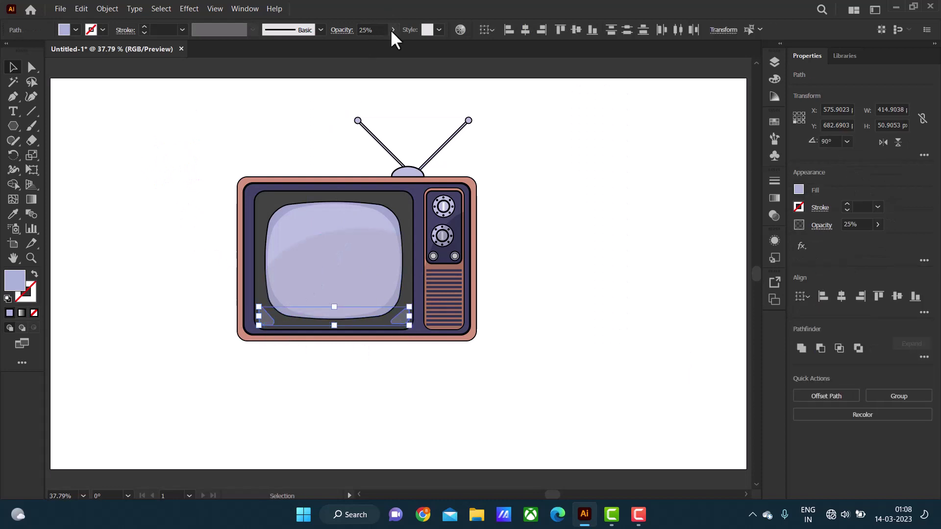
pyautogui.click(361, 110)
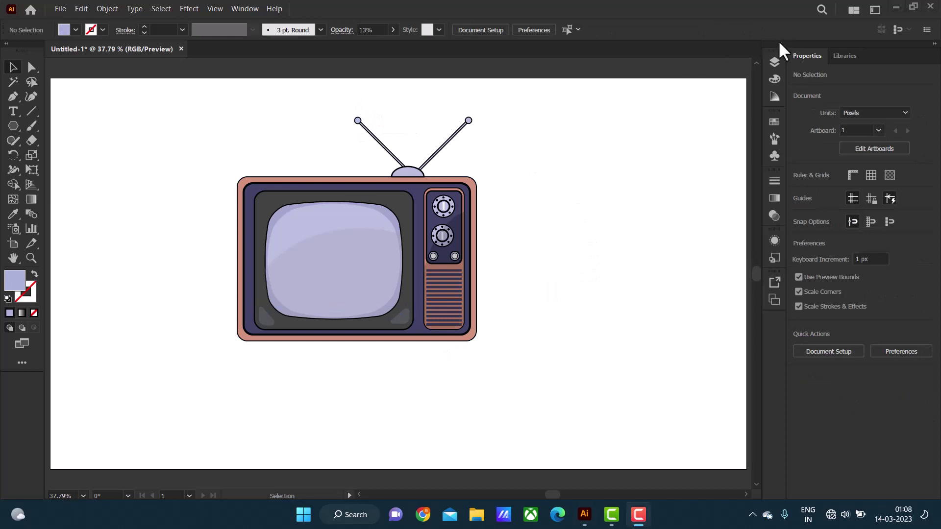
# Subtract a dome copy into a black crescent at 19% opacity and lay it on the dome.
pyautogui.moveTo(410, 172); pyautogui.dragTo(567, 159)
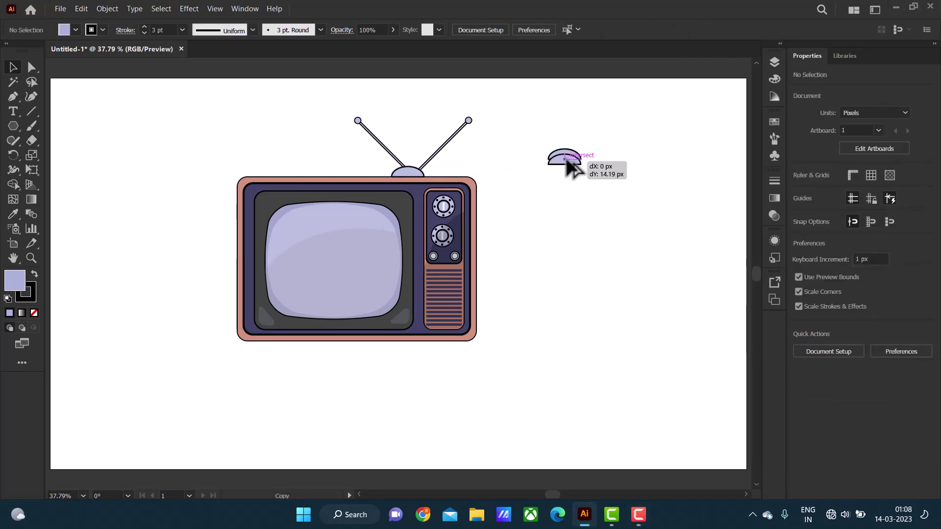
pyautogui.click(822, 363)
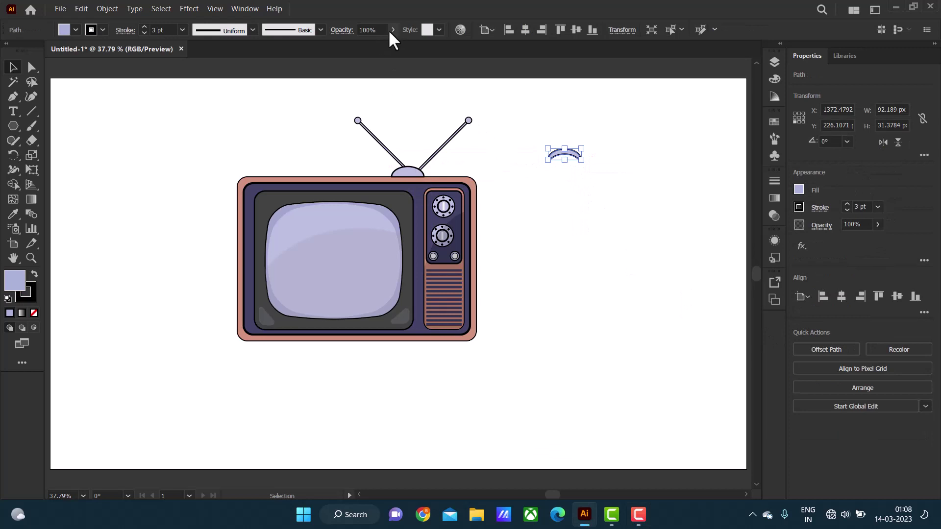
pyautogui.click(68, 32)
pyautogui.click(35, 51)
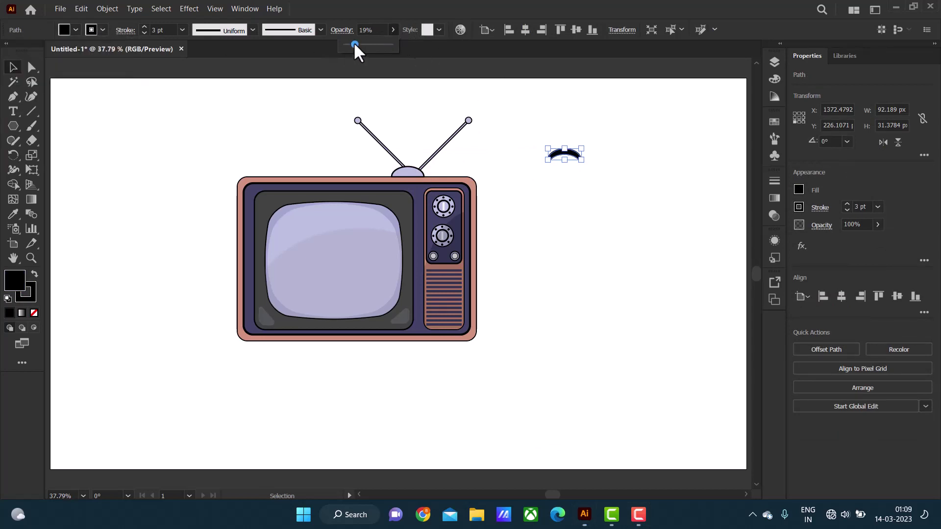
pyautogui.click(353, 44)
pyautogui.moveTo(571, 162); pyautogui.dragTo(414, 179)
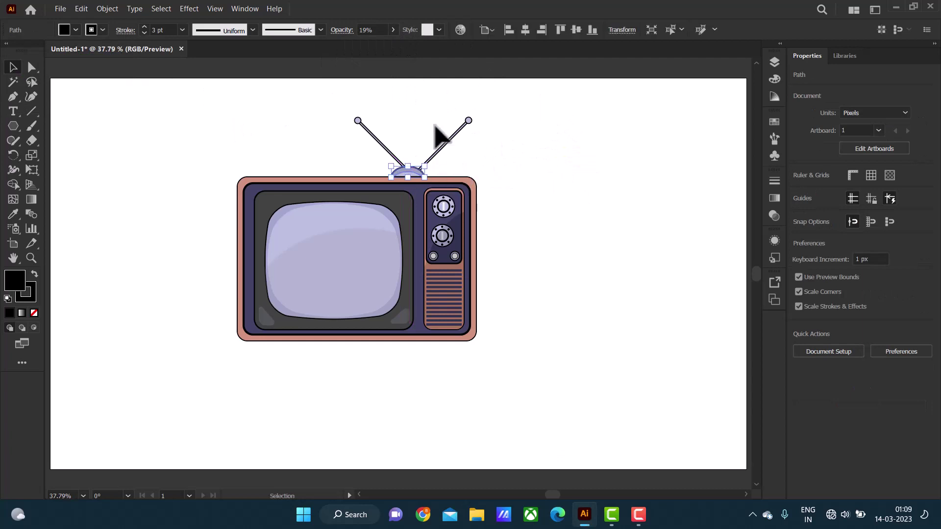
pyautogui.click(443, 118)
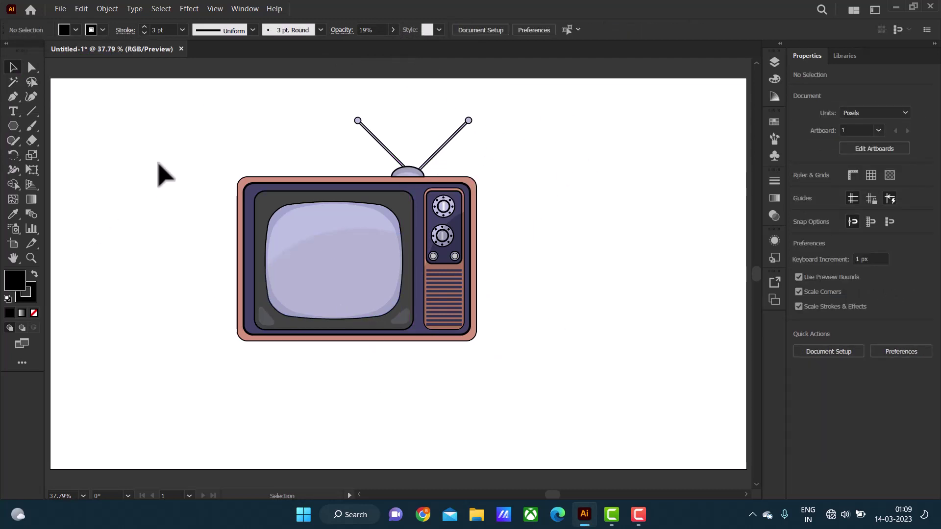
# Draw a small foot shape with the Pen tool under the TV's bottom-left corner.
pyautogui.click(12, 99)
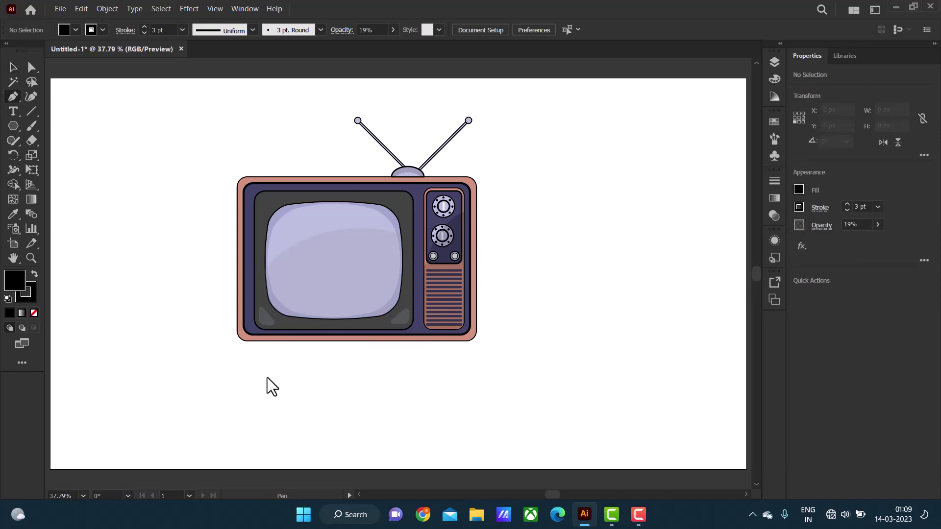
pyautogui.click(271, 340)
pyautogui.click(263, 351)
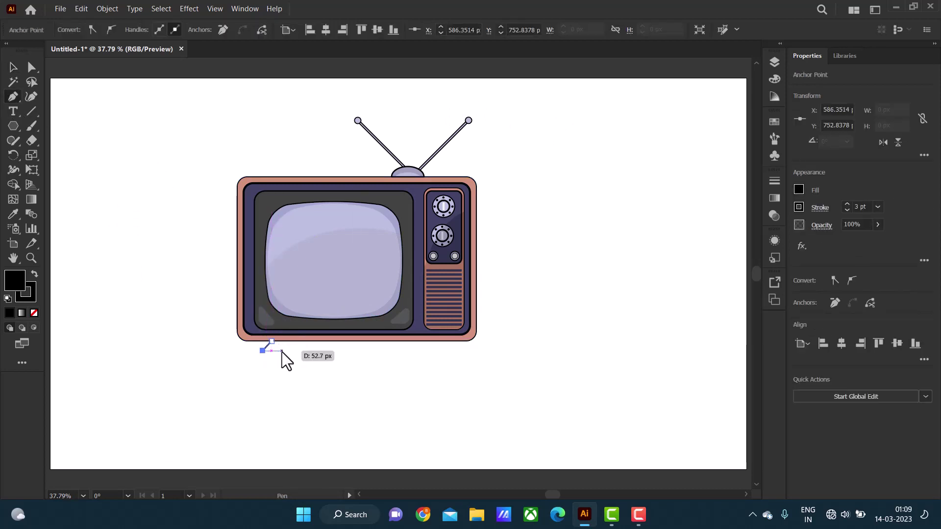
pyautogui.click(289, 341)
pyautogui.click(12, 67)
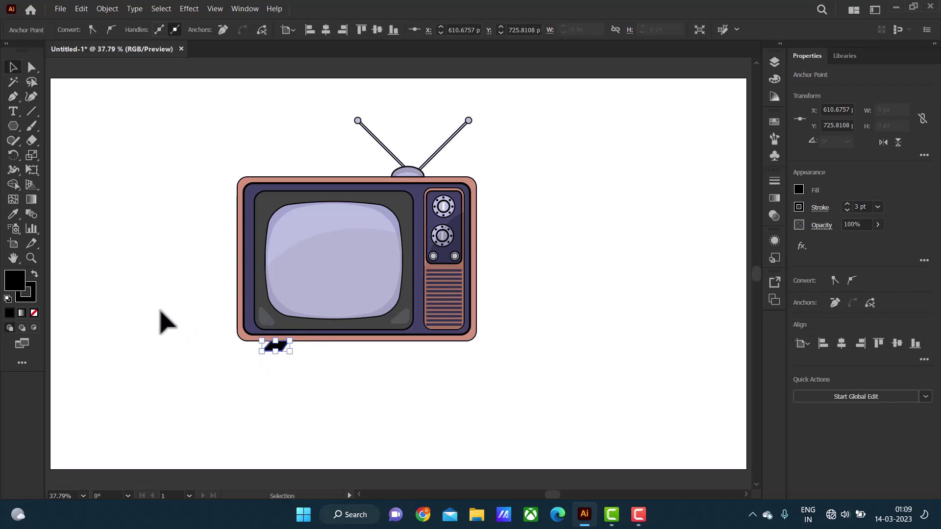
pyautogui.click(55, 92)
# Round off the foot's corners with Direct Selection.
pyautogui.press('a')
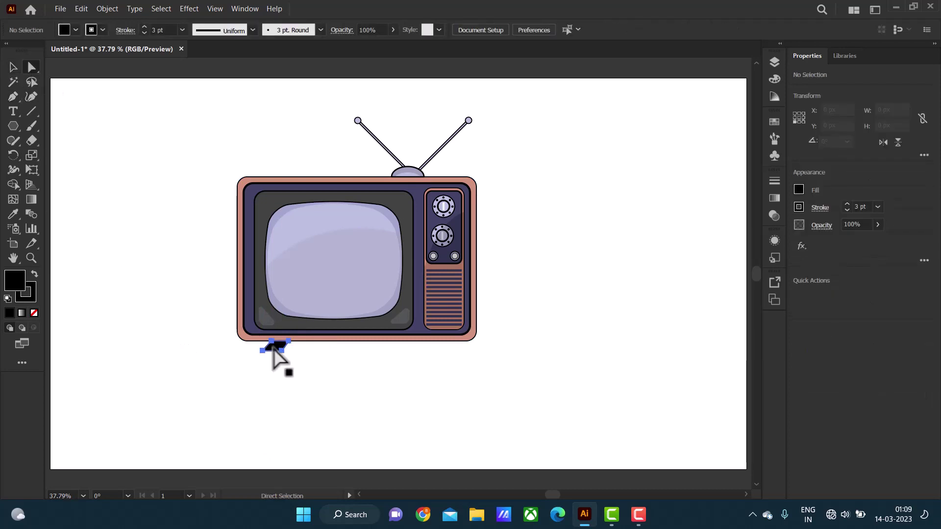
pyautogui.click(273, 350)
pyautogui.click(275, 369)
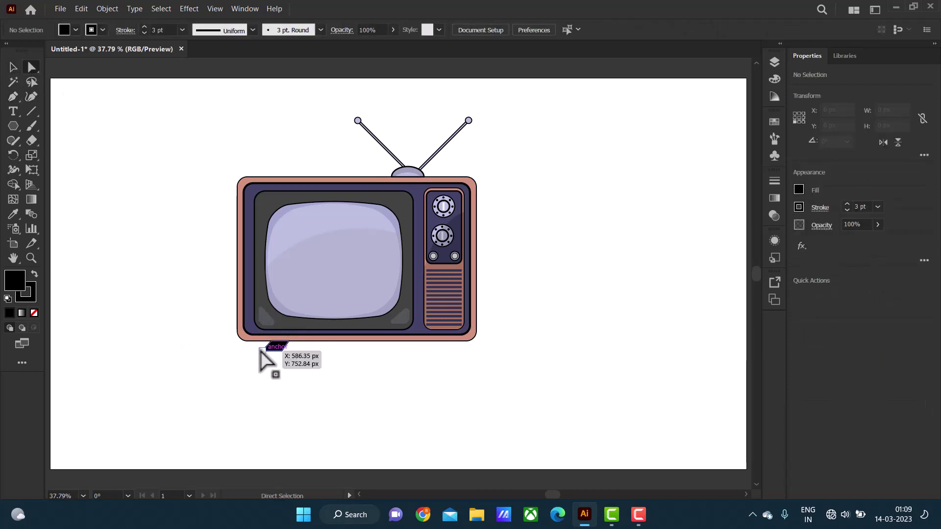
pyautogui.click(262, 349)
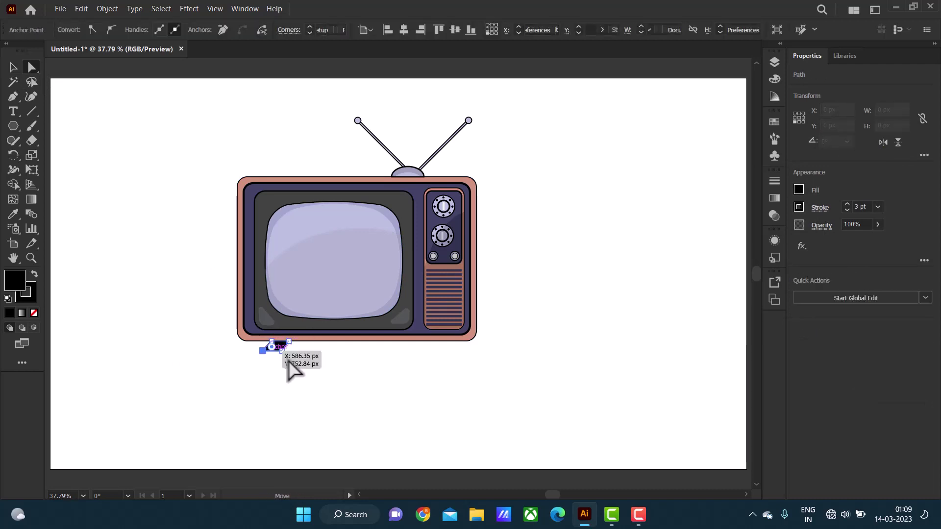
pyautogui.moveTo(263, 350); pyautogui.dragTo(267, 350)
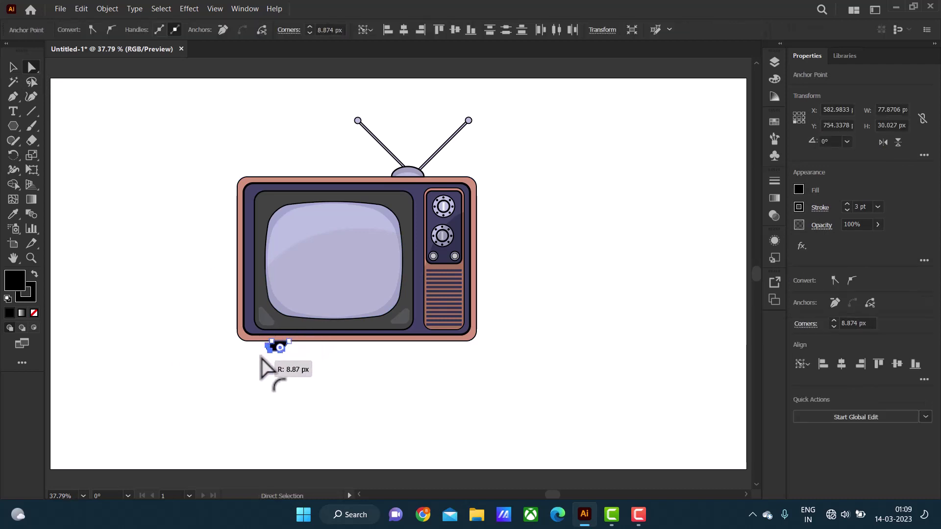
pyautogui.click(198, 306)
pyautogui.click(14, 67)
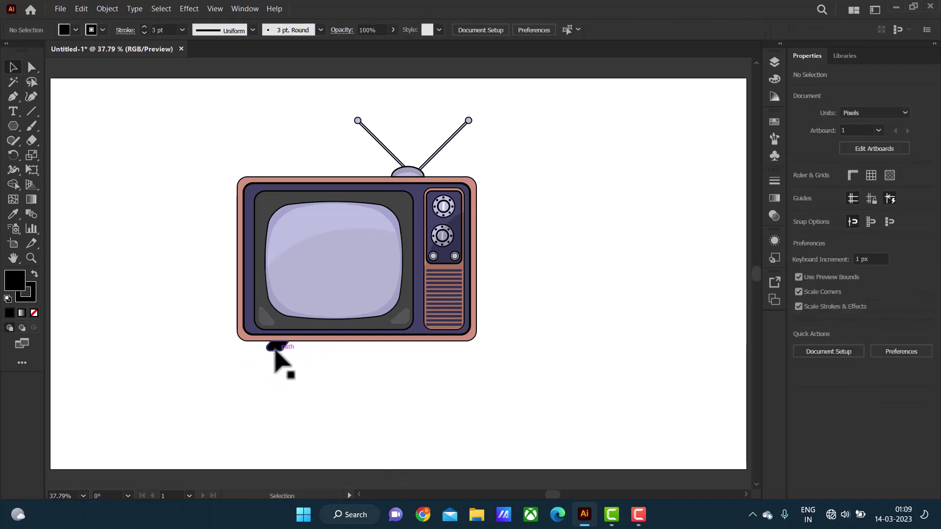
# Colour the foot with the TV's dark purple using the Eyedropper.
pyautogui.click(274, 349)
pyautogui.click(13, 214)
pyautogui.click(419, 329)
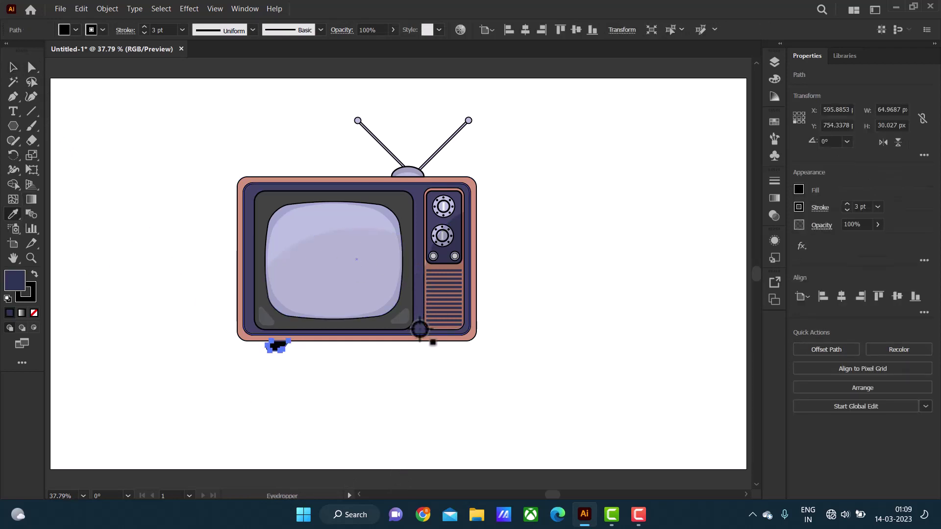
pyautogui.click(14, 68)
pyautogui.click(121, 183)
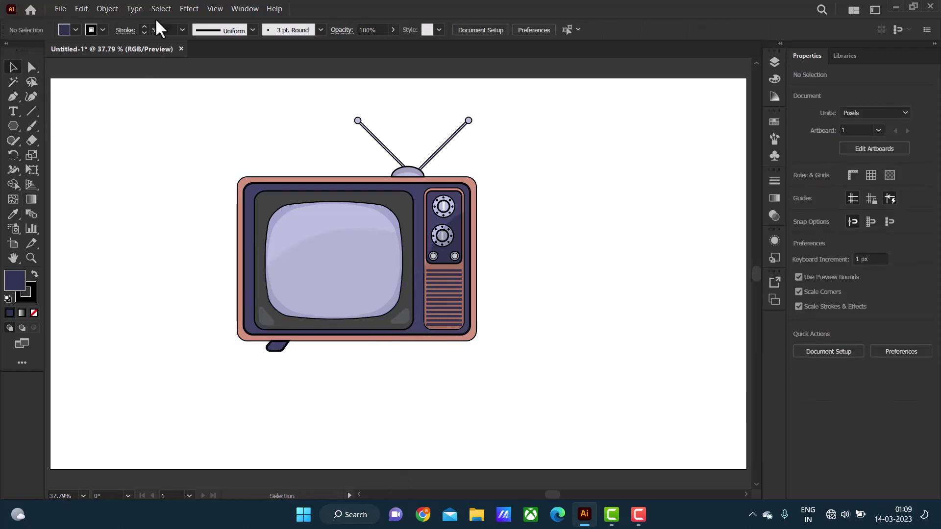
# Copy the foot to the TV's bottom-right corner and mirror it horizontally.
pyautogui.click(280, 347)
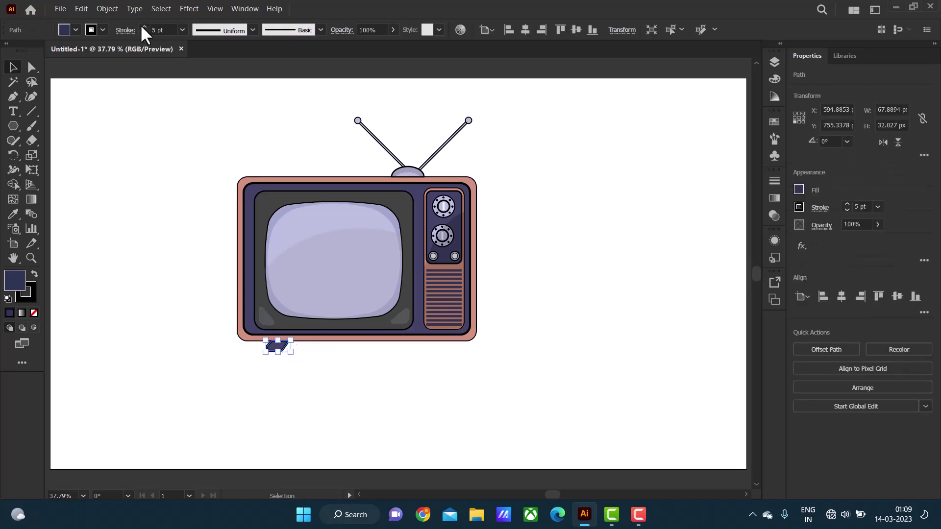
pyautogui.moveTo(279, 346)
pyautogui.mouseDown()
pyautogui.moveTo(420, 347)
pyautogui.moveTo(439, 368)
pyautogui.mouseUp()
pyautogui.click(882, 143)
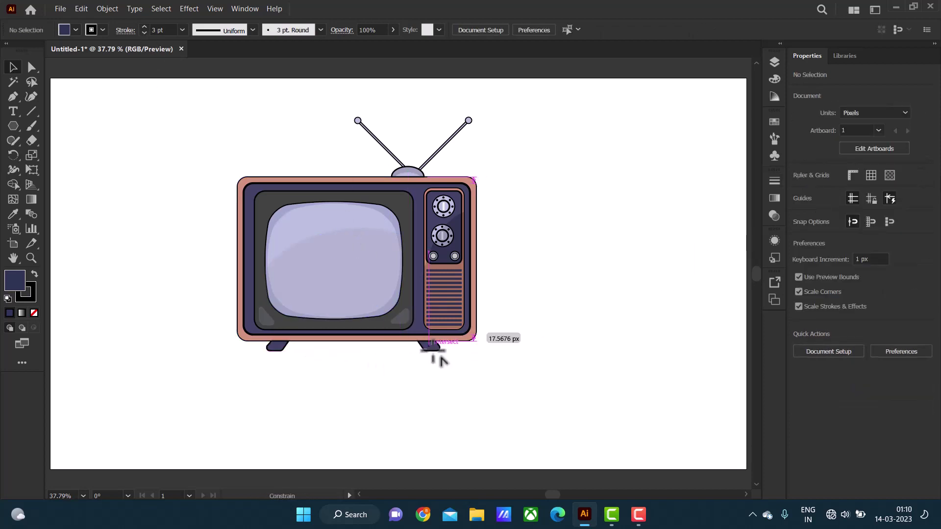
pyautogui.click(459, 421)
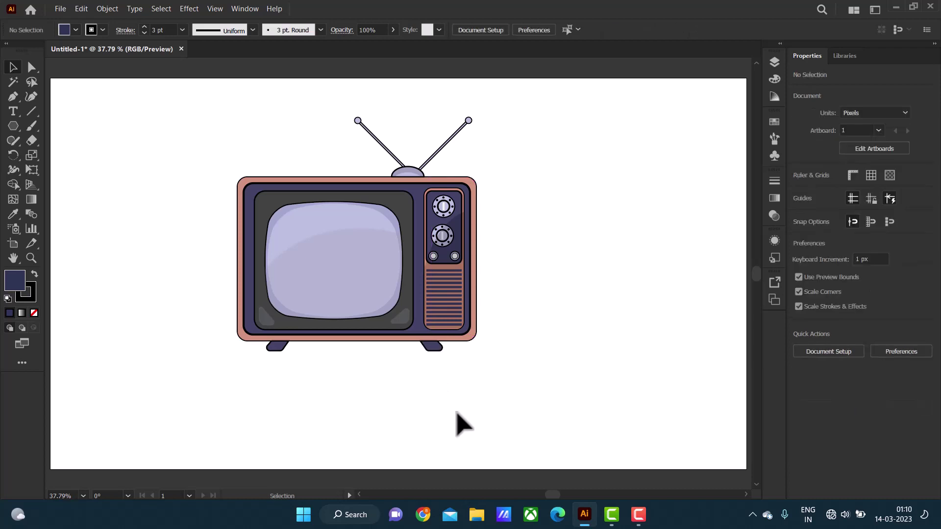
# Group all the TV parts and move the group slightly right and down.
pyautogui.moveTo(157, 104); pyautogui.dragTo(592, 377)
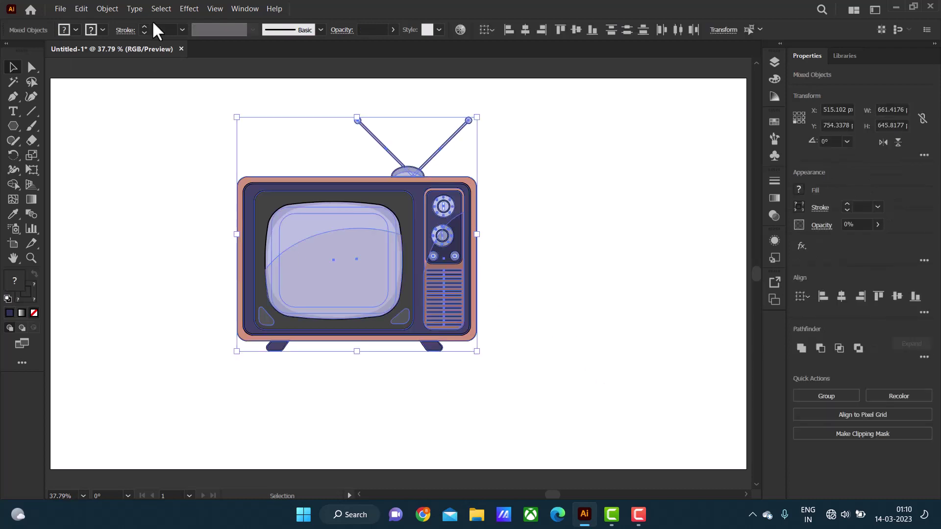
pyautogui.click(106, 9)
pyautogui.click(166, 66)
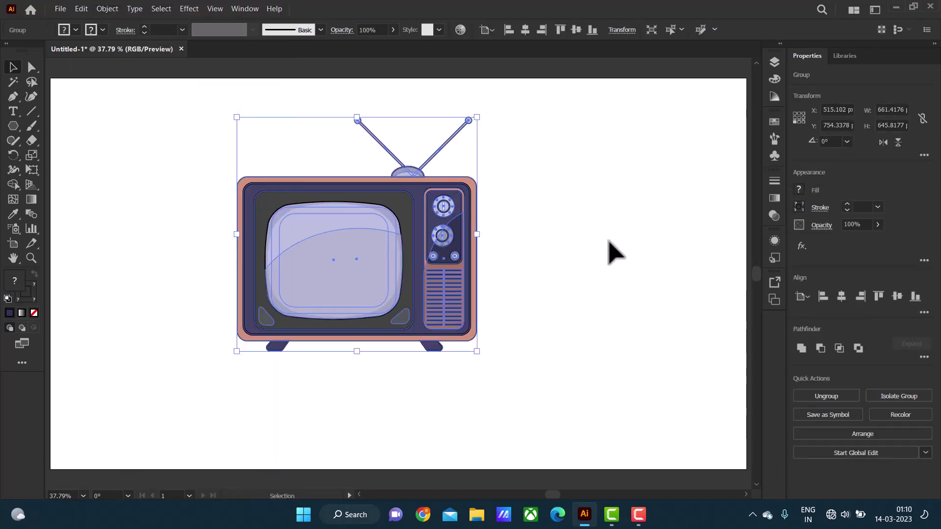
pyautogui.moveTo(407, 277)
pyautogui.mouseDown()
pyautogui.moveTo(458, 301)
pyautogui.moveTo(440, 297)
pyautogui.mouseUp()
pyautogui.click(196, 245)
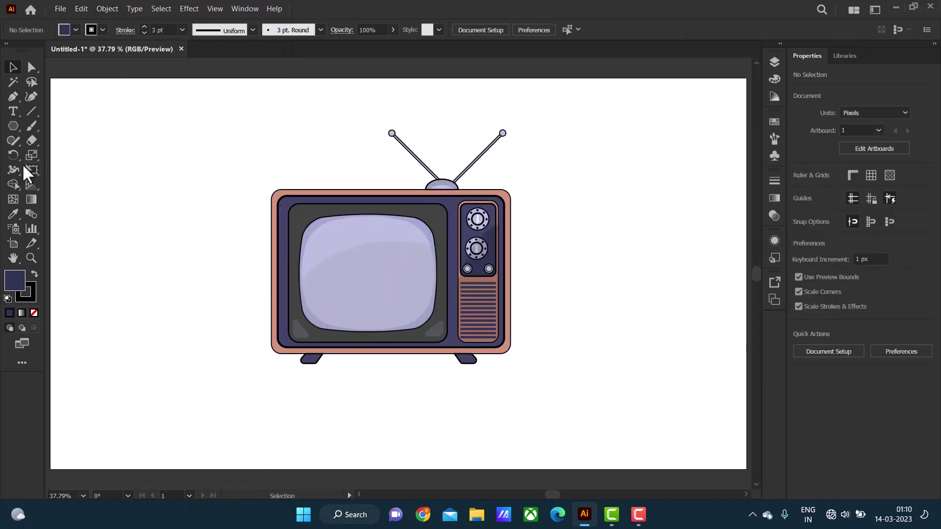
# Draw a wide flat ellipse below the TV at 19% opacity.
pyautogui.click(15, 126)
pyautogui.click(58, 155)
pyautogui.moveTo(268, 384); pyautogui.dragTo(522, 400)
pyautogui.click(393, 30)
pyautogui.moveTo(392, 44); pyautogui.dragTo(354, 43)
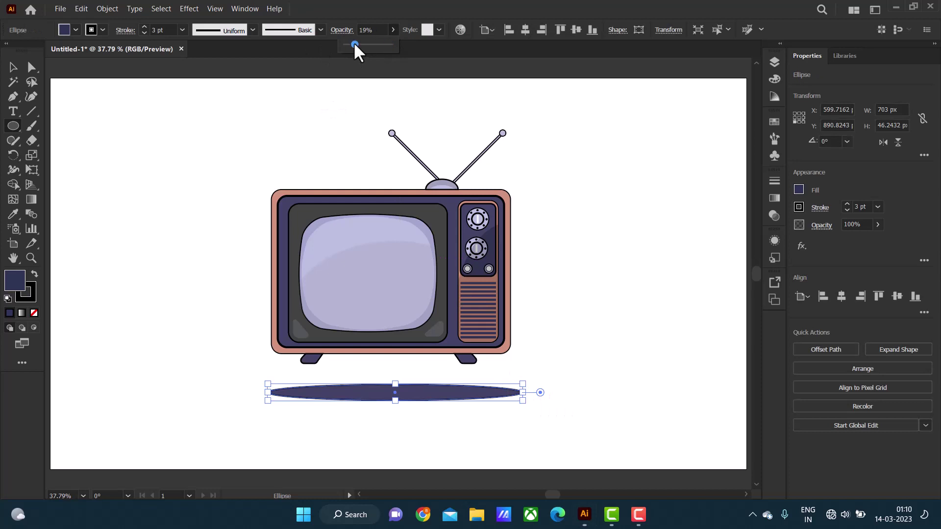
# Move the ellipse up under the TV's feet and bring it forward one step.
pyautogui.press('v')
pyautogui.moveTo(422, 390); pyautogui.dragTo(419, 368)
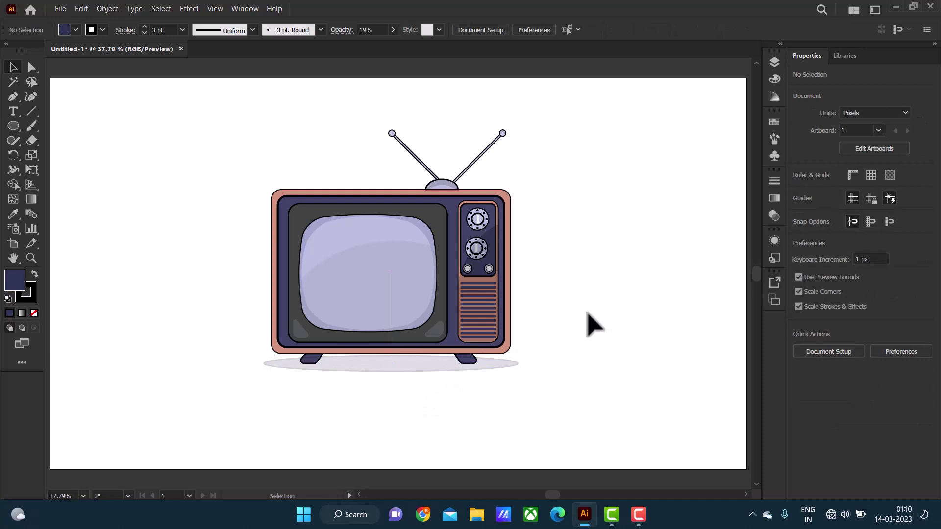
pyautogui.click(495, 368)
pyautogui.click(107, 8)
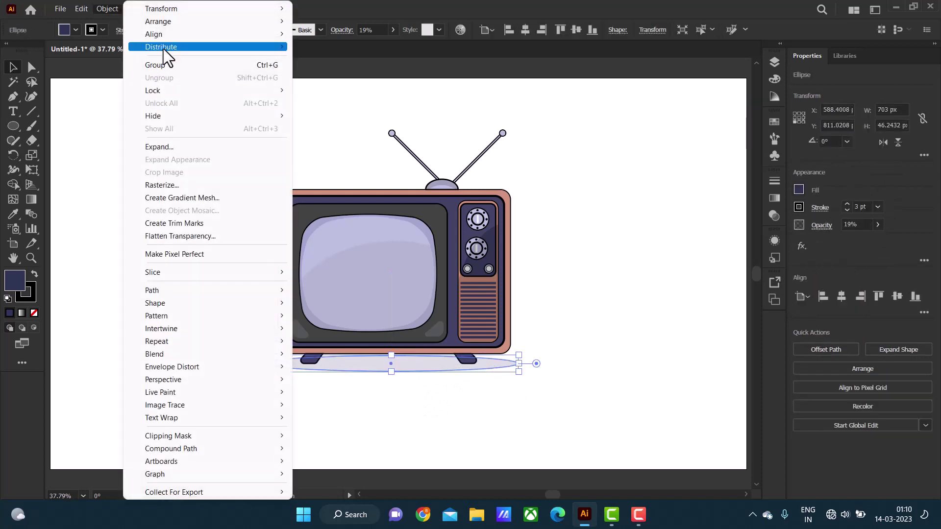
pyautogui.click(363, 33)
pyautogui.click(593, 341)
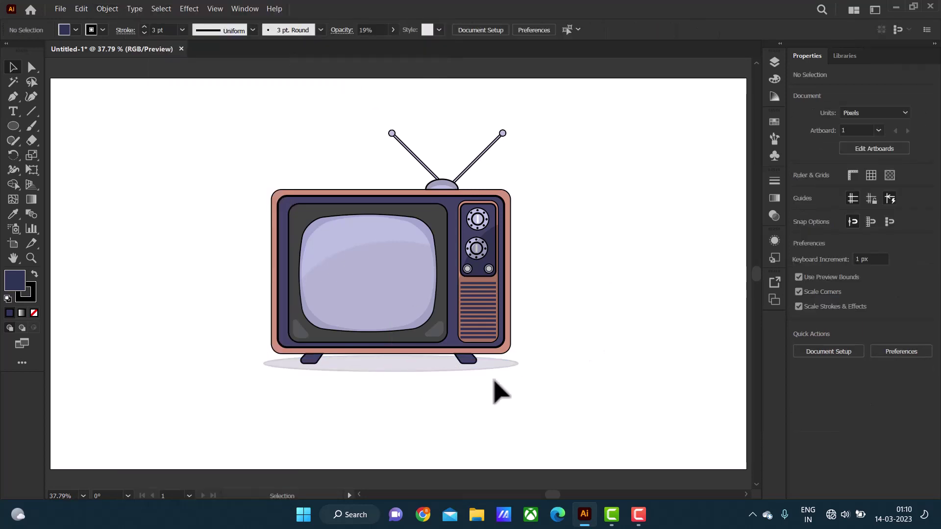
# Trim the shadow ellipse's width to roughly match the TV.
pyautogui.moveTo(494, 363); pyautogui.dragTo(509, 363)
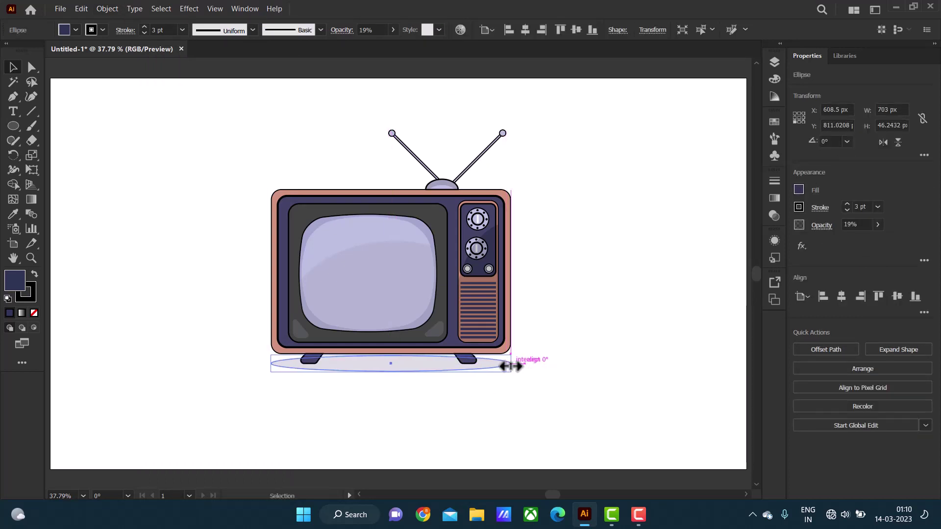
pyautogui.moveTo(269, 368)
pyautogui.mouseDown()
pyautogui.moveTo(248, 356)
pyautogui.moveTo(270, 367)
pyautogui.mouseUp()
pyautogui.click(571, 385)
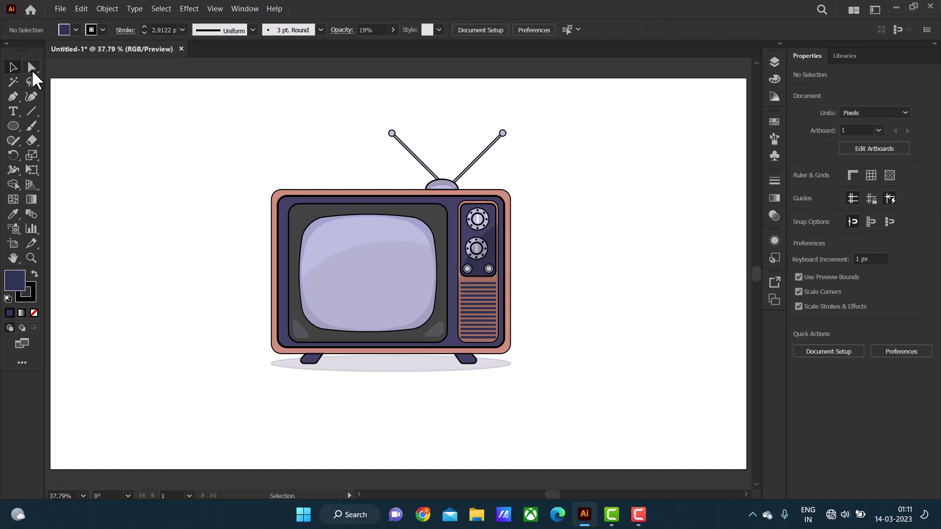
pyautogui.click(13, 125)
pyautogui.click(60, 124)
pyautogui.click(91, 29)
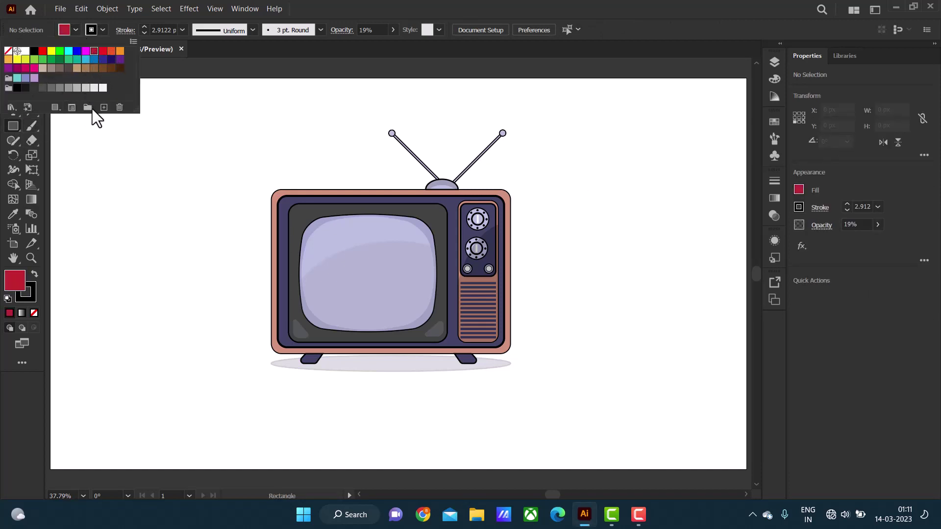
pyautogui.click(25, 78)
pyautogui.moveTo(74, 103); pyautogui.dragTo(177, 240)
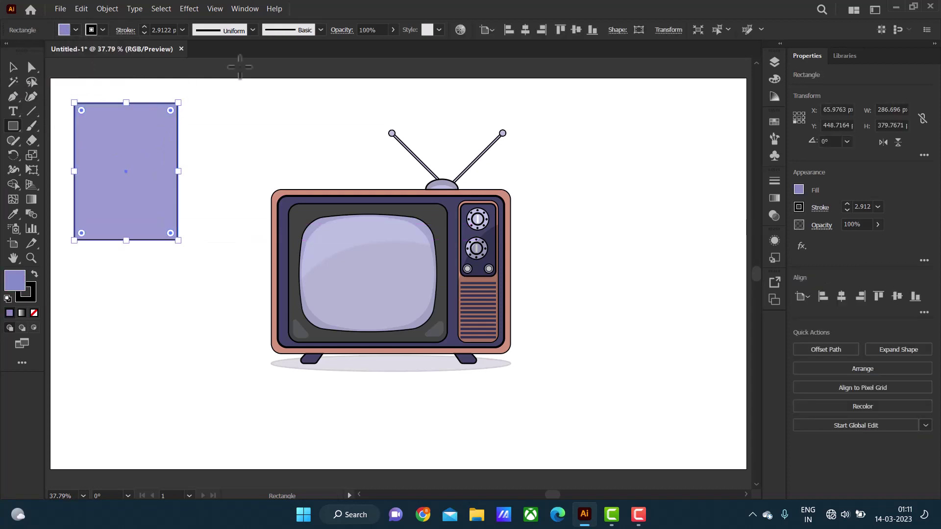
pyautogui.write('1920')
pyautogui.press('Tab')
pyautogui.write('1080')
pyautogui.press('Return')
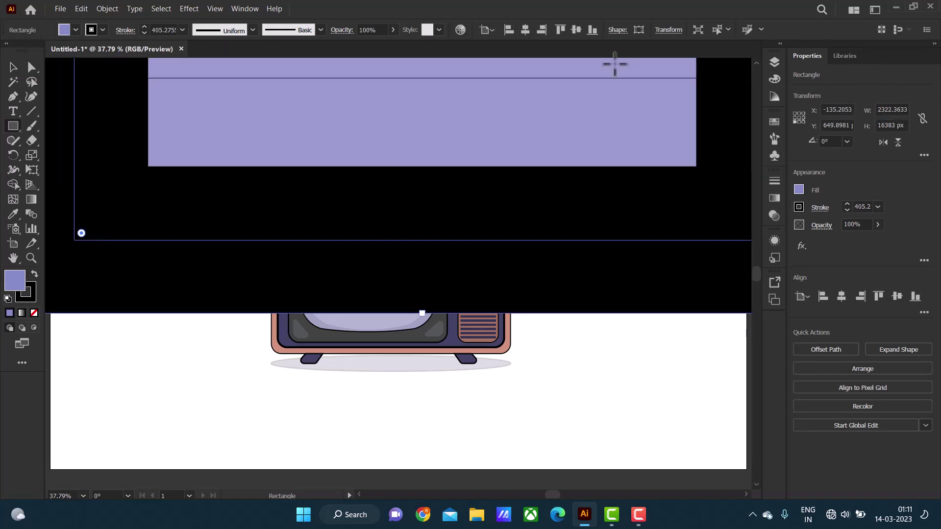
pyautogui.click(102, 29)
pyautogui.click(9, 50)
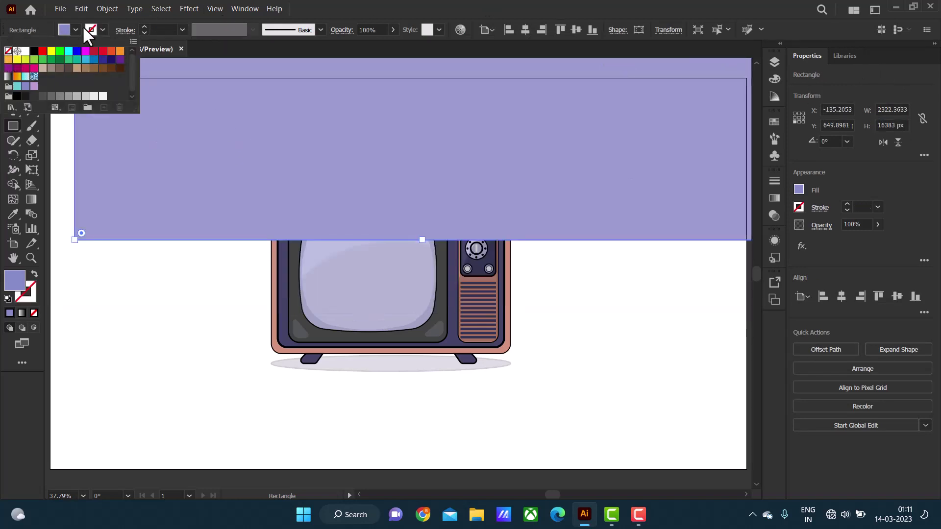
pyautogui.click(524, 30)
pyautogui.click(575, 29)
pyautogui.click(12, 69)
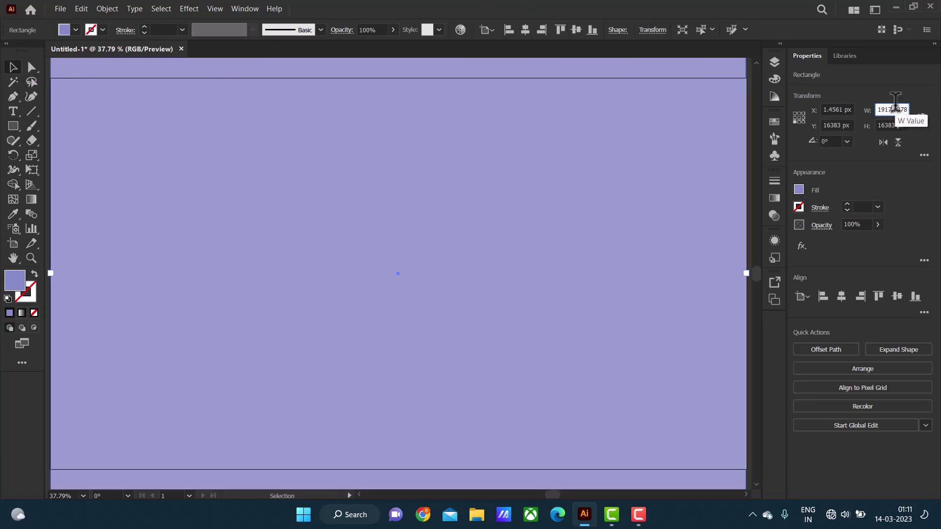
pyautogui.press('Tab')
pyautogui.write('10')
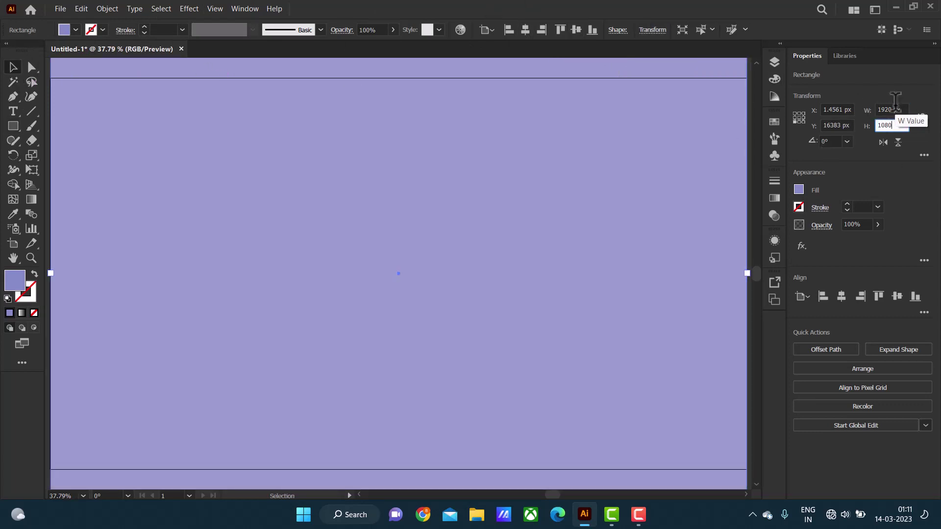
pyautogui.press('Return')
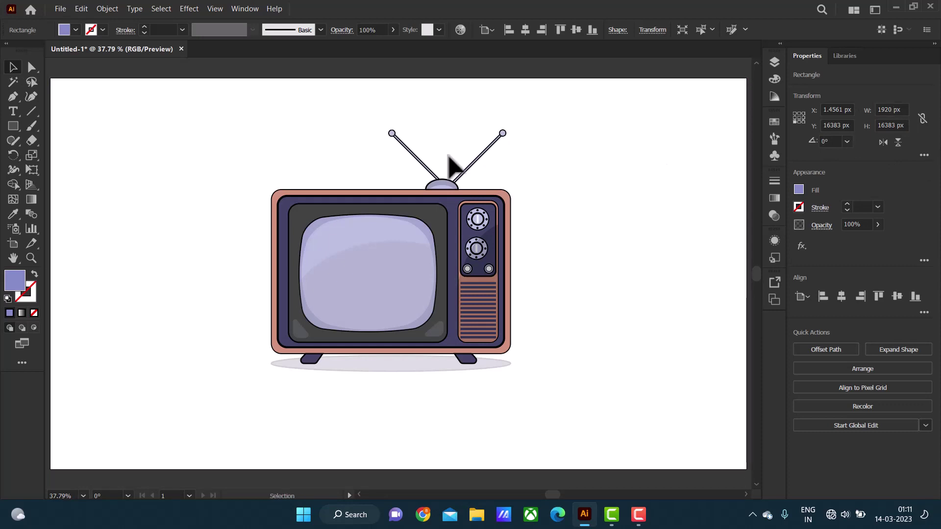
pyautogui.moveTo(449, 164); pyautogui.dragTo(441, 196)
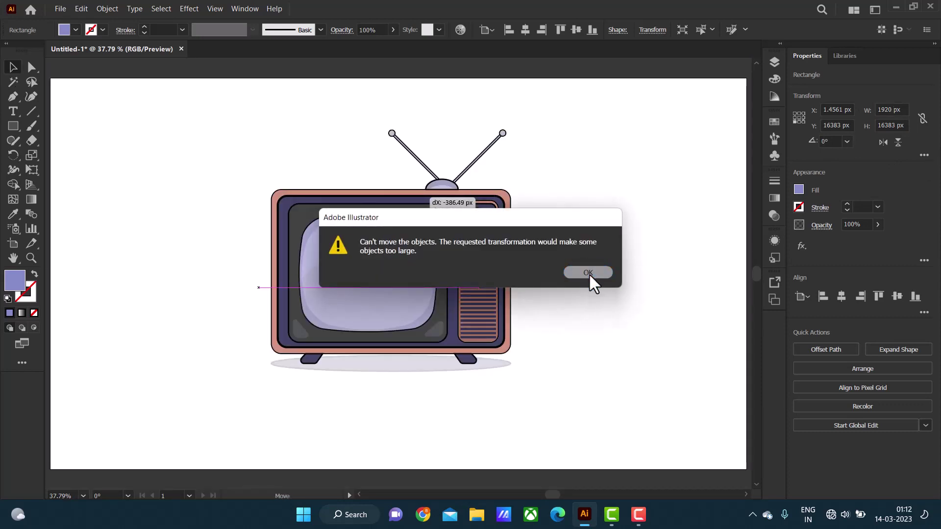
pyautogui.click(588, 273)
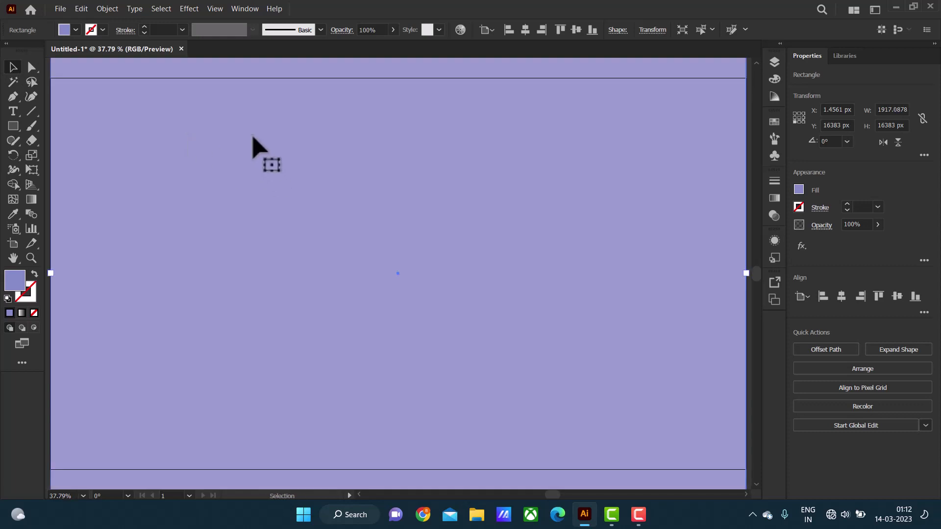
pyautogui.moveTo(252, 137); pyautogui.dragTo(233, 152)
pyautogui.press('Return')
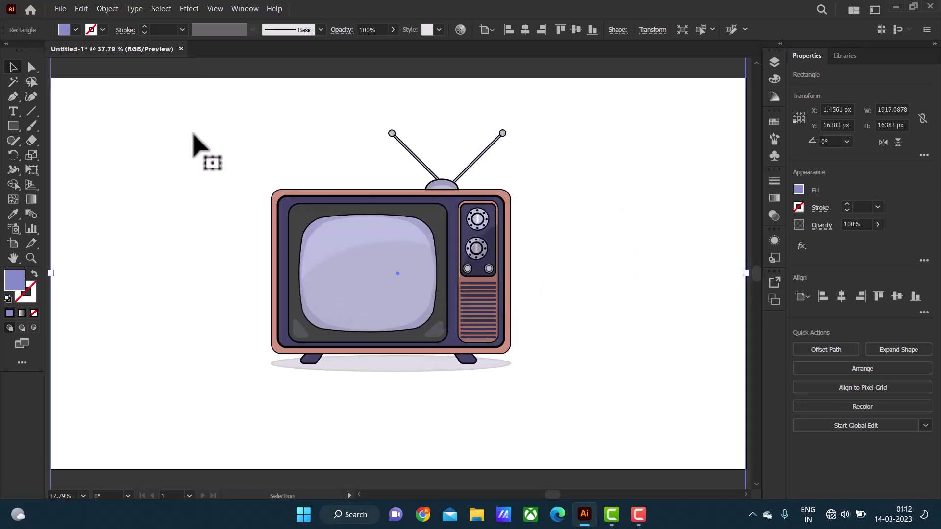
pyautogui.press('m')
pyautogui.hotkey('ctrl', '-')
pyautogui.hotkey('ctrl', '-')
pyautogui.hotkey('ctrl', '-')
pyautogui.hotkey('ctrl', '-')
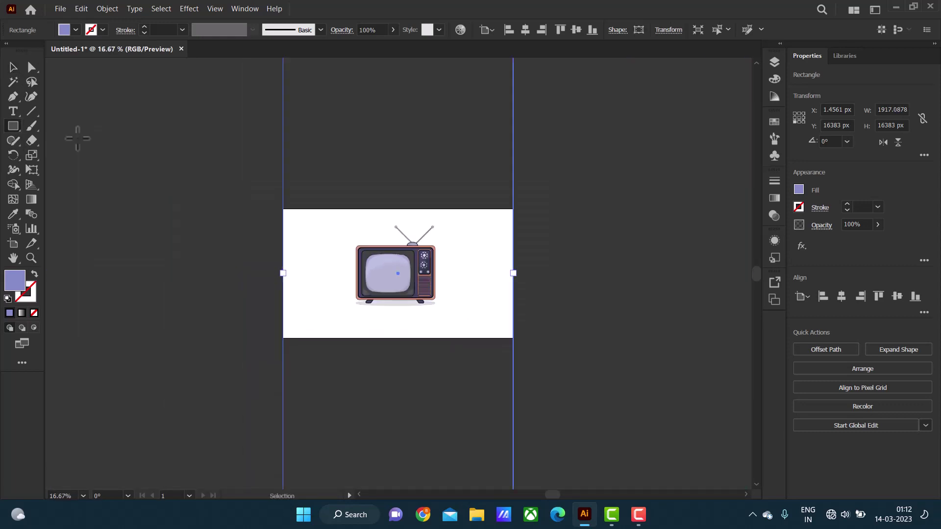
pyautogui.hotkey('ctrl', '-')
pyautogui.hotkey('ctrl', '-')
pyautogui.hotkey('ctrl', '-')
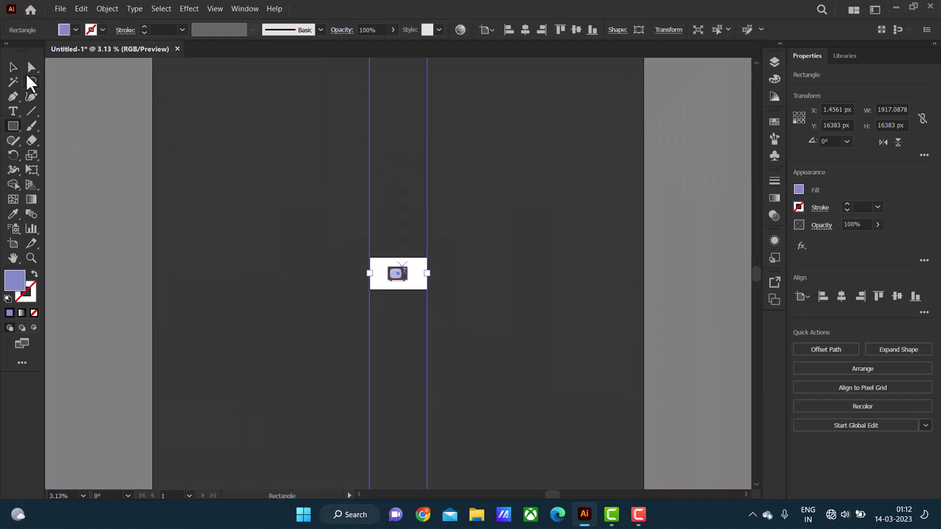
pyautogui.press('v')
pyautogui.moveTo(559, 189); pyautogui.dragTo(525, 238)
pyautogui.click(592, 272)
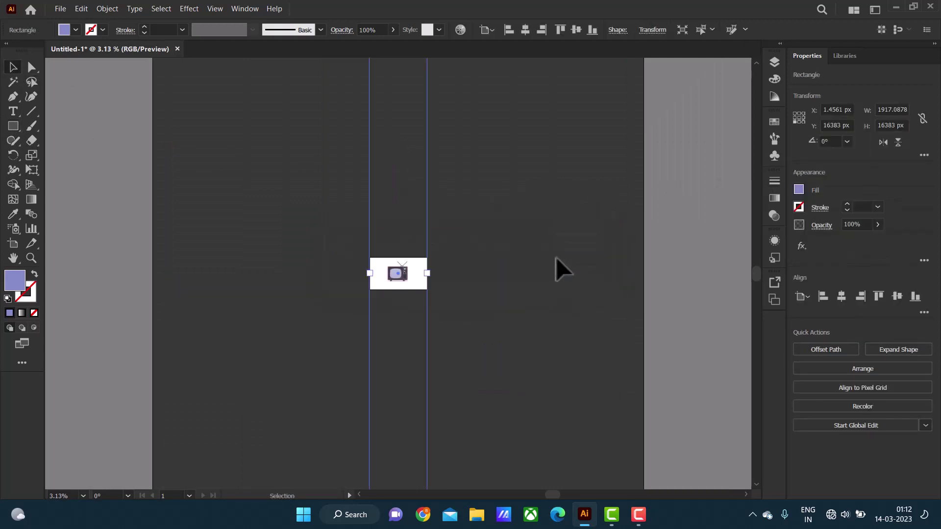
pyautogui.moveTo(395, 210); pyautogui.dragTo(444, 305)
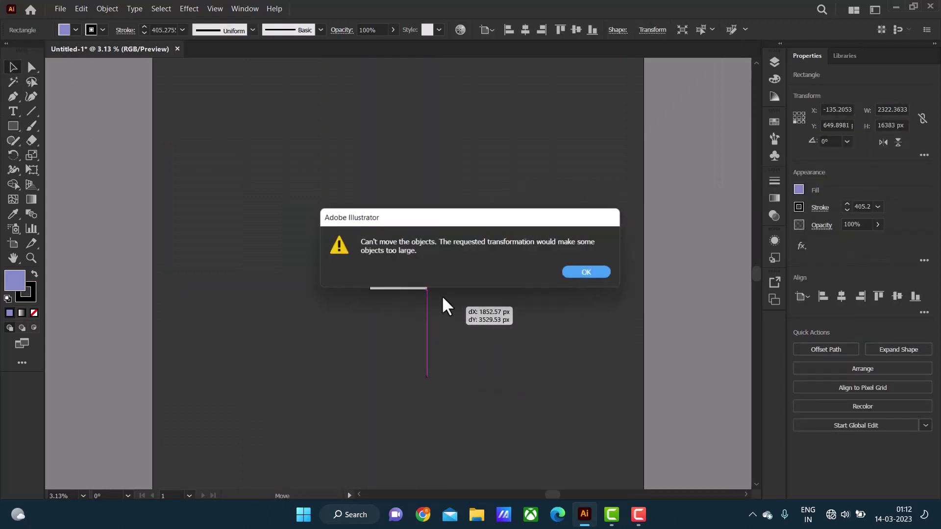
pyautogui.click(601, 269)
pyautogui.press('Delete')
pyautogui.hotkey('ctrl', '0')
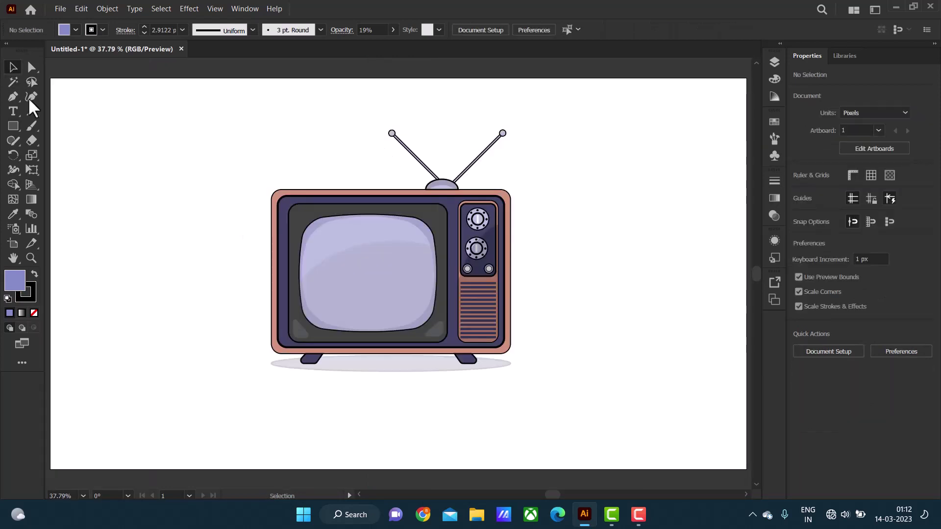
# Create a 1920×1080 rectangle centred on the artboard.
pyautogui.click(13, 126)
pyautogui.click(114, 176)
pyautogui.write('1920')
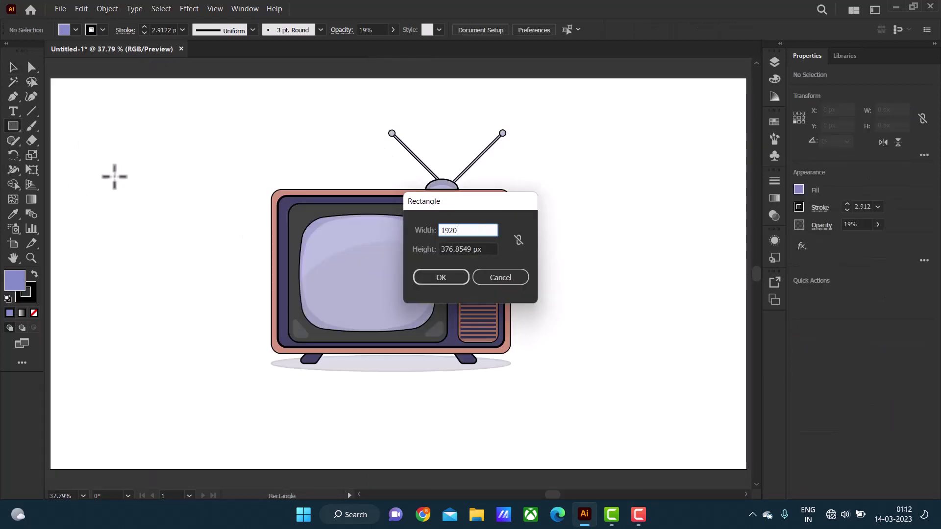
pyautogui.press('Tab')
pyautogui.write('1080')
pyautogui.press('Return')
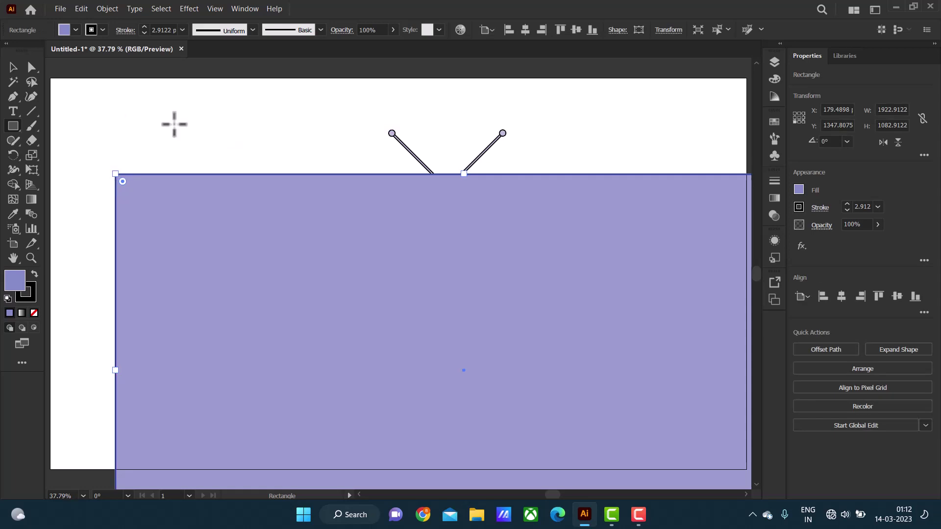
pyautogui.click(524, 30)
pyautogui.click(576, 30)
# Send the rectangle behind all the artwork and fill it crimson red.
pyautogui.click(105, 9)
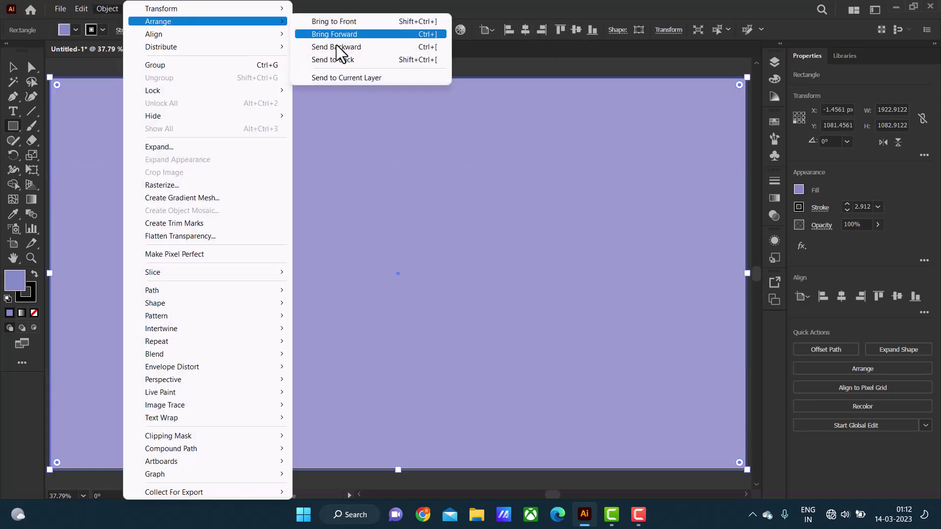
pyautogui.click(343, 59)
pyautogui.hotkey('ctrl', 'shift', 'a')
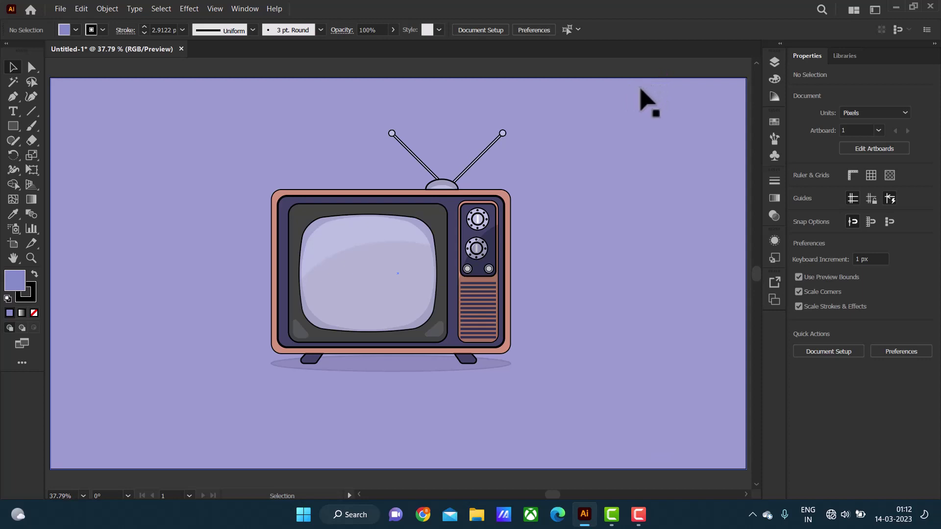
pyautogui.click(709, 194)
pyautogui.click(76, 30)
pyautogui.click(94, 63)
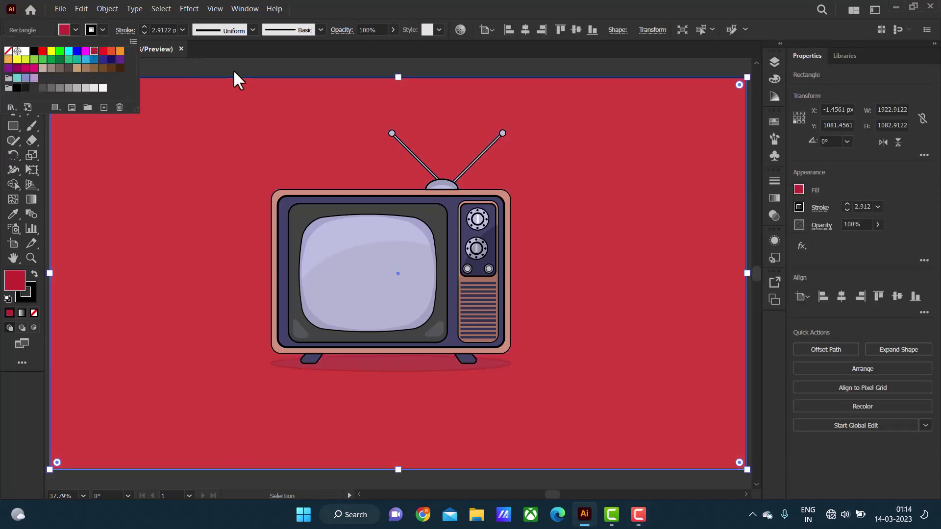
pyautogui.click(230, 67)
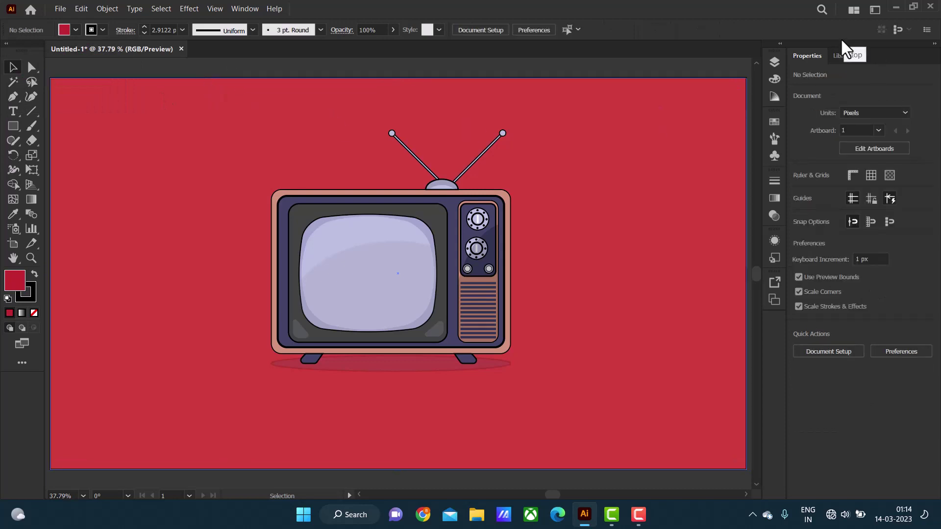